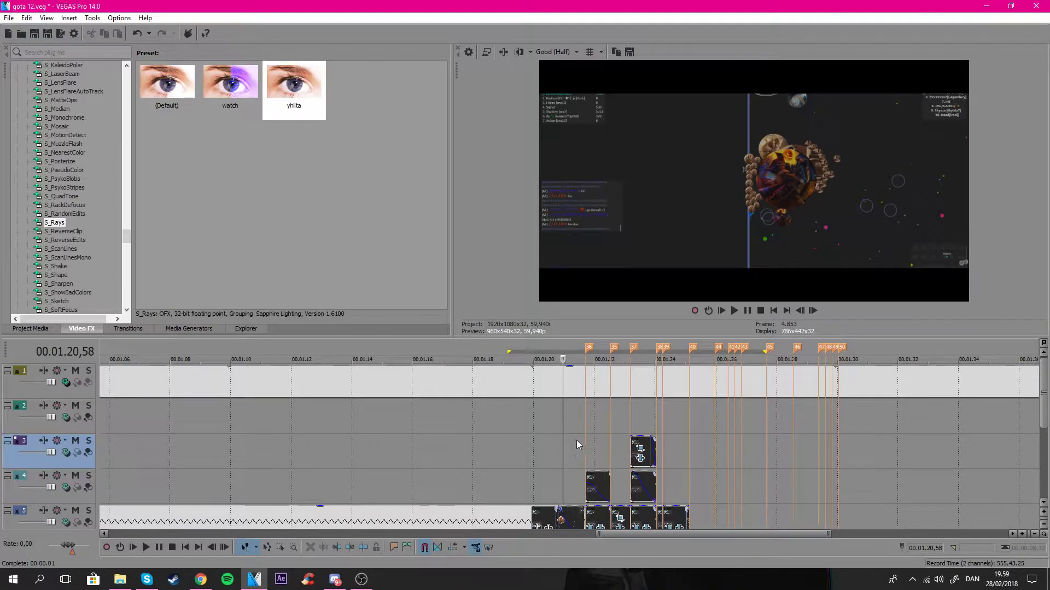
Scrub and play the already edited clips between 00.01.20 and 00.01.30 to review their effects and the upcoming markers.
click(611, 436)
click(655, 421)
click(670, 418)
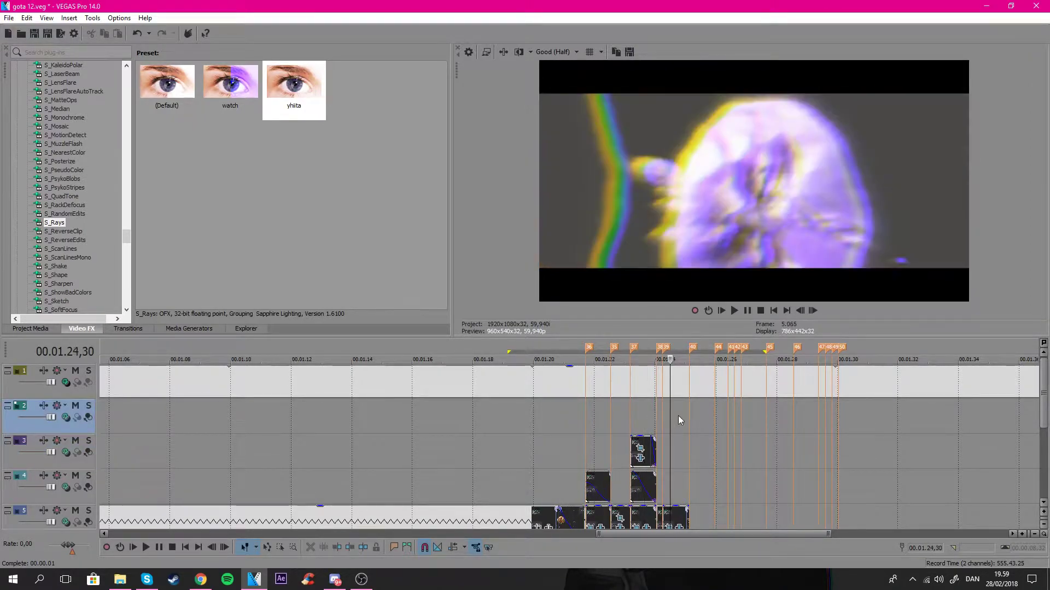
click(627, 414)
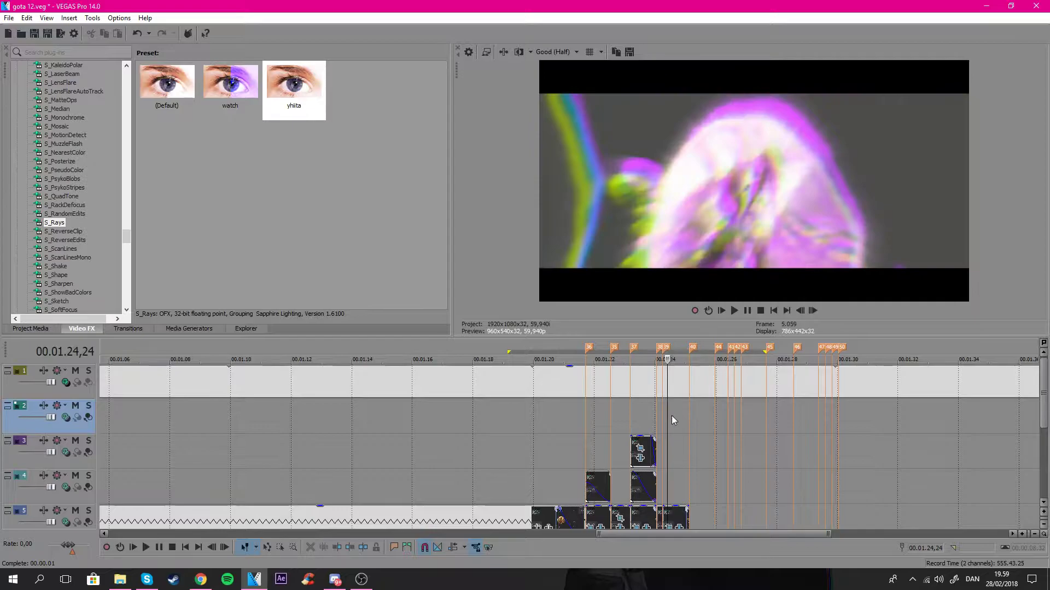
key(space)
drag(691, 450, 837, 455)
click(772, 455)
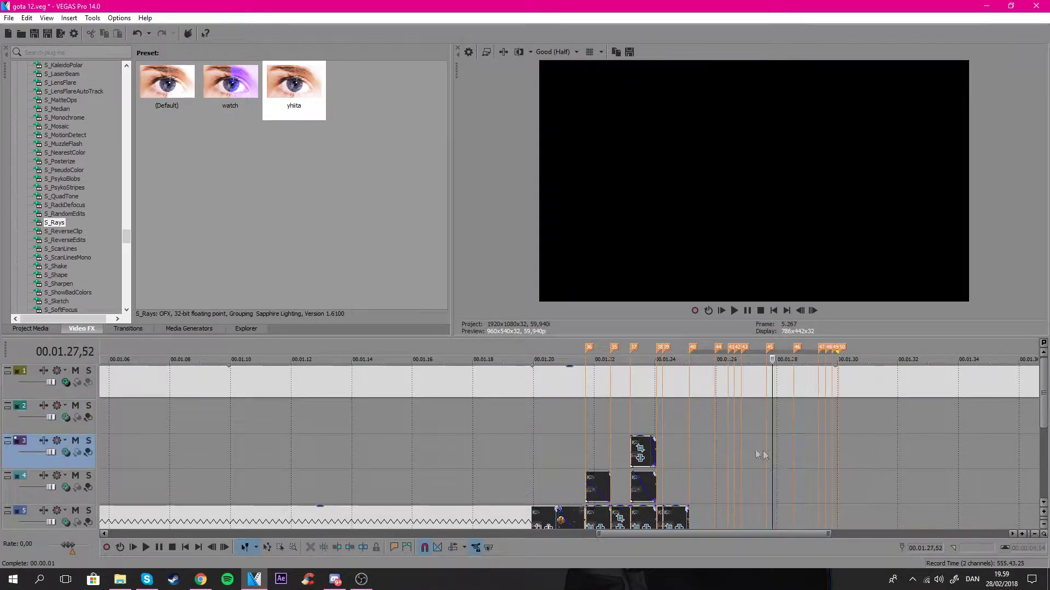
click(647, 420)
click(617, 417)
click(571, 414)
click(542, 415)
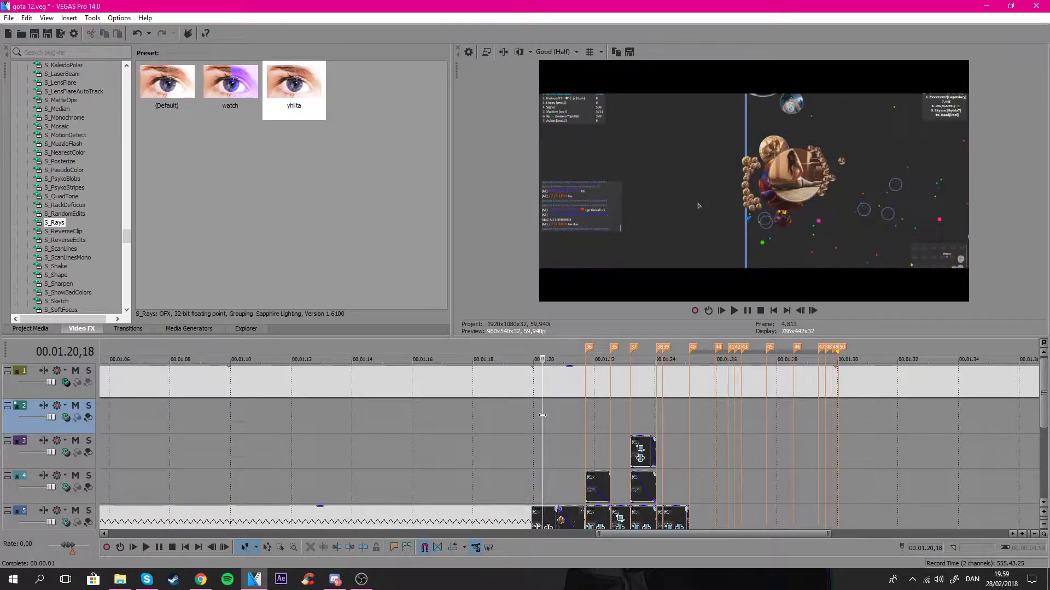
drag(729, 480, 495, 481)
key(space)
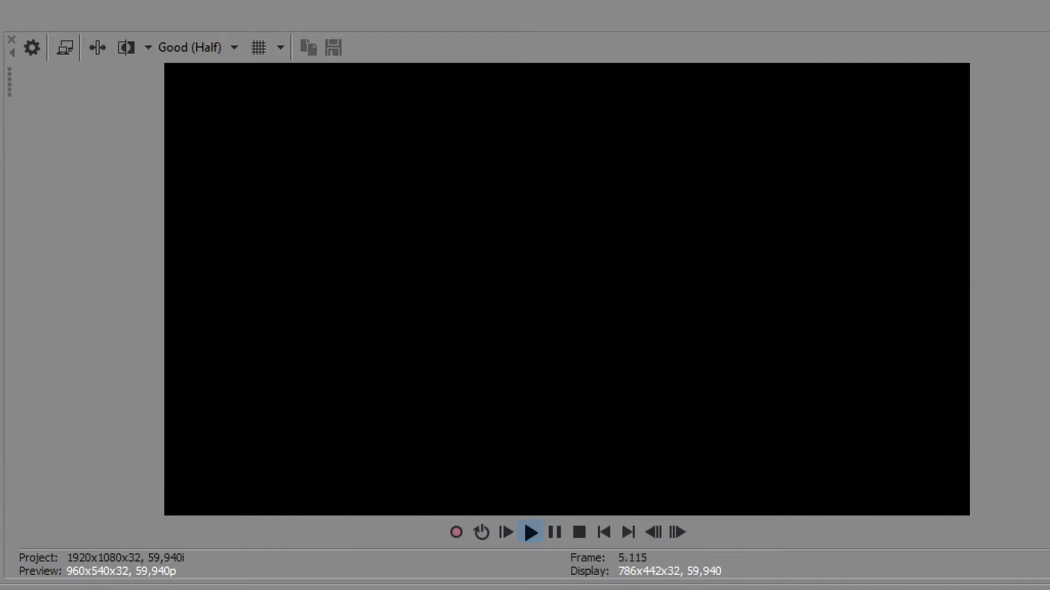
key(Return)
Add the raw gameplay clip to track 5 at marker 40 and delete its linked audio from track 6.
click(689, 433)
mouse_move(1043, 404)
mouse_down()
mouse_move(1042, 438)
mouse_move(1039, 405)
mouse_up()
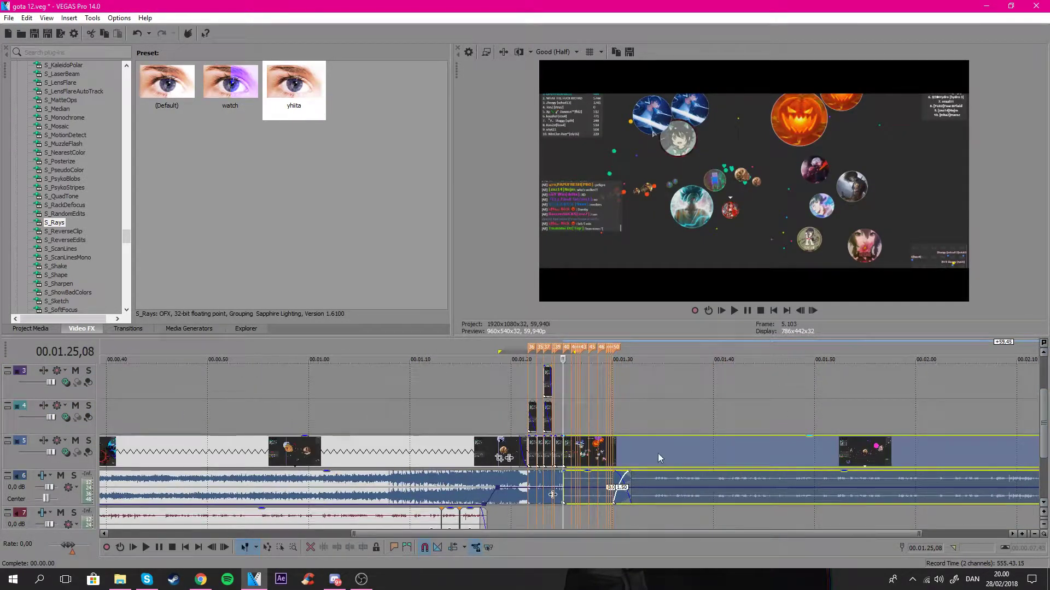
click(659, 459)
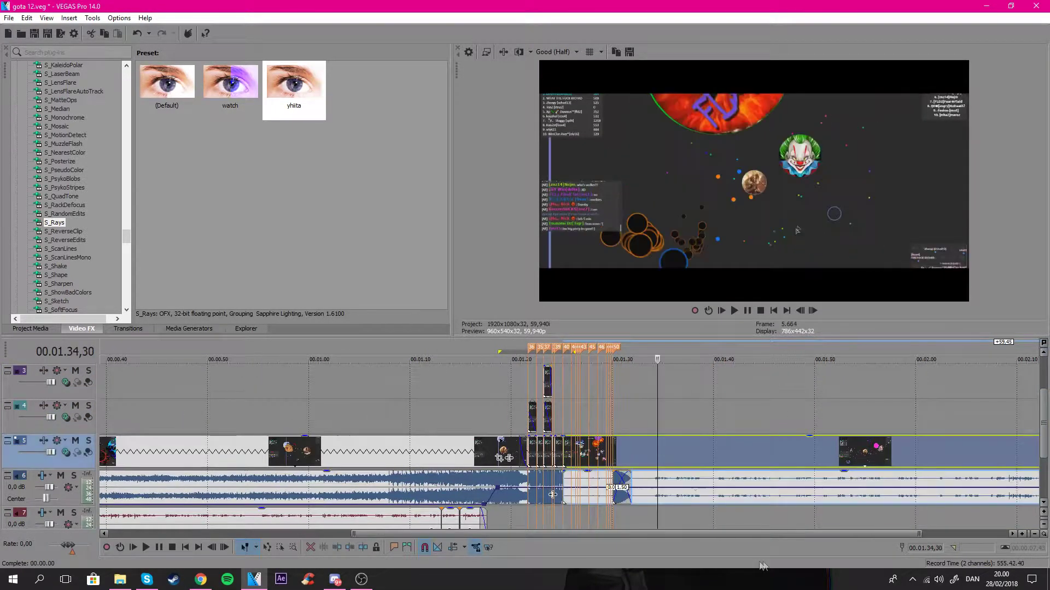
scroll(662, 500, down, 2)
key(Delete)
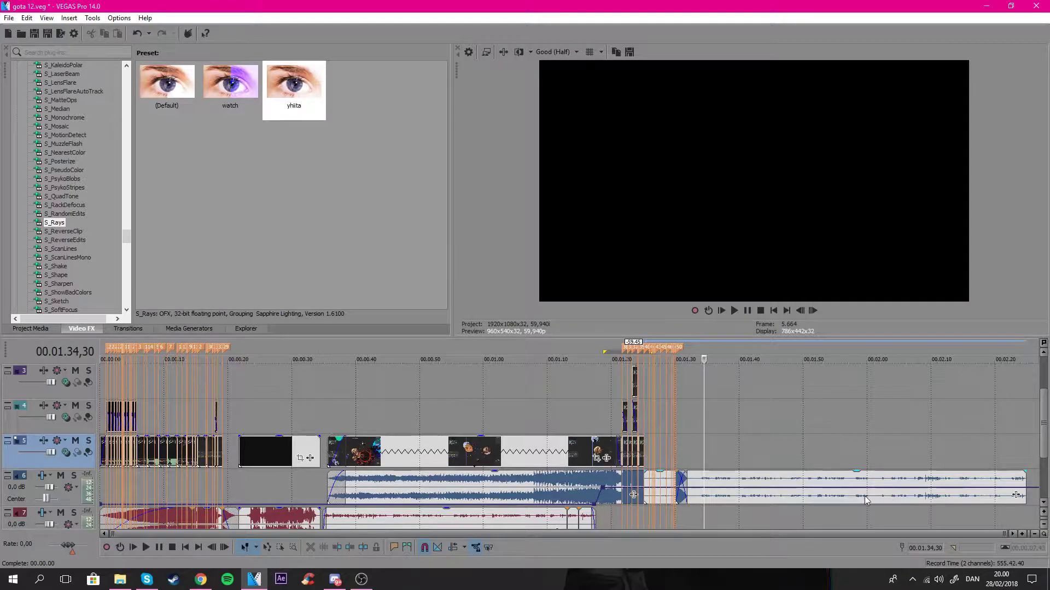
key(ctrl+z)
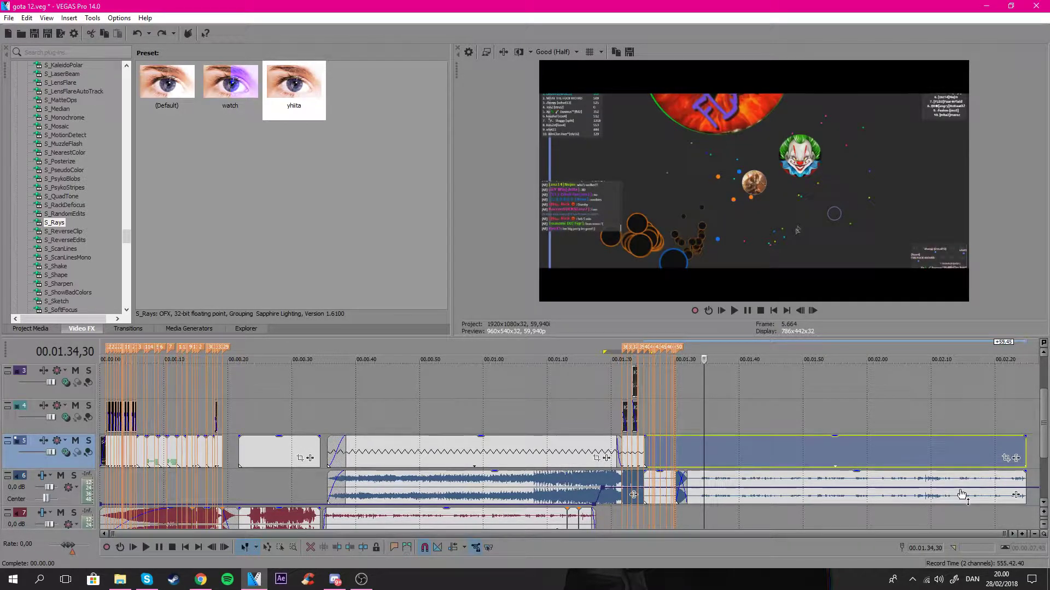
click(963, 494)
key(Delete)
Split the gameplay clip at 00.02.16,10 and keep only the footage after the cut, starting at marker 40.
click(971, 450)
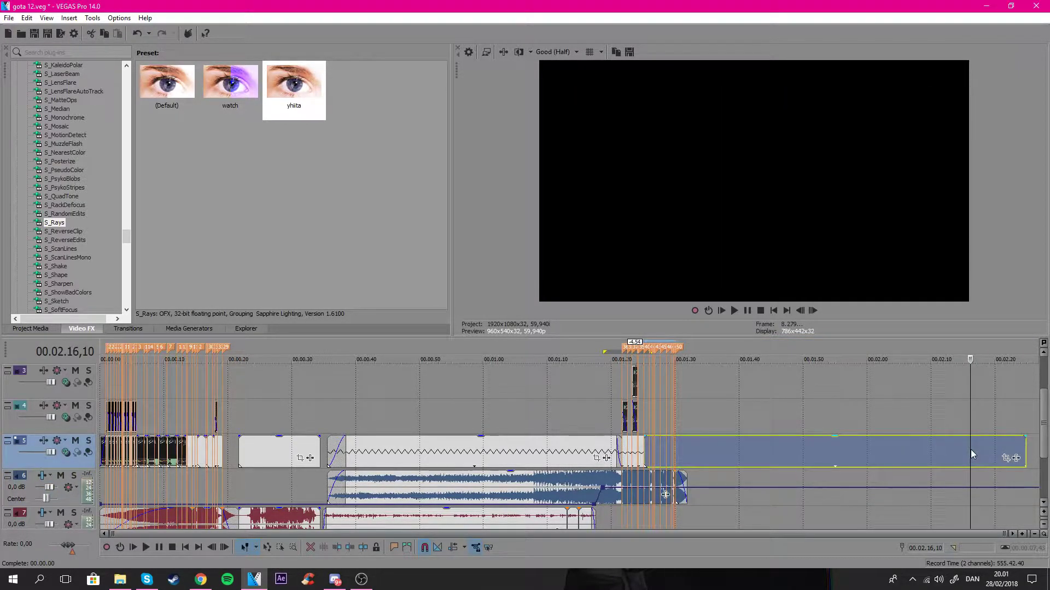
key(s)
click(932, 451)
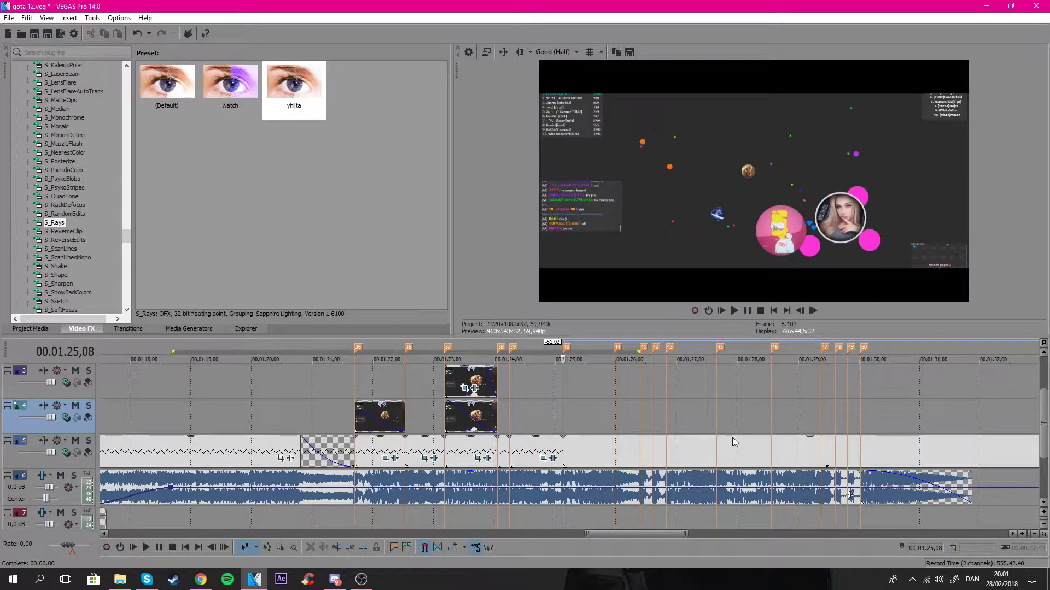
key(ctrl+z)
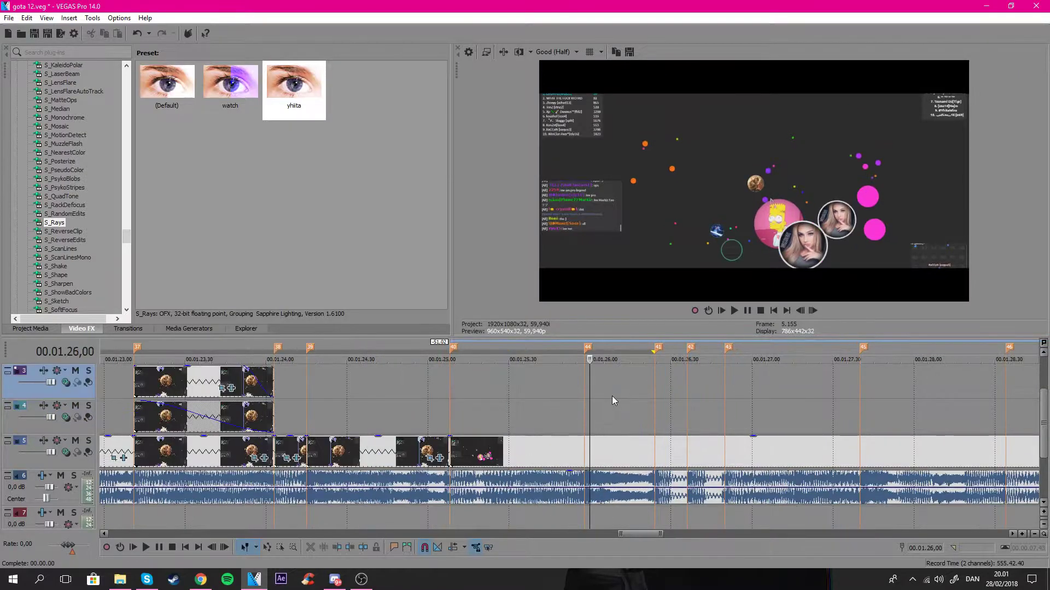
Move the gameplay clip earlier to bring its later action to marker 43, and trim its start at marker 40 on track 5.
key(space)
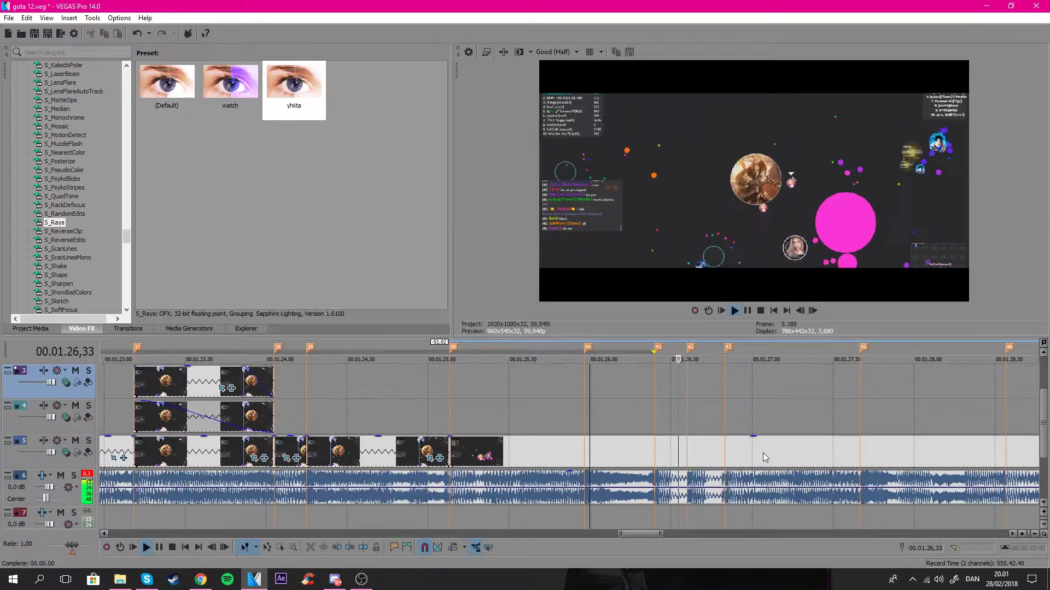
click(628, 407)
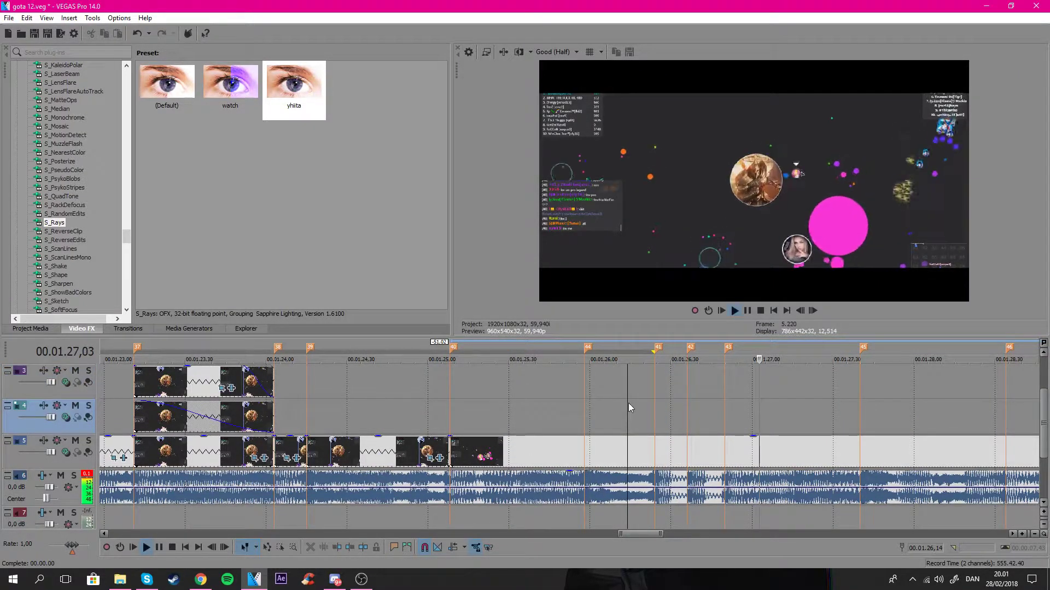
key(space)
click(499, 405)
click(734, 310)
click(746, 311)
mouse_move(729, 454)
mouse_down()
mouse_move(765, 416)
mouse_move(560, 424)
mouse_move(490, 418)
mouse_move(481, 415)
mouse_move(515, 412)
mouse_move(457, 398)
mouse_move(268, 421)
mouse_up()
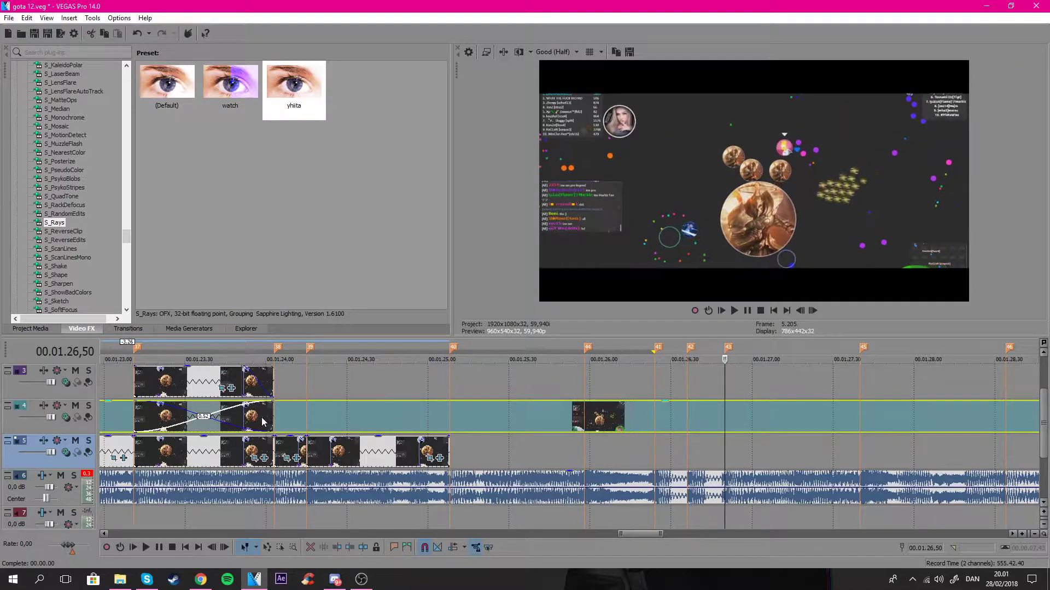
drag(447, 422, 560, 445)
Insert a velocity envelope on the gameplay clip in track 5.
right_click(560, 445)
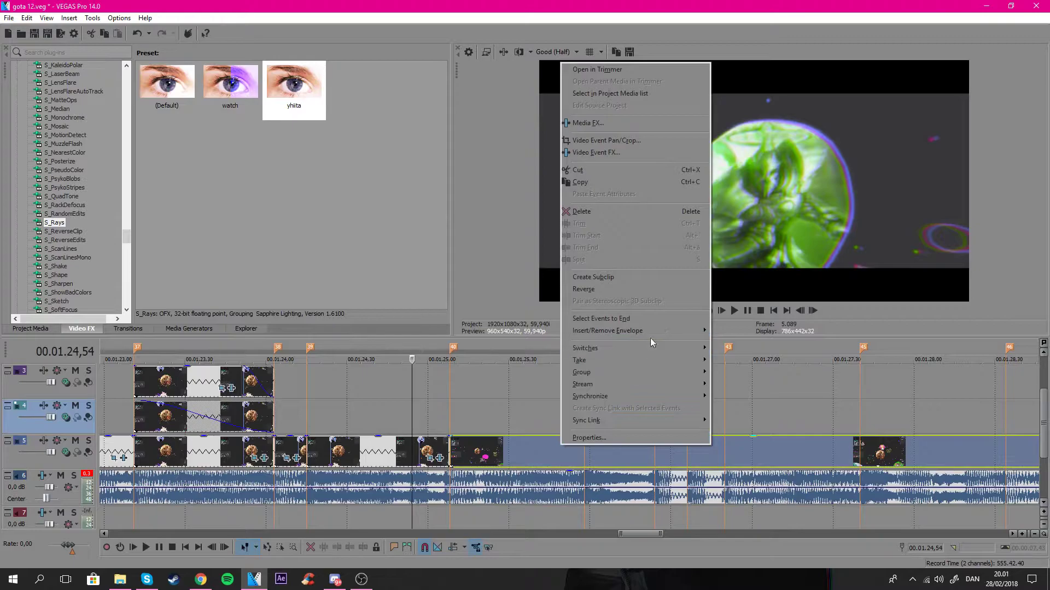
mouse_move(651, 336)
click(759, 335)
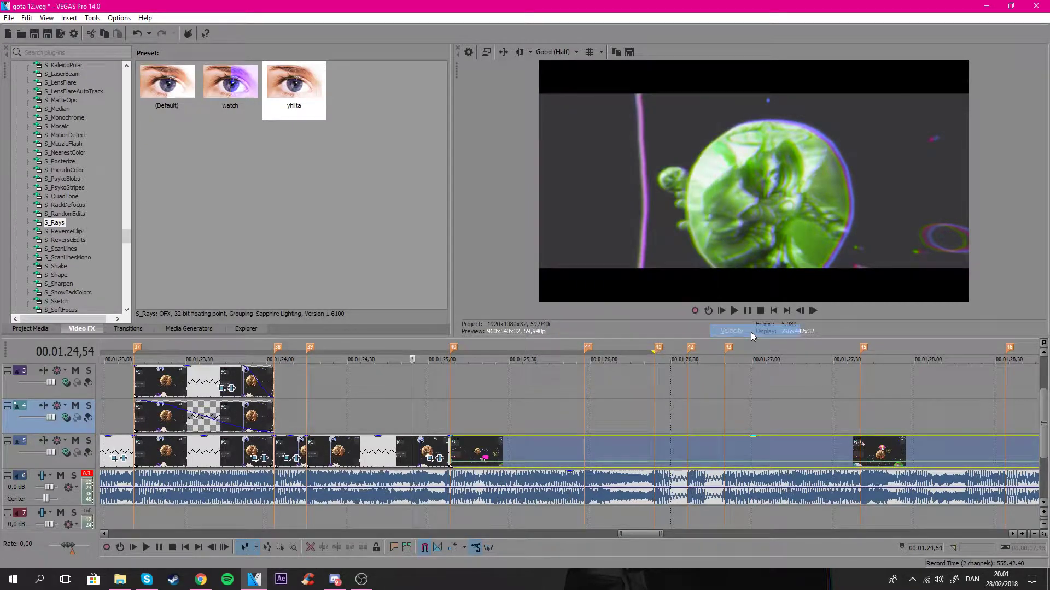
Place velocity points at 00.01.26,20 and 00.01.26,26 around marker 41, slowing the footage from the second point.
click(688, 465)
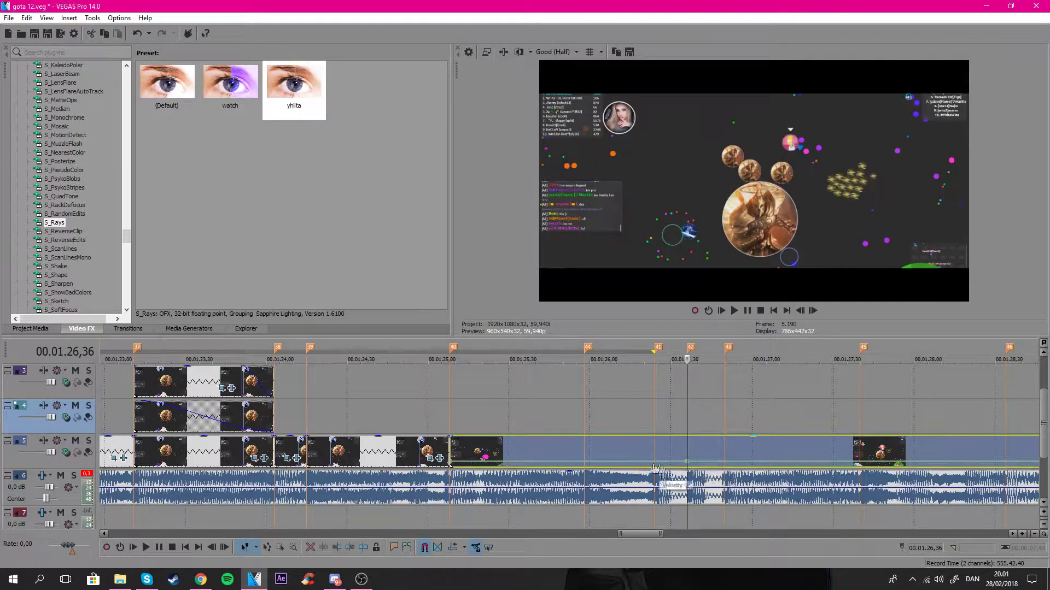
click(643, 463)
right_click(687, 462)
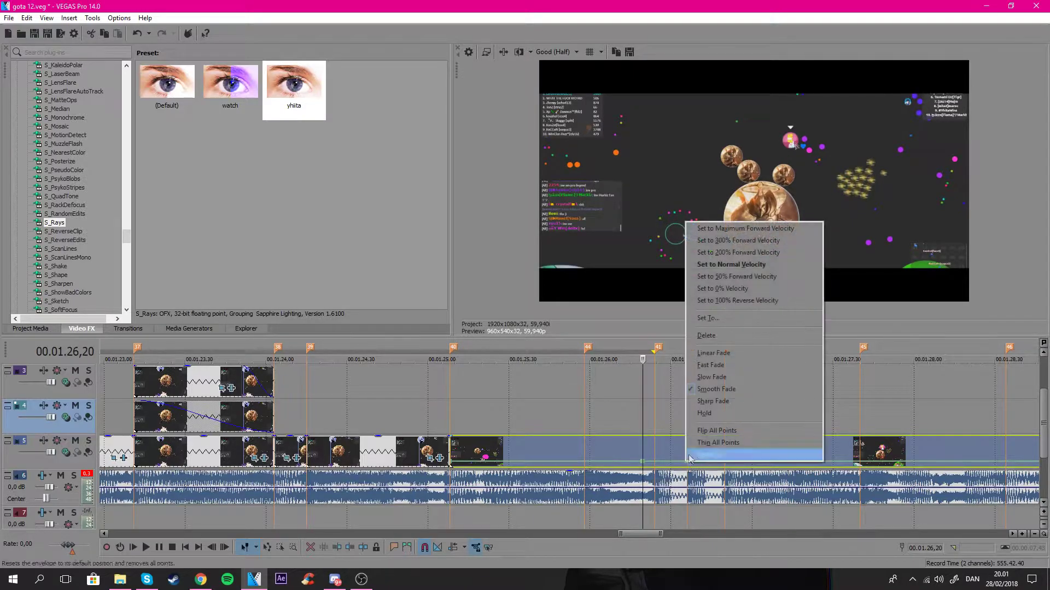
click(708, 335)
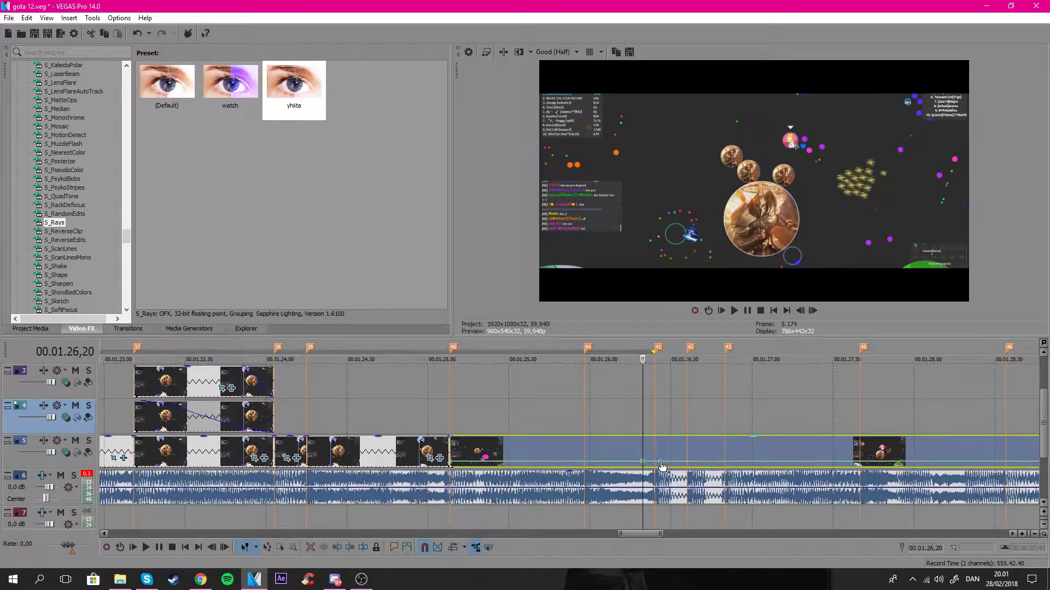
right_click(662, 466)
click(705, 290)
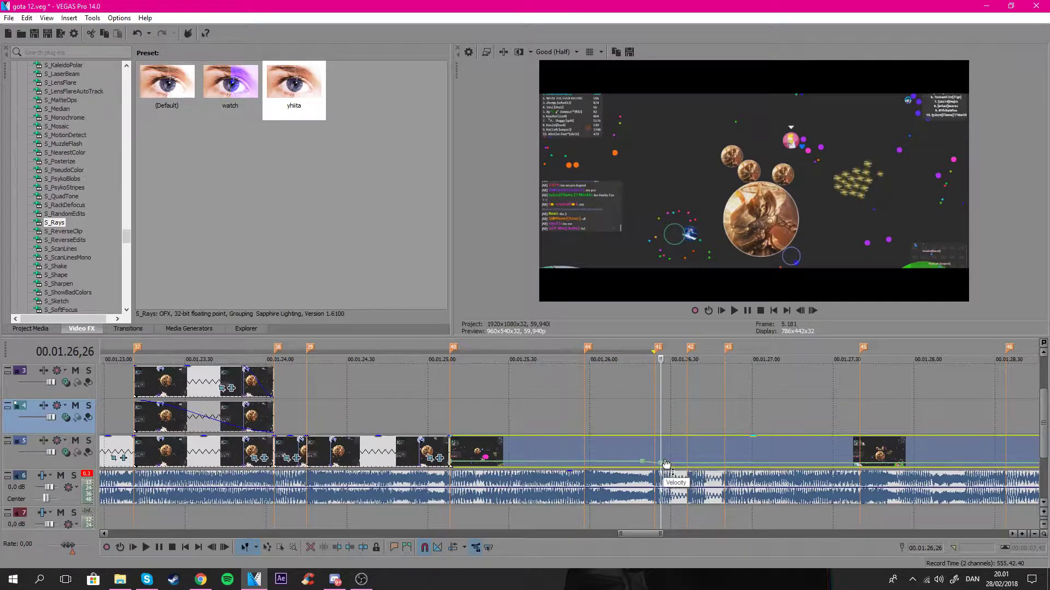
Shift the gameplay clip about 52 frames later and extend its start back to marker 40.
click(714, 410)
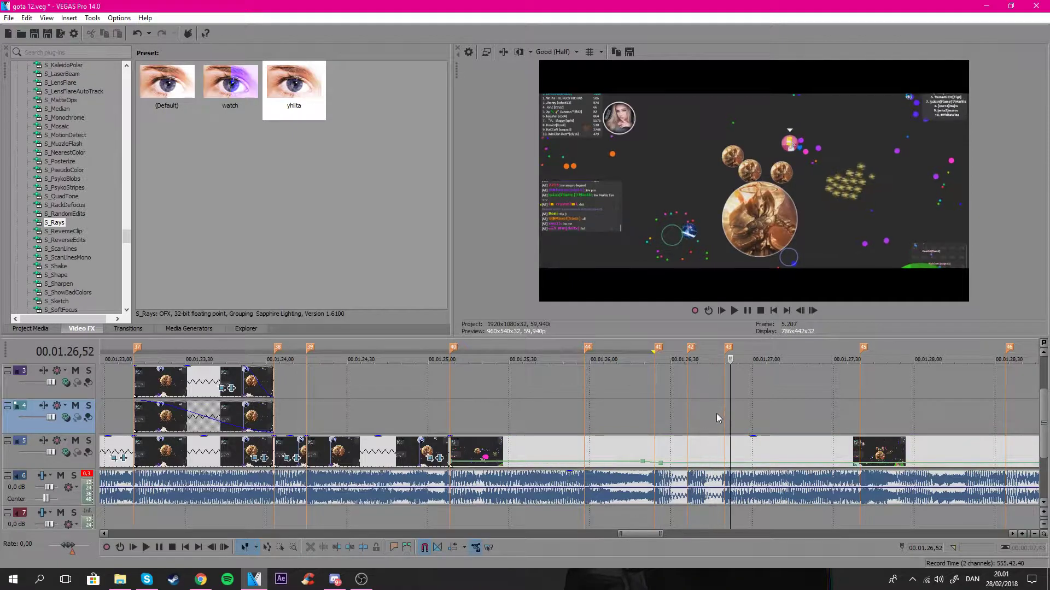
click(720, 408)
click(655, 449)
click(603, 454)
click(571, 452)
click(551, 451)
click(663, 451)
click(706, 449)
click(724, 448)
drag(685, 448, 827, 451)
drag(594, 448, 453, 453)
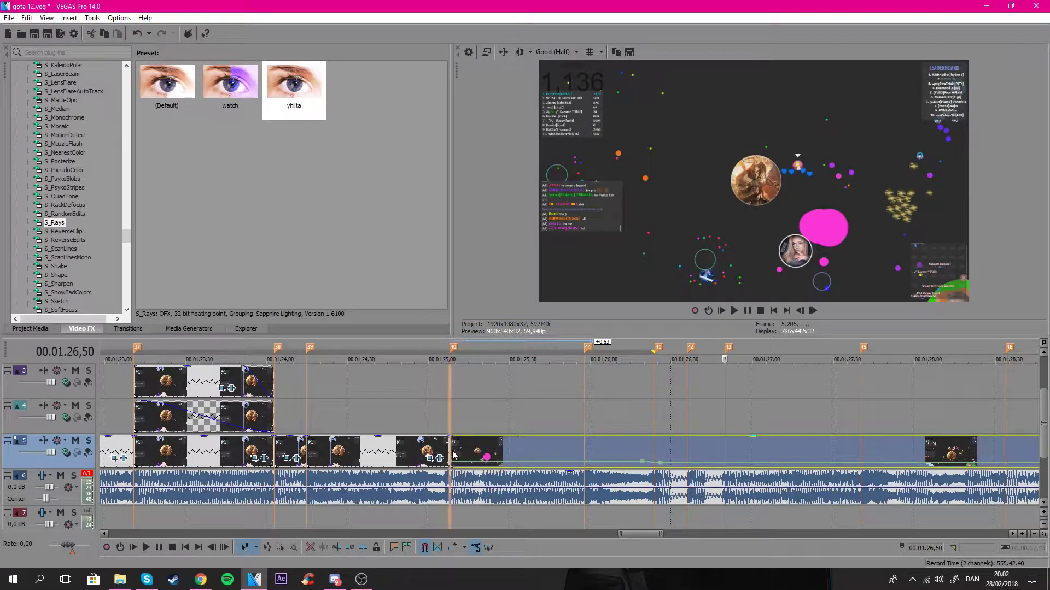
Add velocity points at marker 43 (00.01.26,50) and just before it at 00.01.26,44.
click(637, 409)
key(space)
key(space)
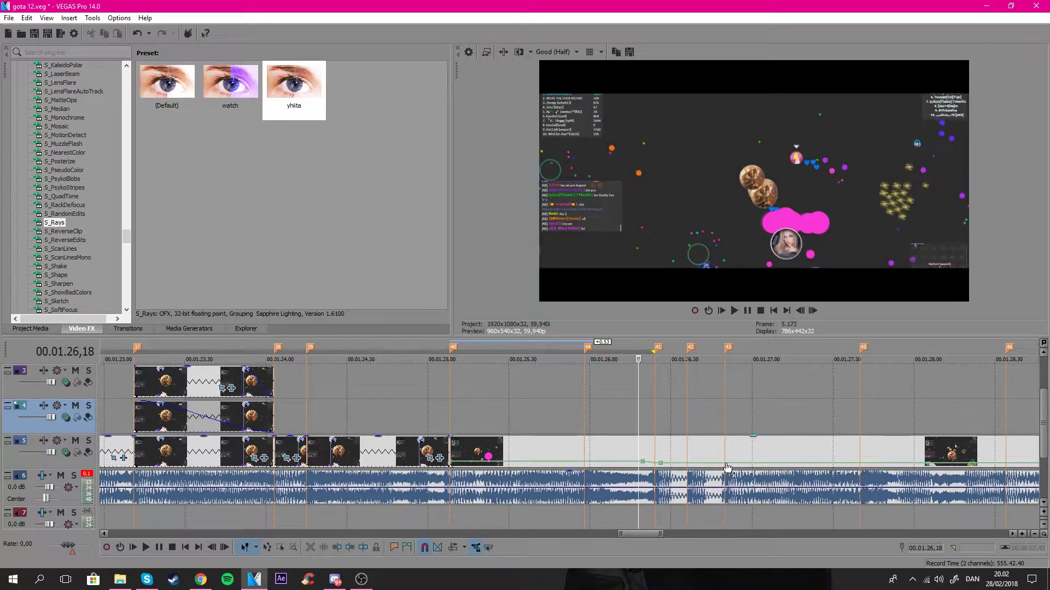
click(727, 468)
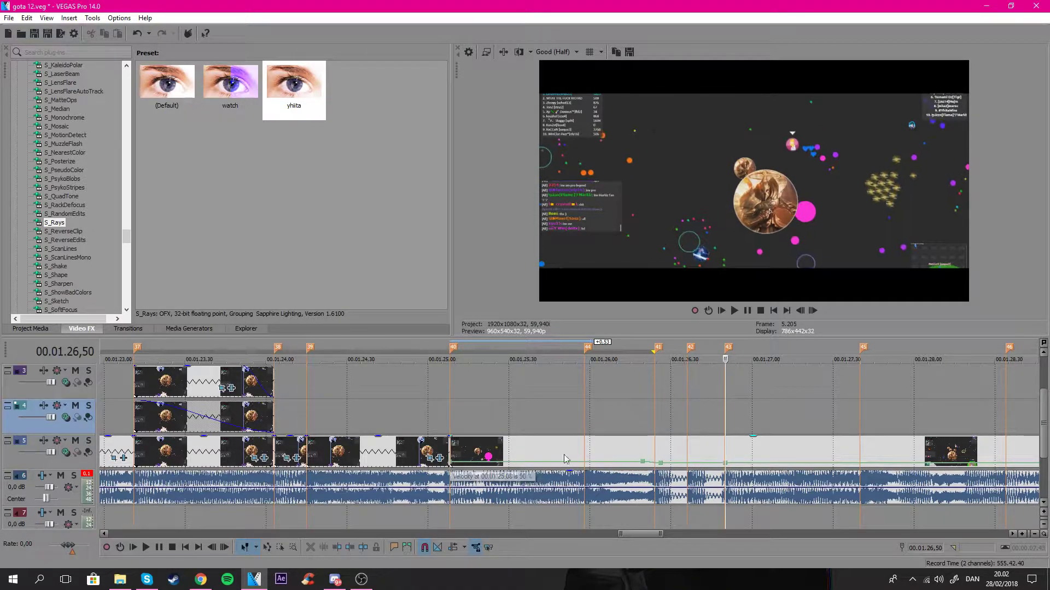
click(621, 451)
key(space)
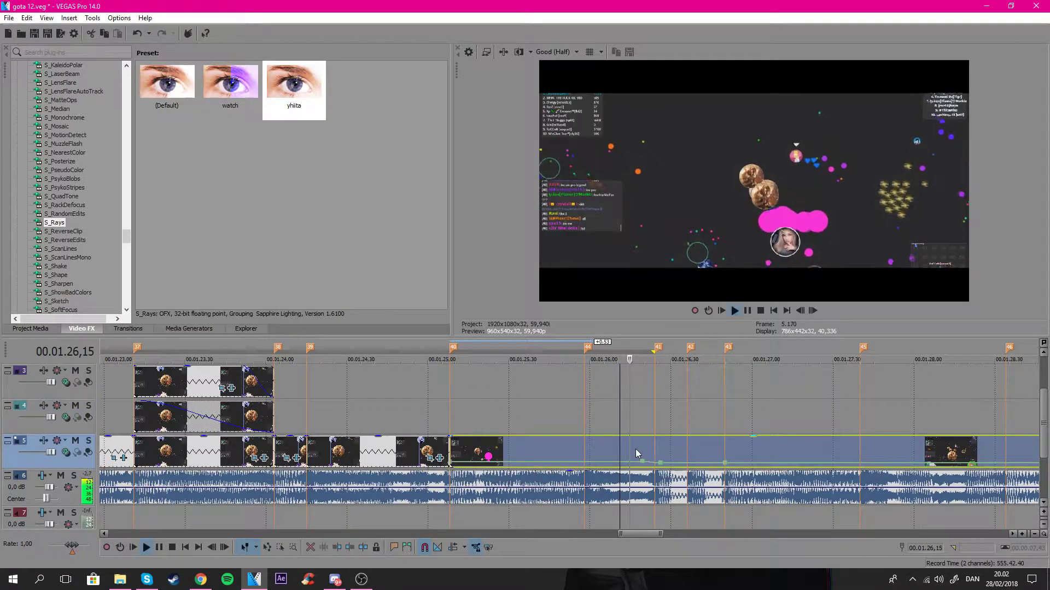
key(space)
click(710, 468)
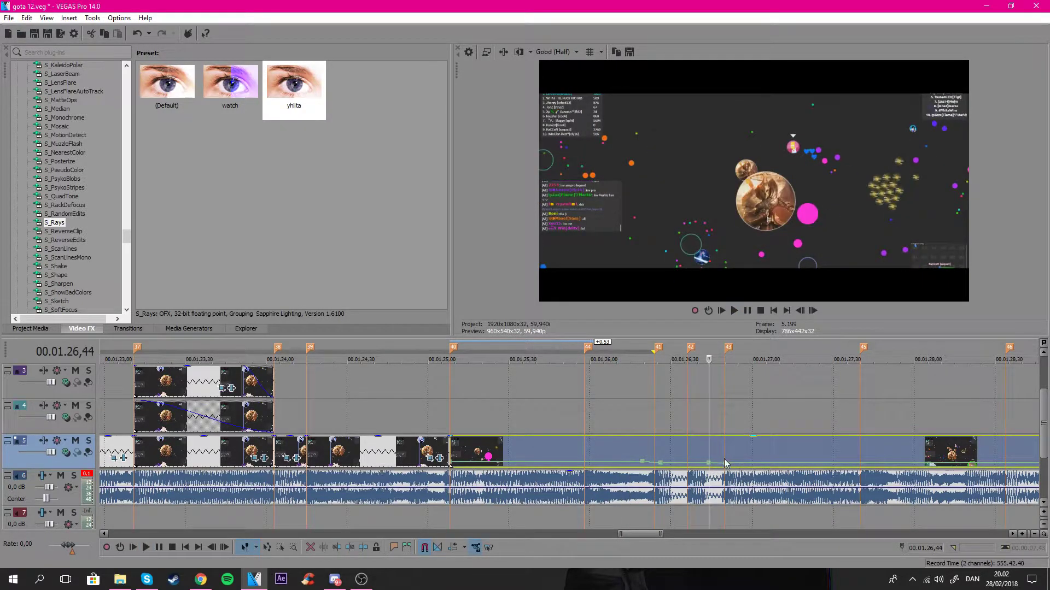
Raise the velocity point at marker 43 well above normal speed and set normal velocity at 00.01.27,25.
click(725, 459)
right_click(725, 458)
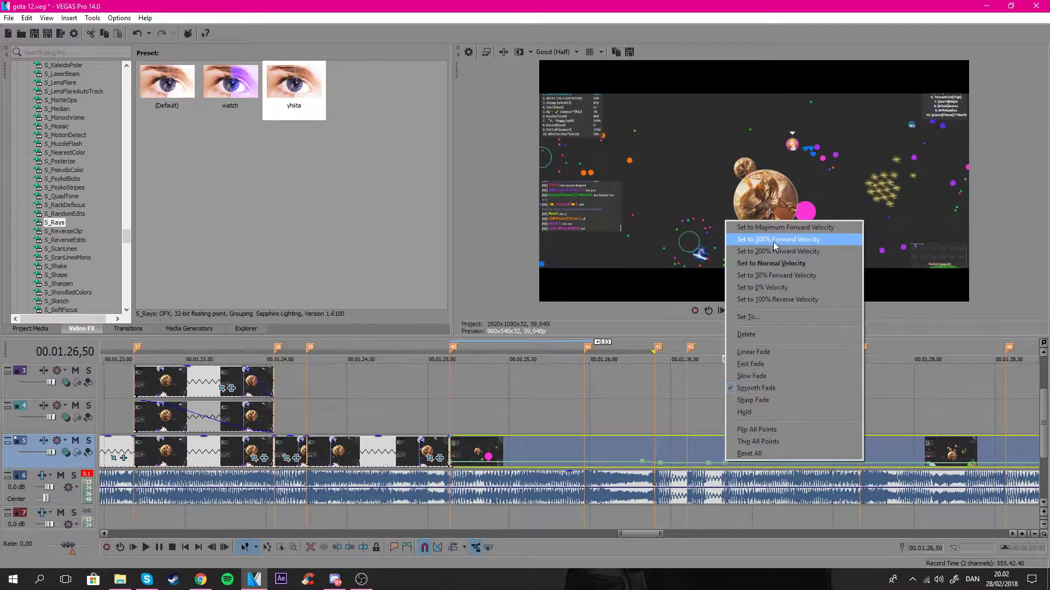
click(755, 236)
drag(727, 459, 726, 446)
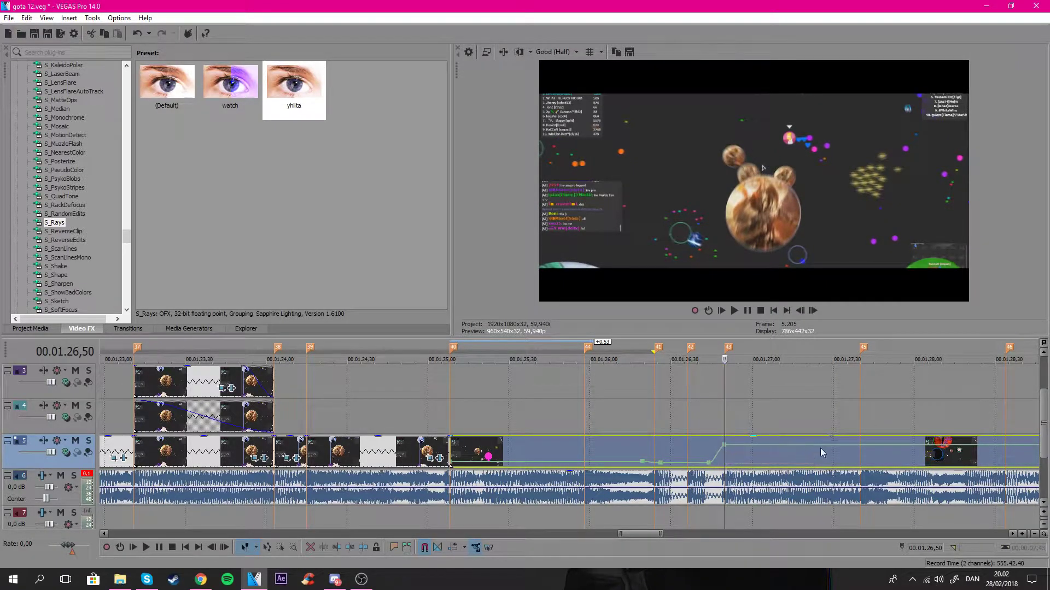
right_click(818, 447)
click(874, 248)
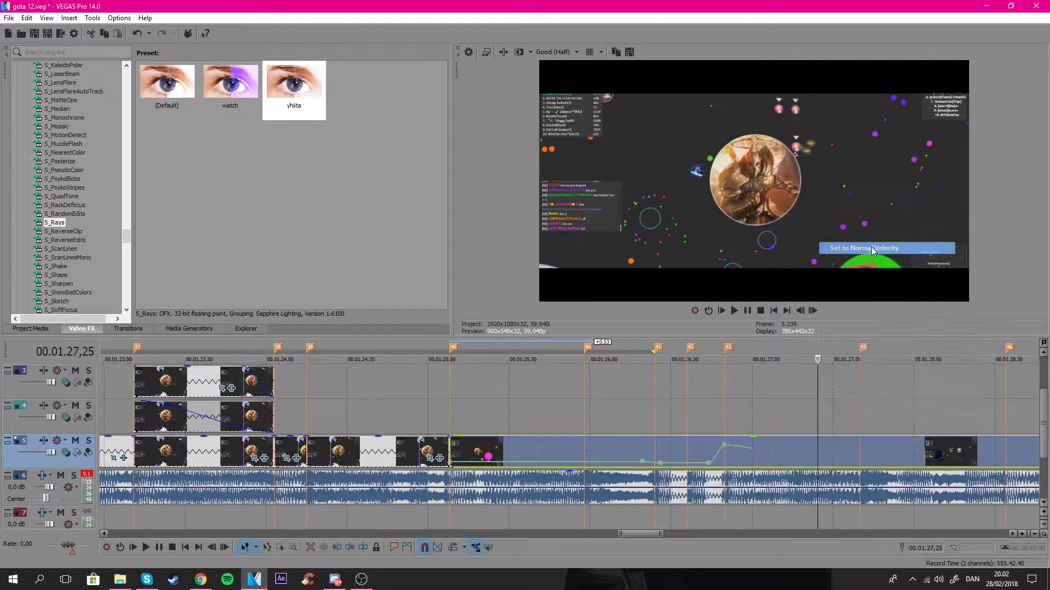
Apply a Fast Fade to the velocity curve after marker 43 and curve the ramp leading up to it.
click(692, 412)
right_click(757, 455)
click(782, 353)
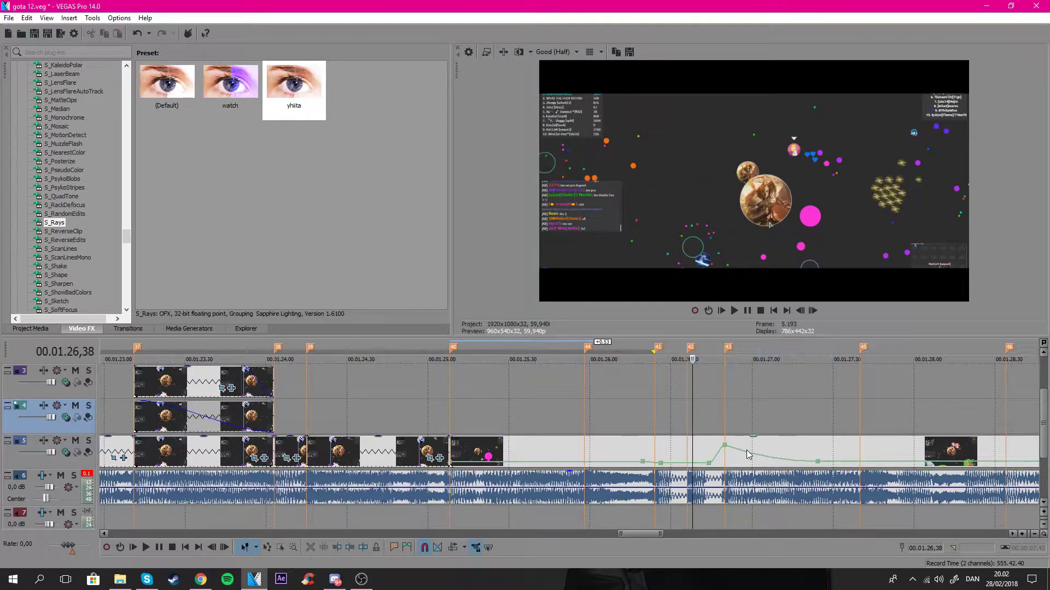
right_click(749, 454)
click(712, 396)
right_click(717, 456)
click(730, 367)
Play back the speed ramp around markers 44 to 45, with a loop region set over it, to judge its timing.
click(695, 394)
click(736, 400)
click(644, 426)
click(600, 418)
key(space)
key(space)
drag(902, 427, 554, 427)
click(636, 403)
key(space)
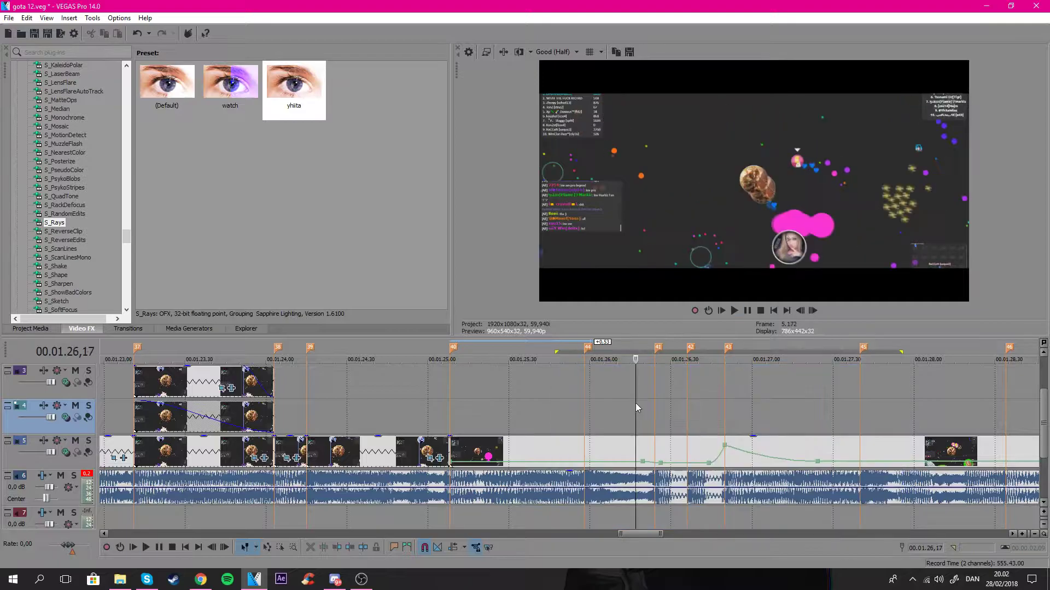
key(space)
click(693, 395)
key(space)
key(Return)
Examine the frames around marker 43 and the fade type of the velocity curve after it.
click(695, 416)
click(738, 411)
click(711, 409)
click(701, 409)
click(723, 410)
scroll(724, 415, up, 2)
right_click(601, 448)
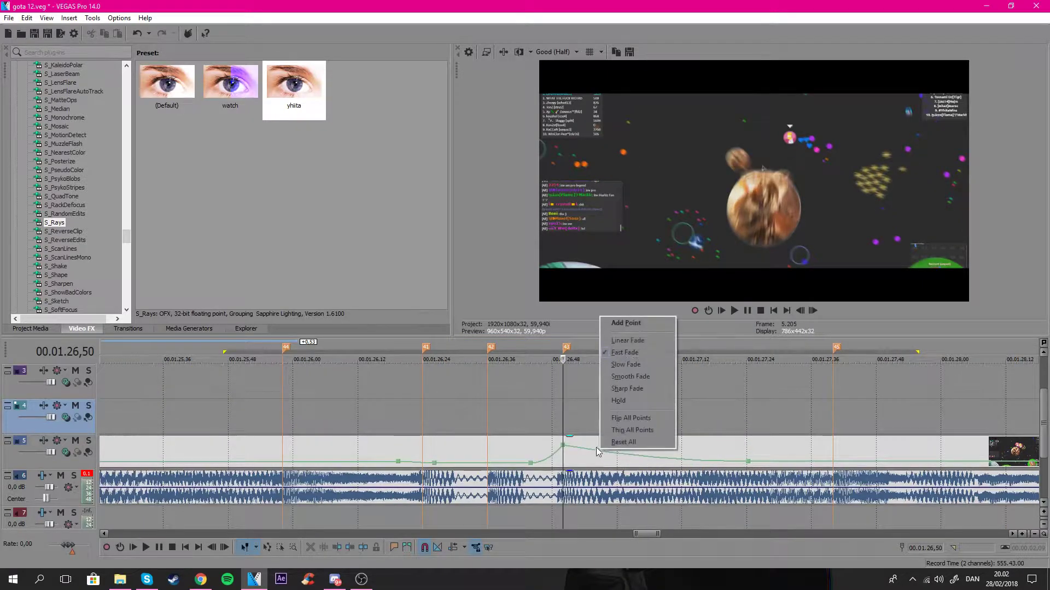
click(549, 462)
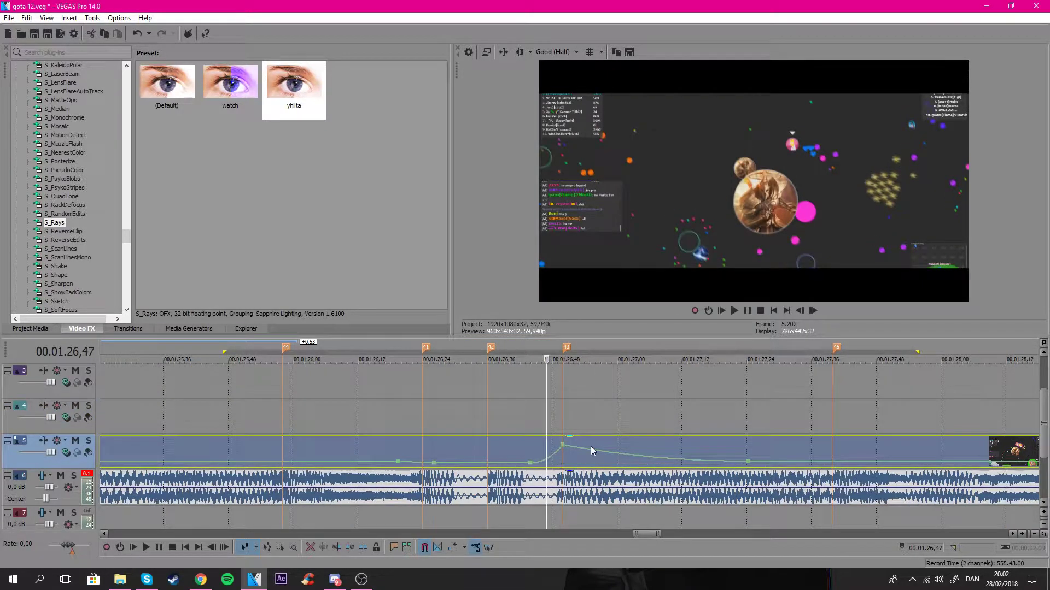
click(514, 416)
scroll(629, 405, down, 3)
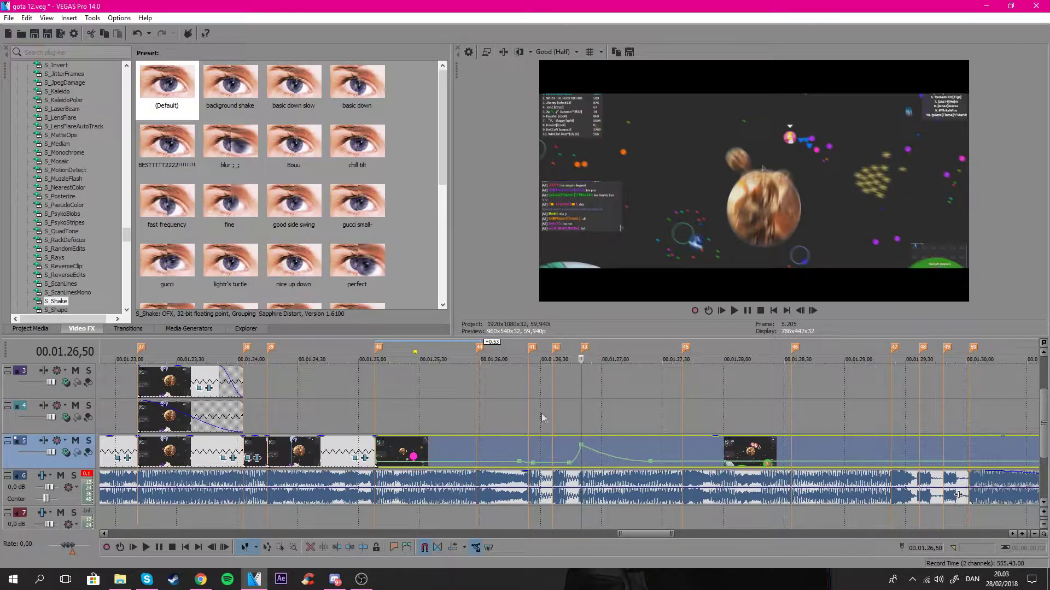
Split the velocity-ramped clip at marker 43.
click(541, 416)
click(500, 412)
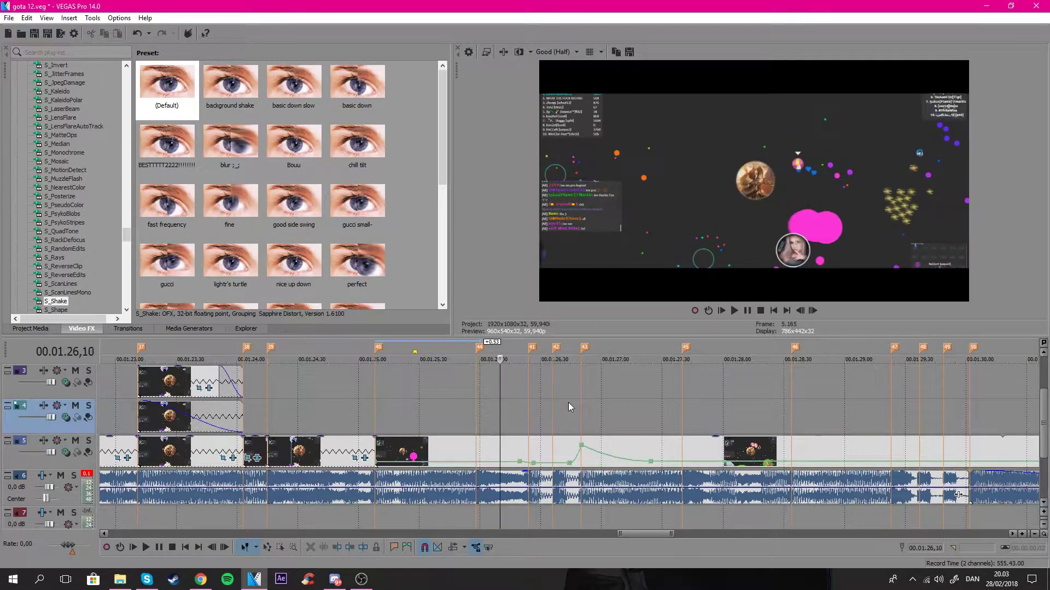
click(583, 462)
key(s)
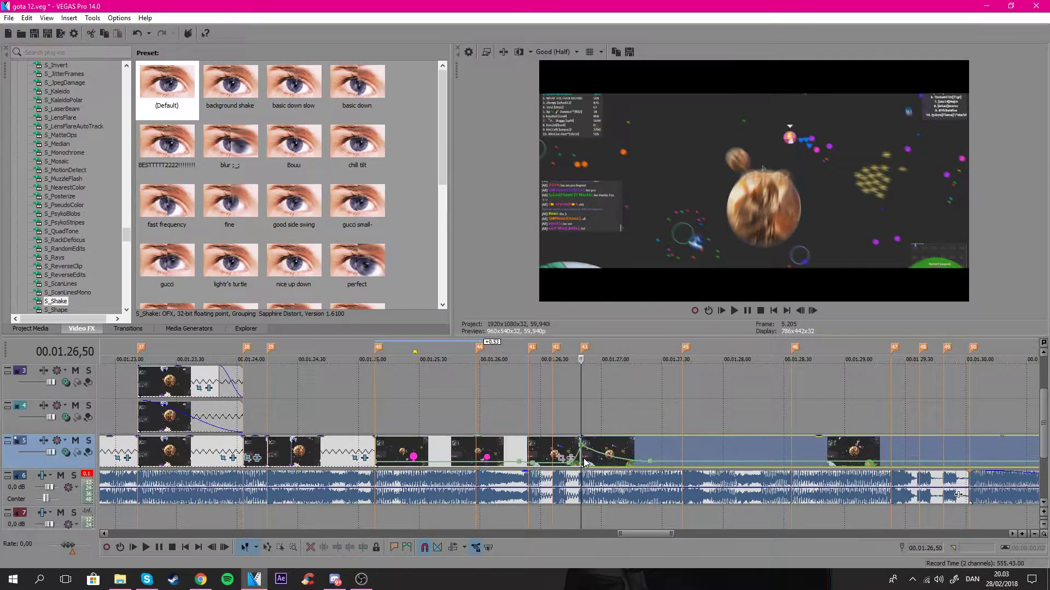
Play back the clip from marker 40 and check the frames around and after marker 43.
click(449, 414)
click(546, 414)
click(448, 401)
click(373, 398)
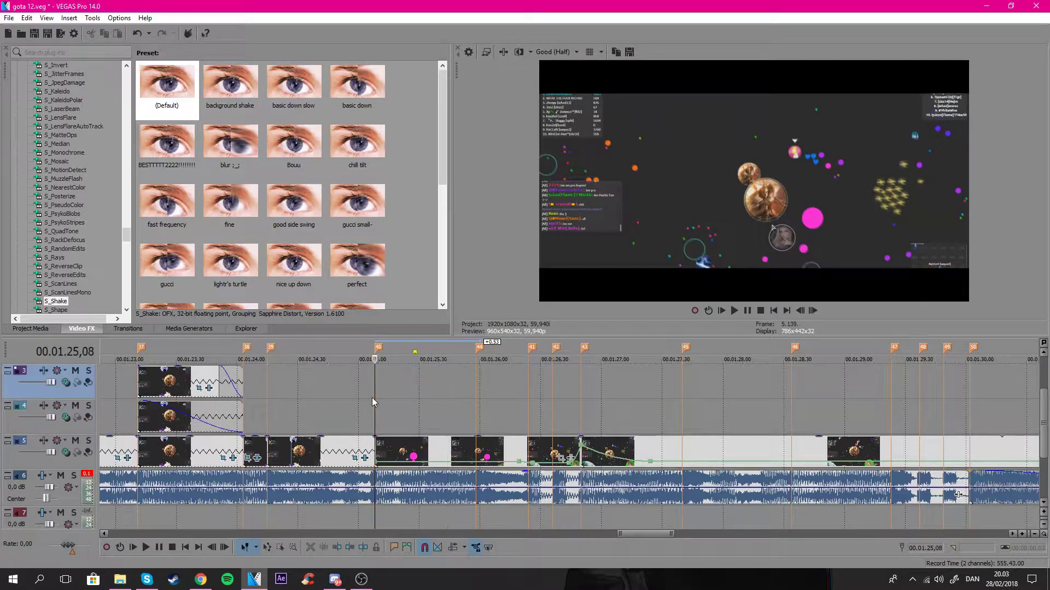
key(space)
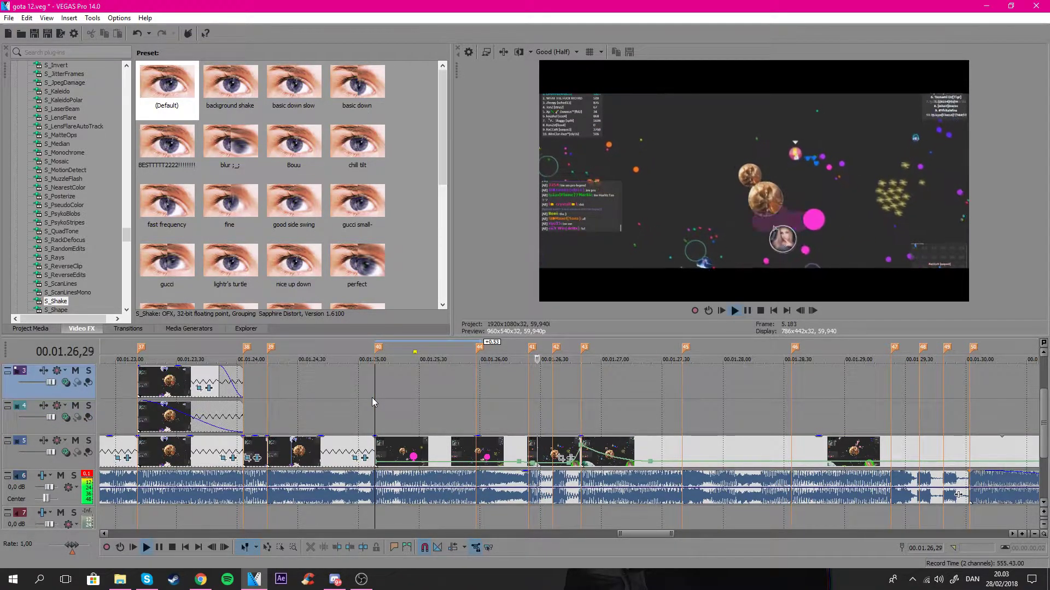
key(space)
click(580, 423)
click(614, 424)
click(650, 426)
Open Pan/Crop for the clip between markers 40 and 43 and crop its start to about 1.043,4 by 586,9.
click(475, 454)
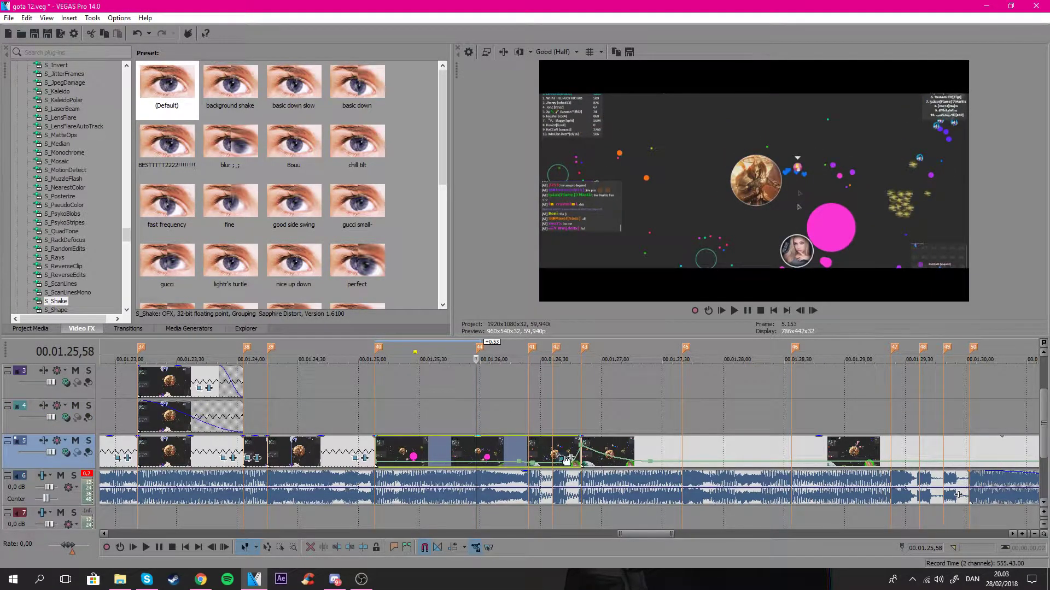
click(565, 458)
key(Home)
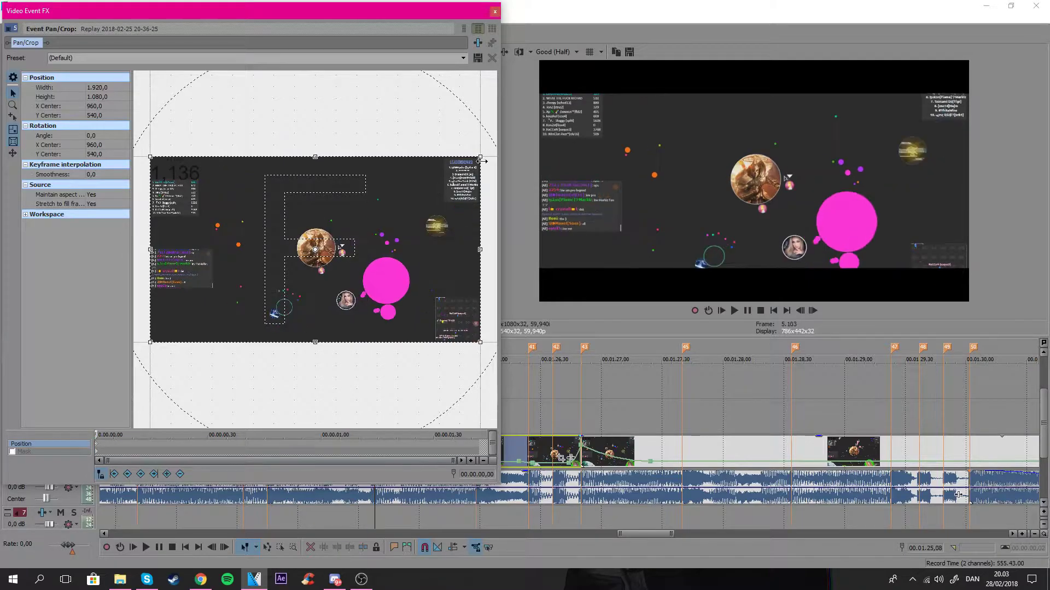
drag(480, 155, 405, 177)
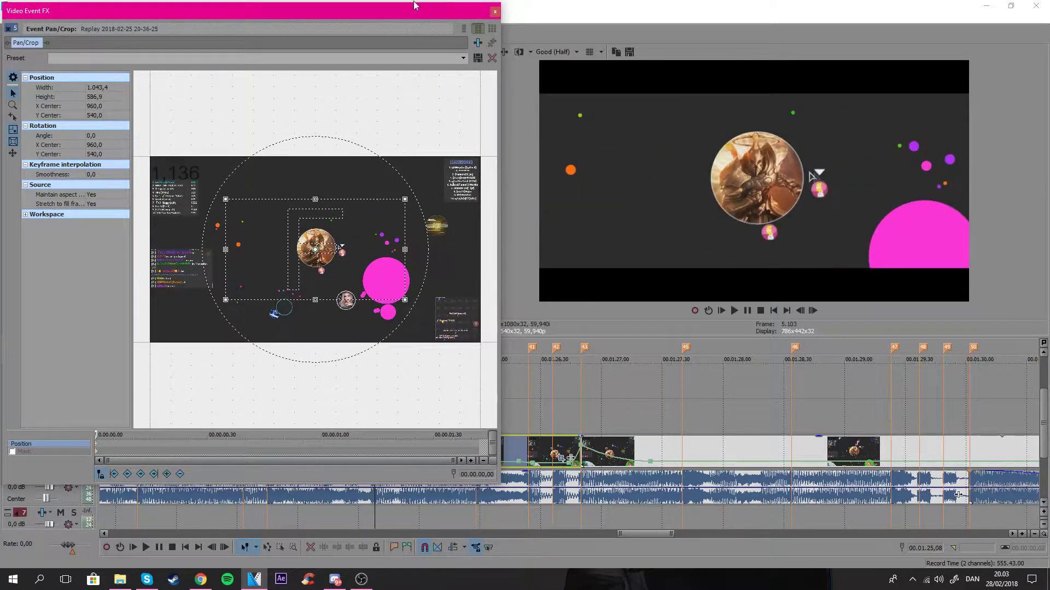
drag(414, 6, 325, 14)
Add Pan/Crop position keyframes with the zoomed-in framing at markers 44, 41 and 42, and go to marker 43.
click(475, 449)
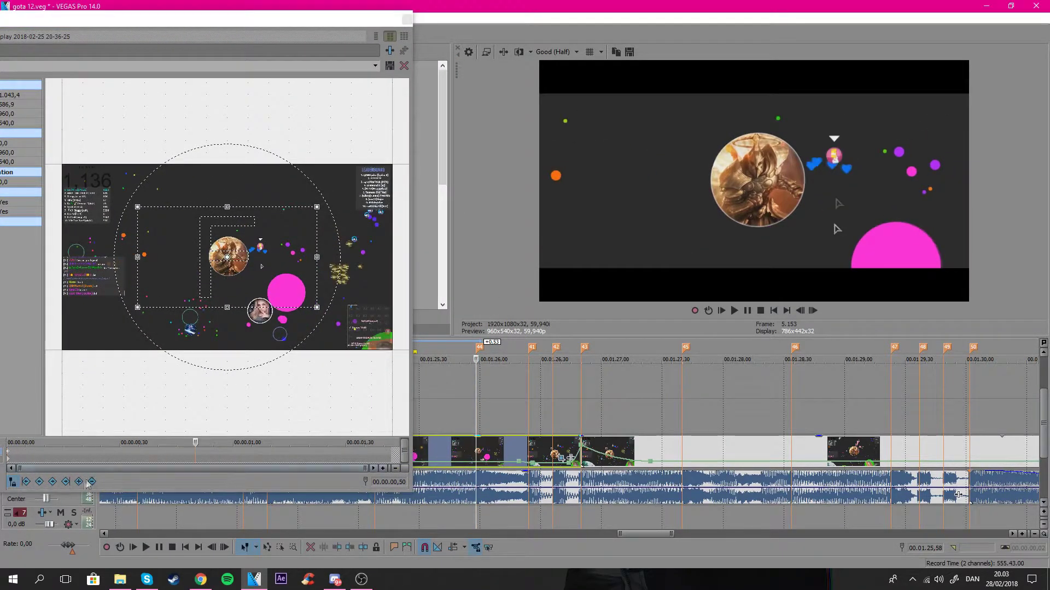
click(526, 449)
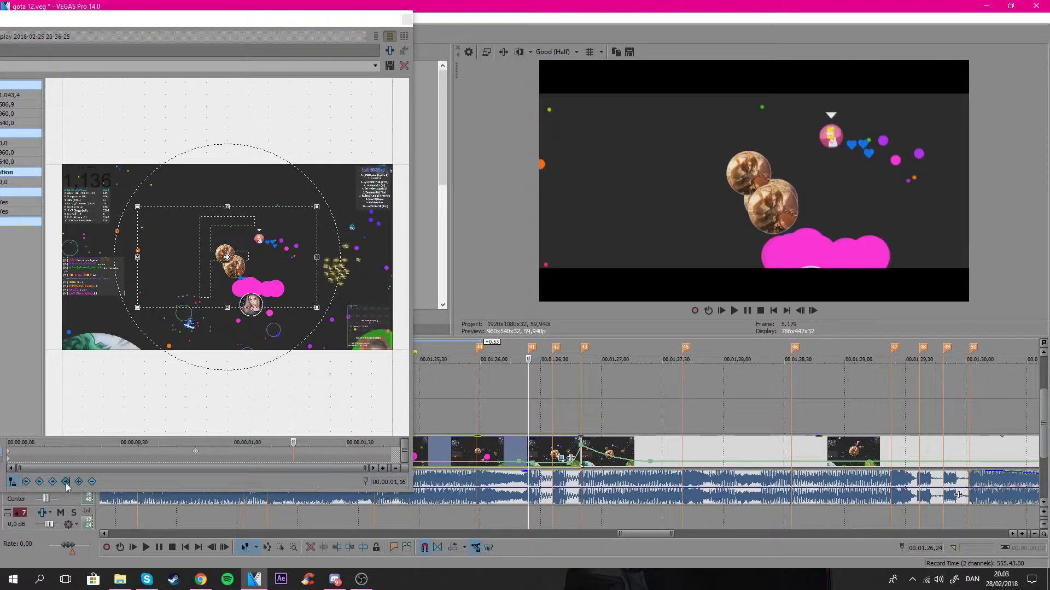
click(552, 450)
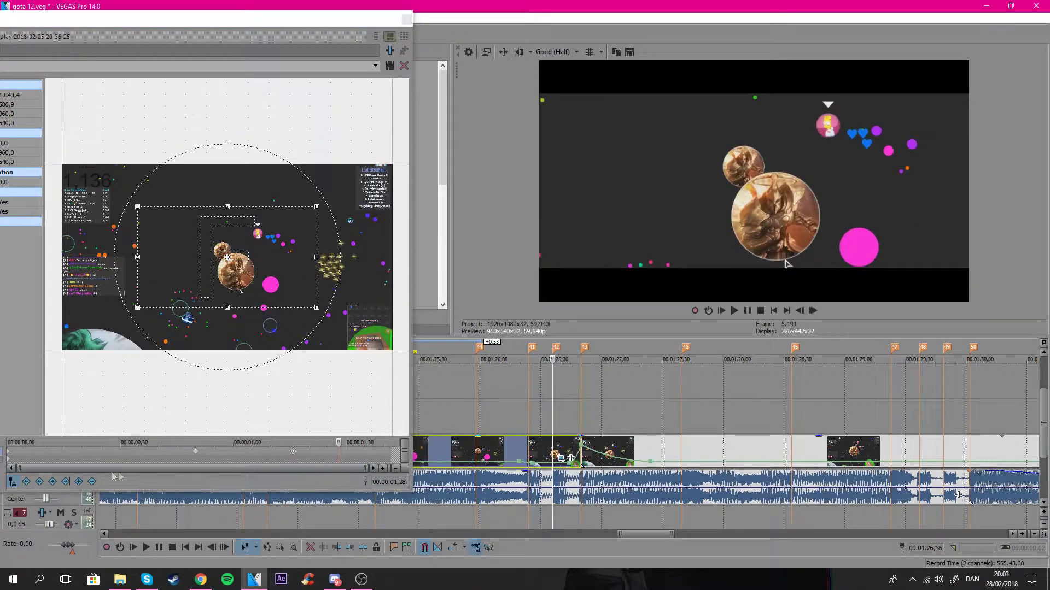
click(79, 482)
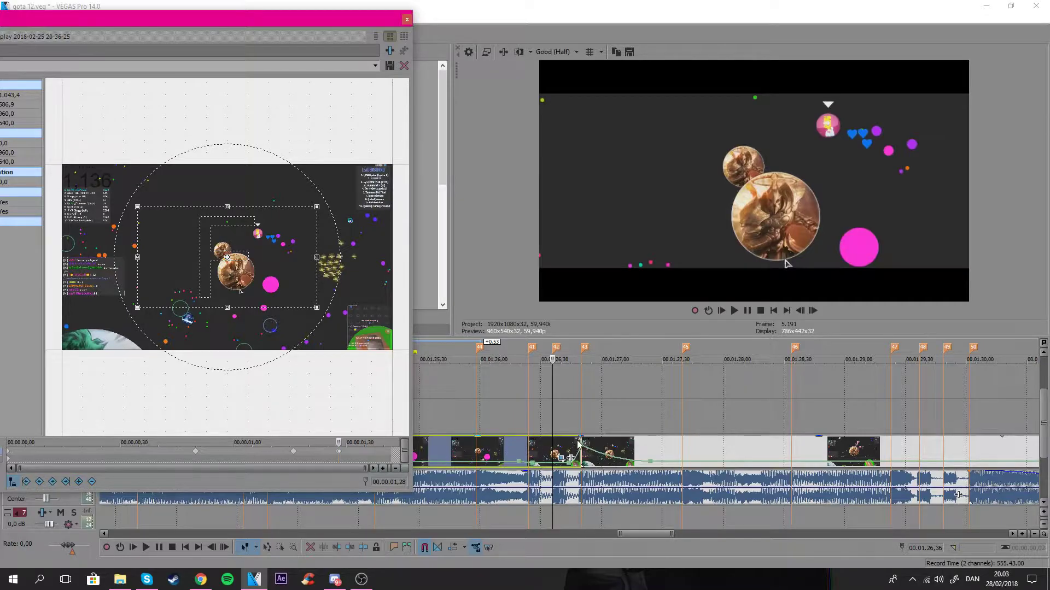
click(580, 444)
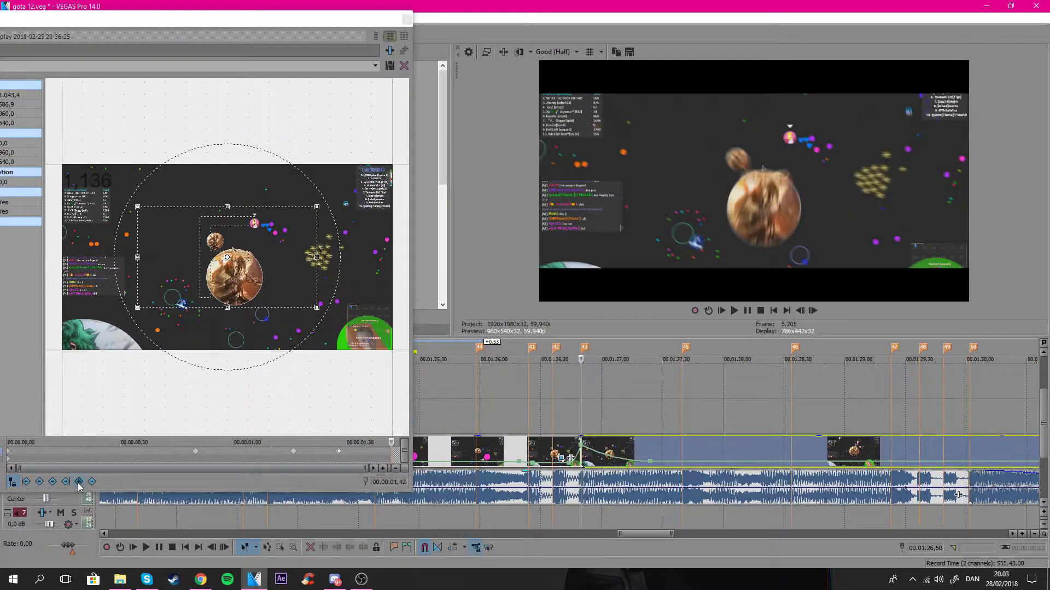
Restore the full Pan/Crop frame near marker 43 and crop it in slightly around the centre.
click(306, 454)
right_click(276, 252)
click(295, 259)
drag(391, 164, 362, 181)
Widen the Pan/Crop frame to about 1.697,7 wide four frames before marker 42.
click(339, 453)
key(Left)
key(Left)
key(Left)
key(Left)
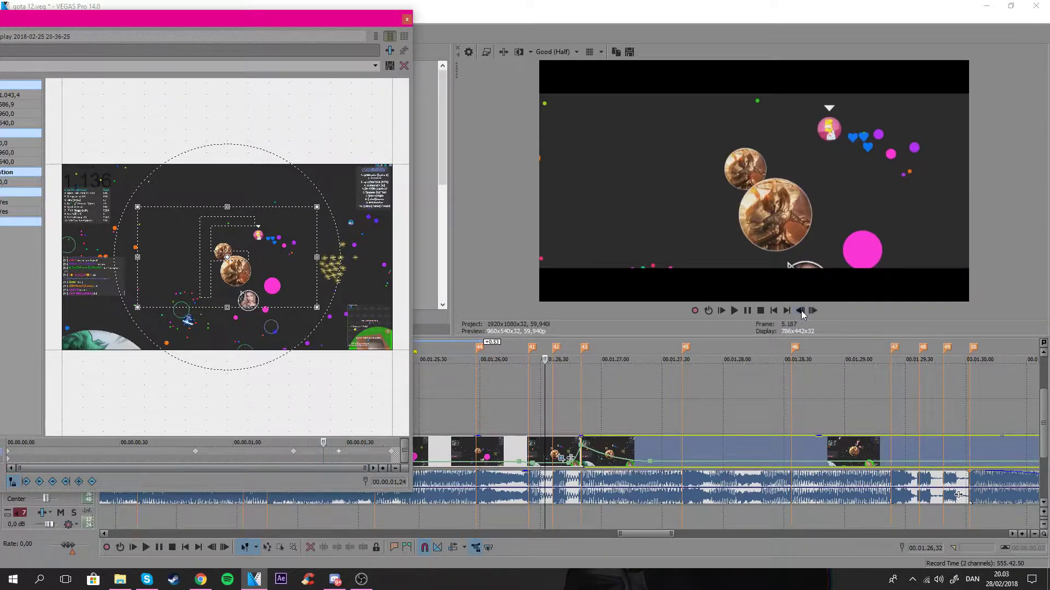
drag(315, 207, 373, 173)
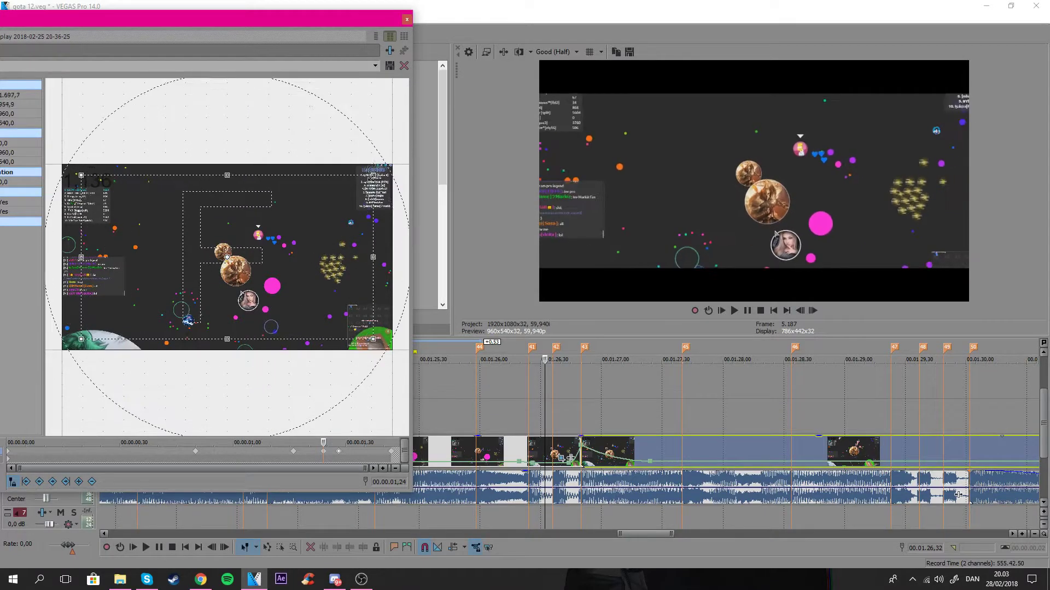
Widen the Pan/Crop frame to about 1.621,5 by 912,1 a few frames before markers 41 and 44.
click(293, 453)
key(Left)
key(Left)
key(Left)
key(Left)
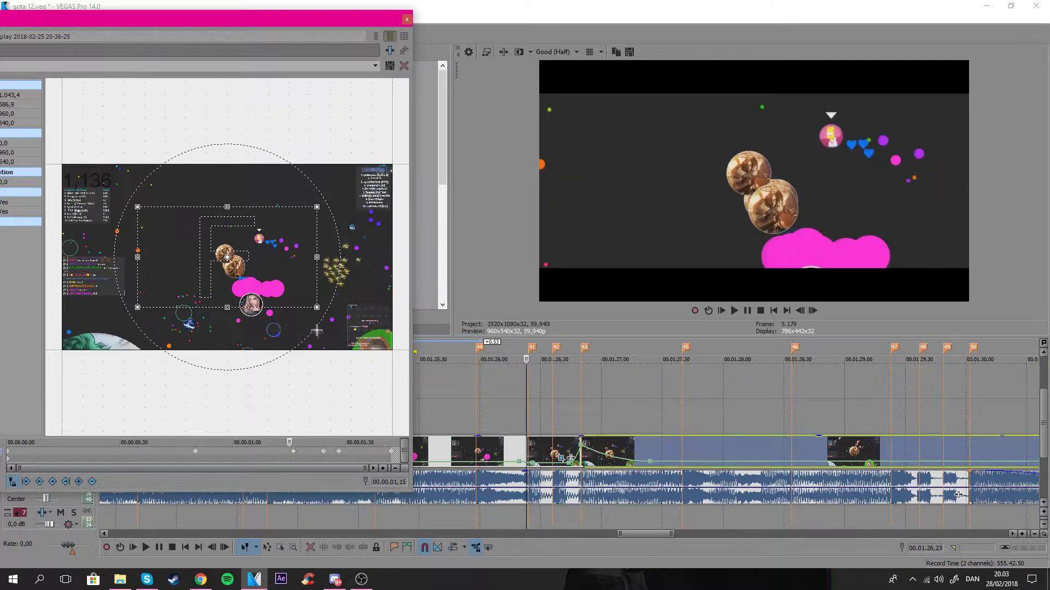
drag(318, 207, 366, 178)
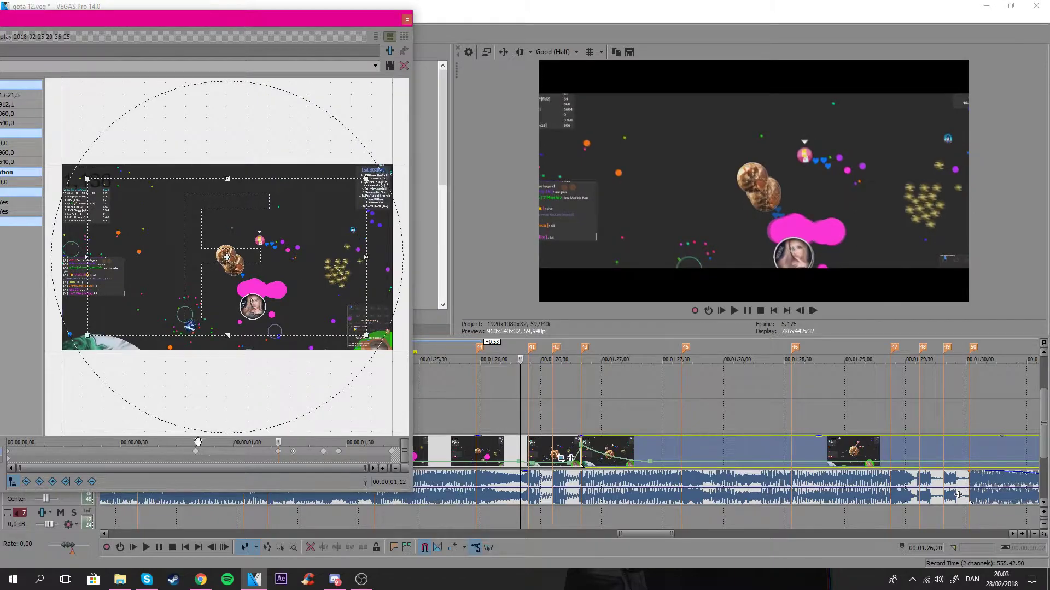
drag(197, 455, 183, 454)
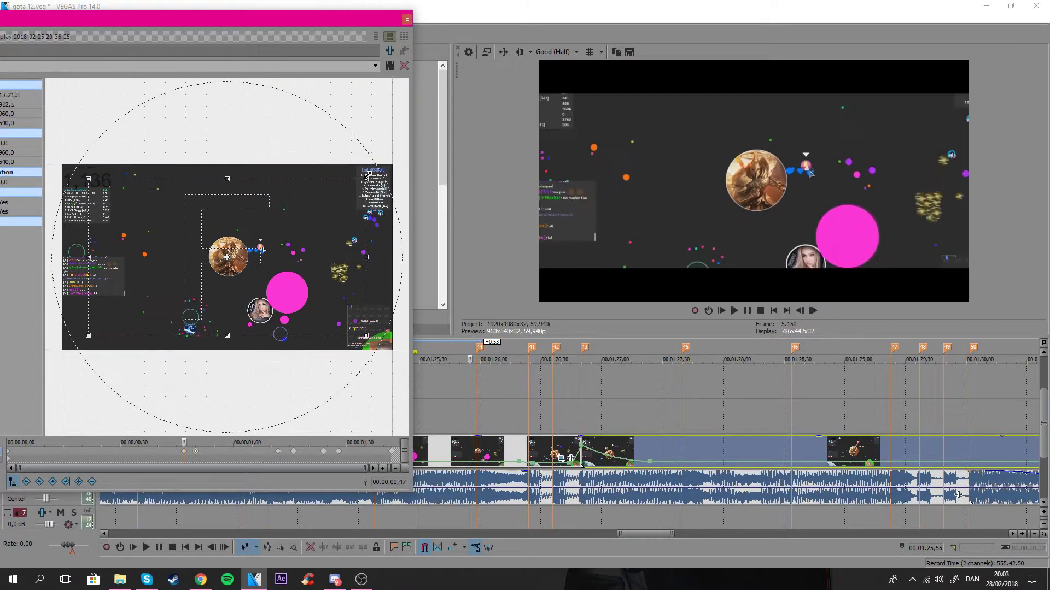
Close Pan/Crop and play back the zoom pulses with a loop region from marker 40 to just past marker 43.
click(407, 19)
click(368, 413)
click(374, 412)
drag(625, 420, 366, 410)
click(366, 408)
key(space)
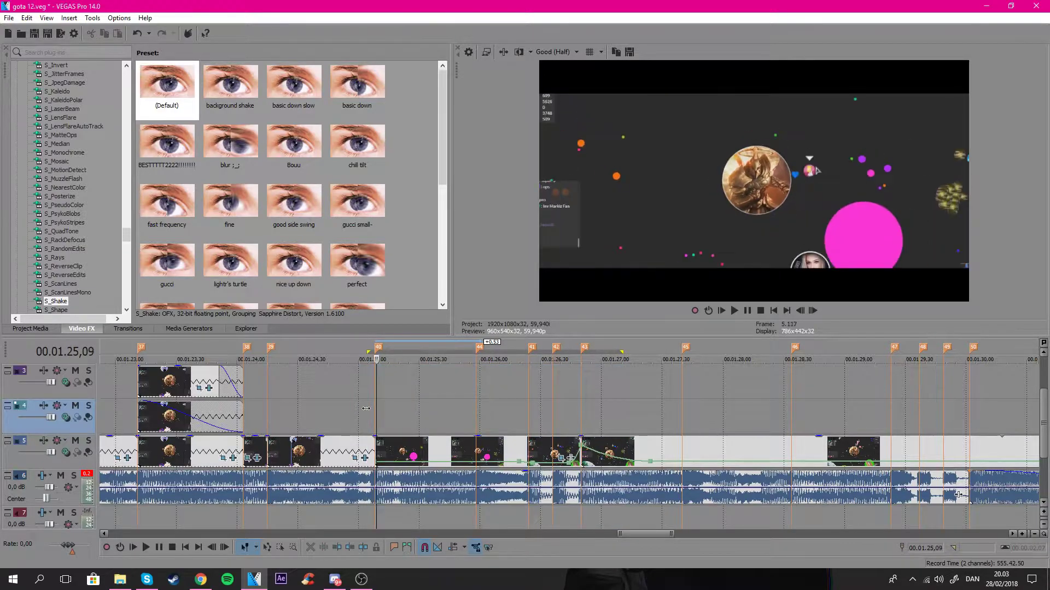
key(space)
key(space)
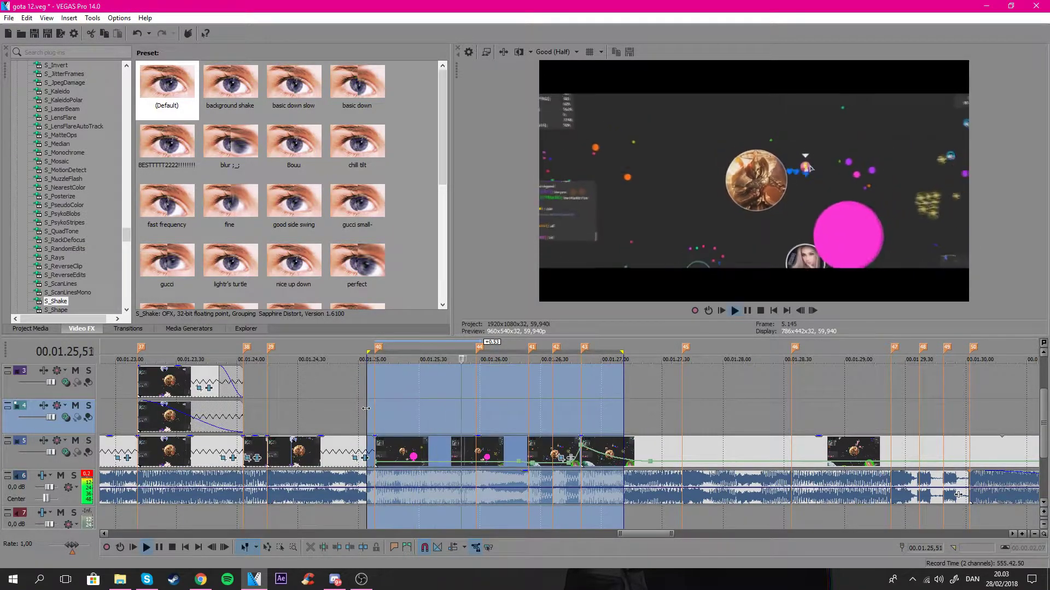
key(space)
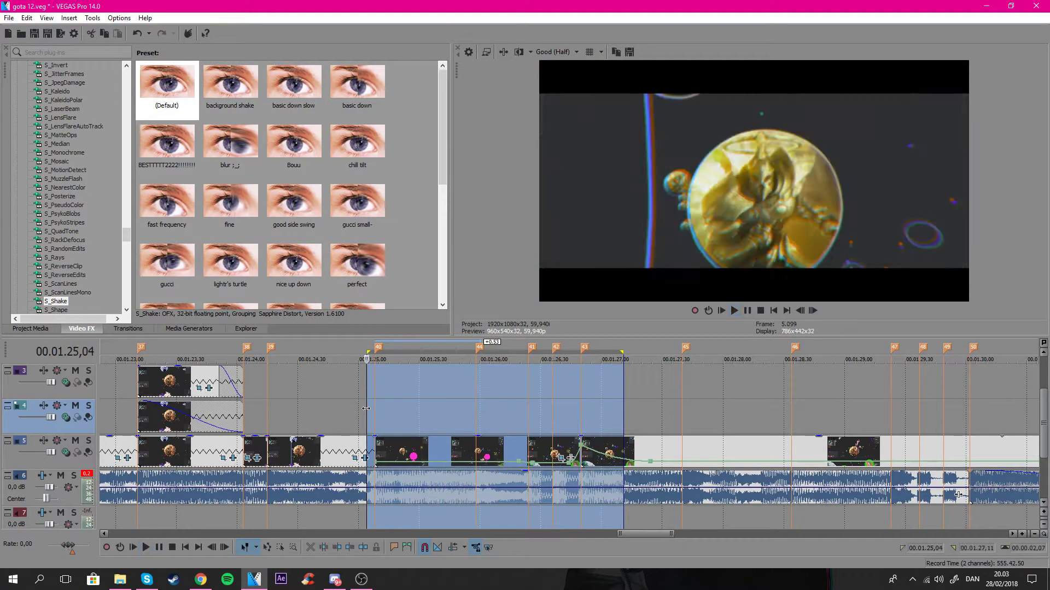
Apply the default S_Shake effect to the clip starting at marker 40, enable Motion Blur and raise Amplitude to 2,925.
click(410, 457)
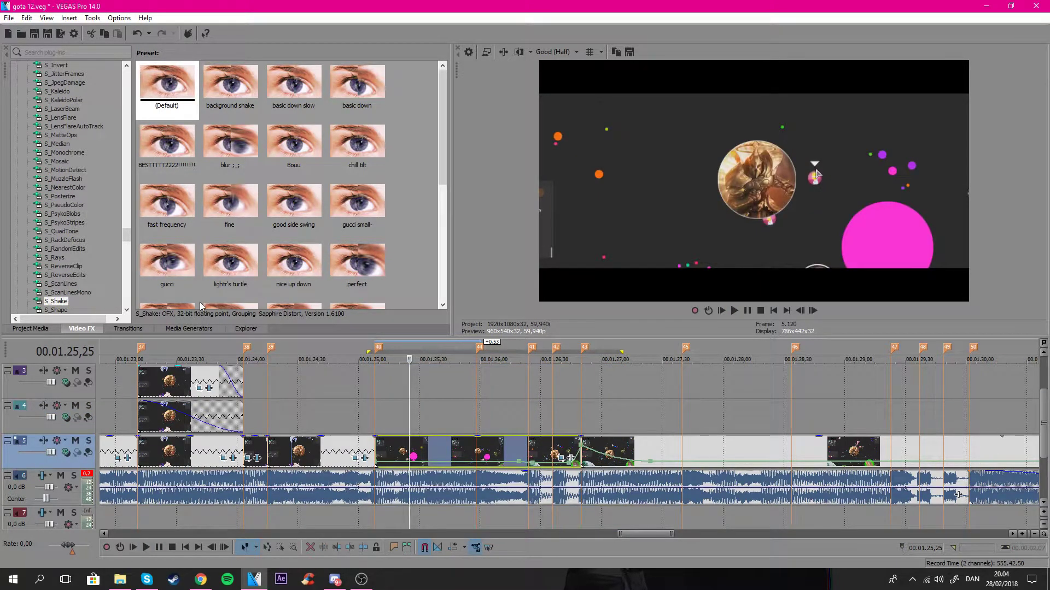
drag(164, 88, 413, 448)
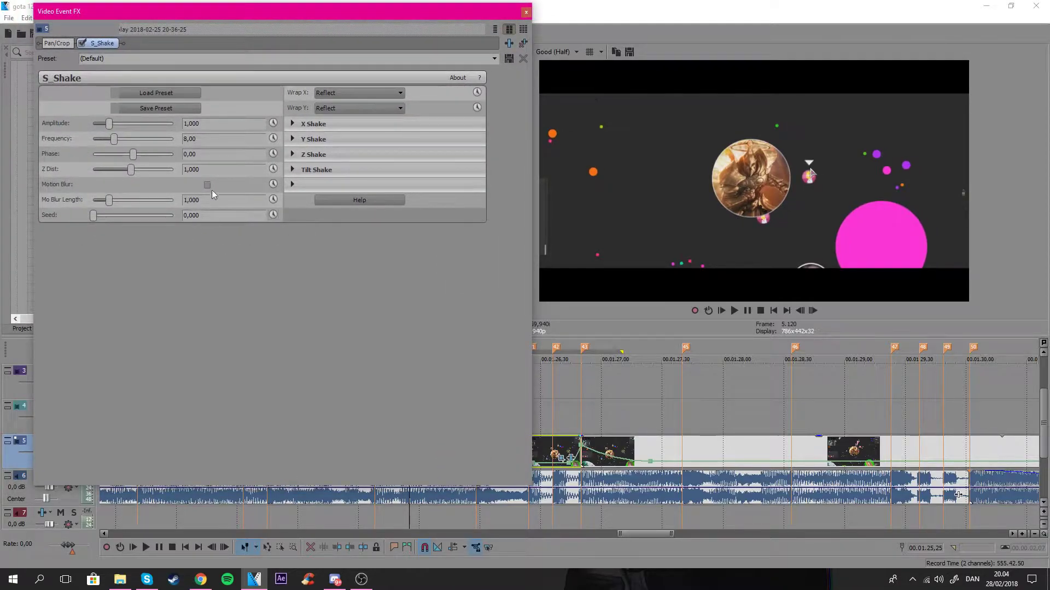
click(207, 184)
drag(109, 124, 140, 124)
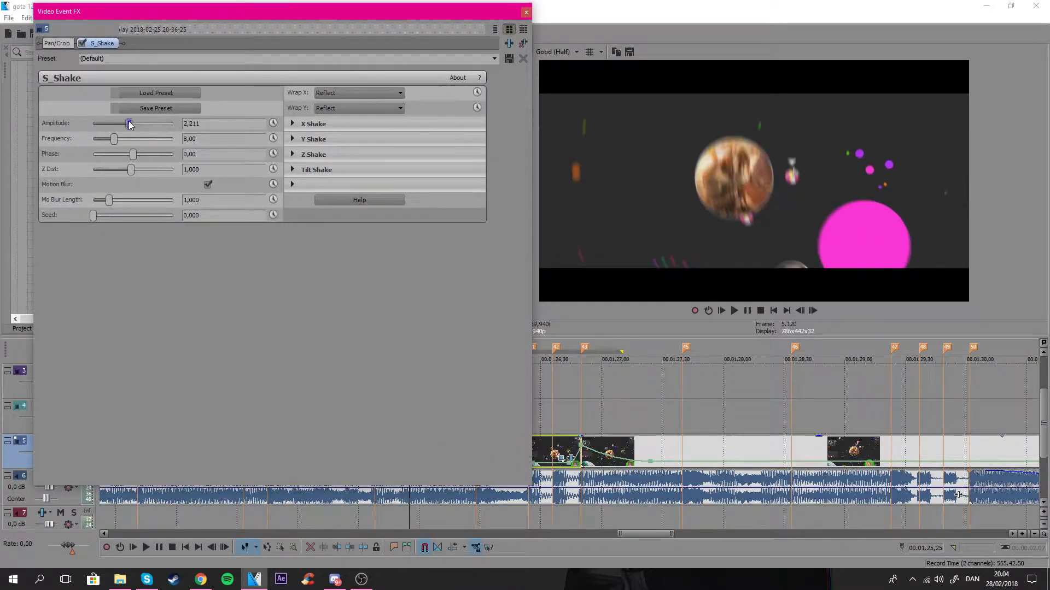
Animate the S_Shake Amplitude and Frequency so both drop to their minimum at the end of the clip.
click(273, 123)
click(274, 139)
drag(427, 402, 517, 403)
drag(141, 123, 92, 124)
drag(113, 139, 91, 138)
click(525, 12)
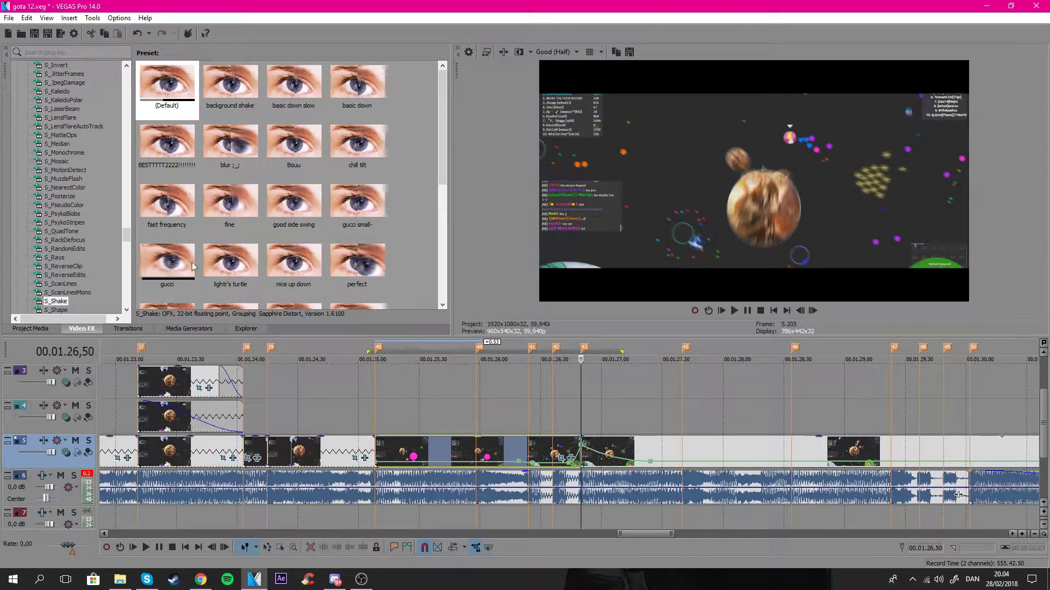
Play back the shaken clip together with the preceding footage, using a loop region from marker 39 to past marker 43.
drag(620, 408, 363, 409)
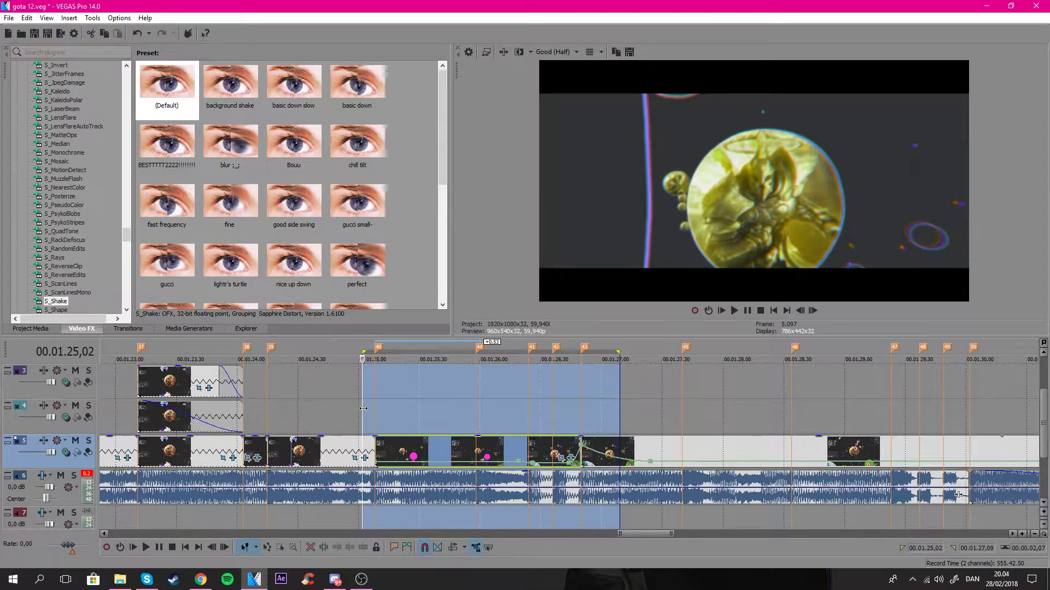
click(314, 409)
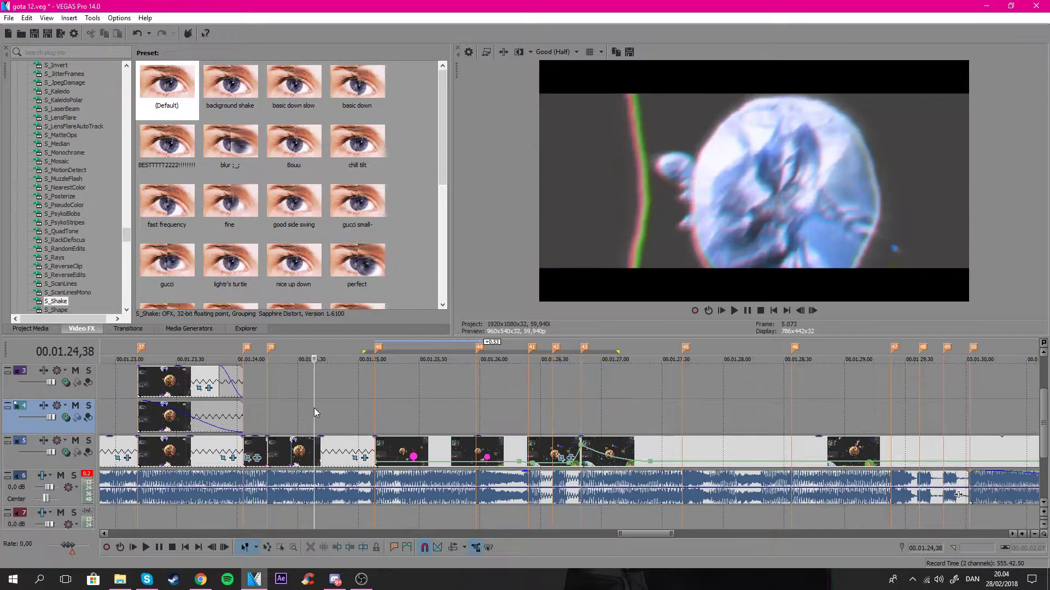
drag(266, 409, 660, 409)
key(space)
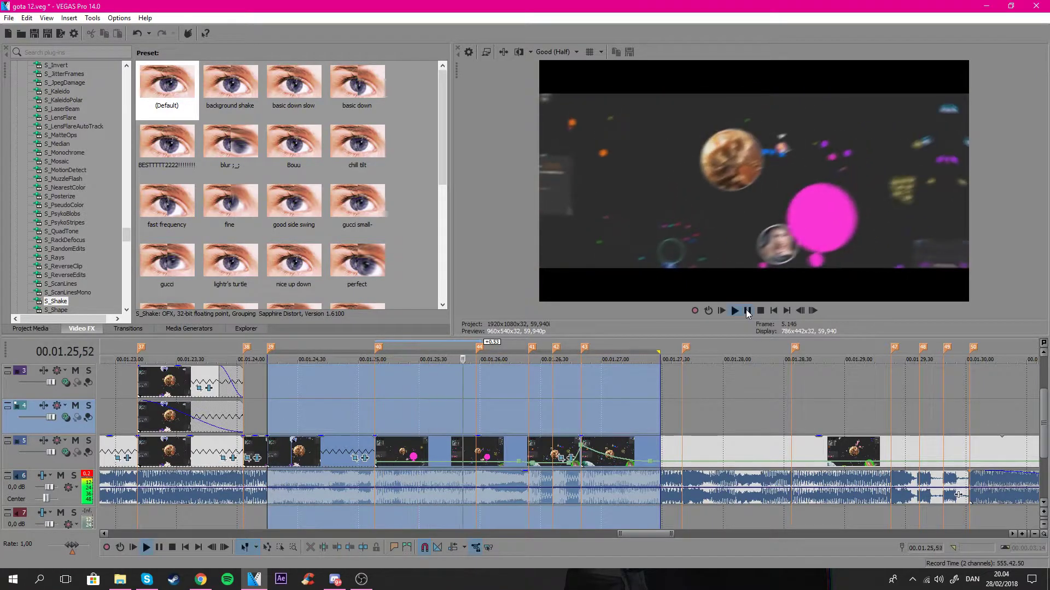
click(374, 407)
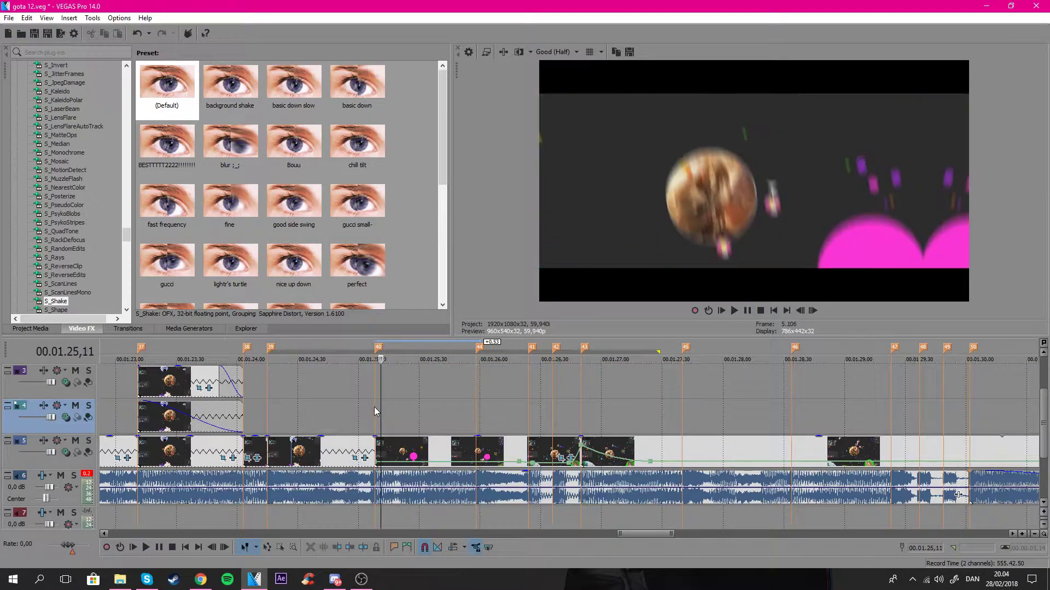
key(space)
Set the S_Shake Frequency at the start of the clip to 3,00.
click(570, 458)
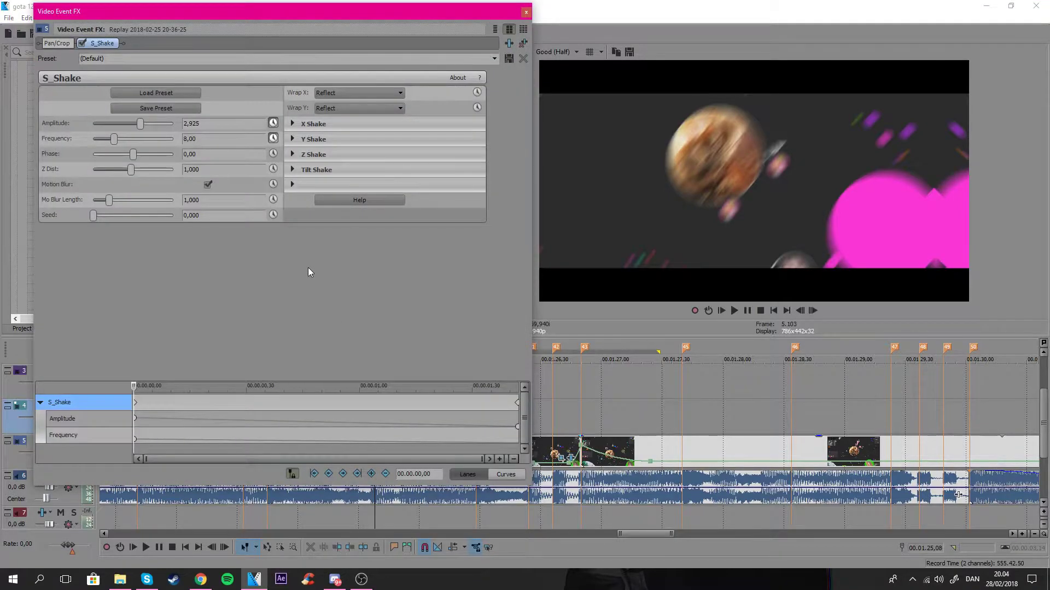
click(222, 136)
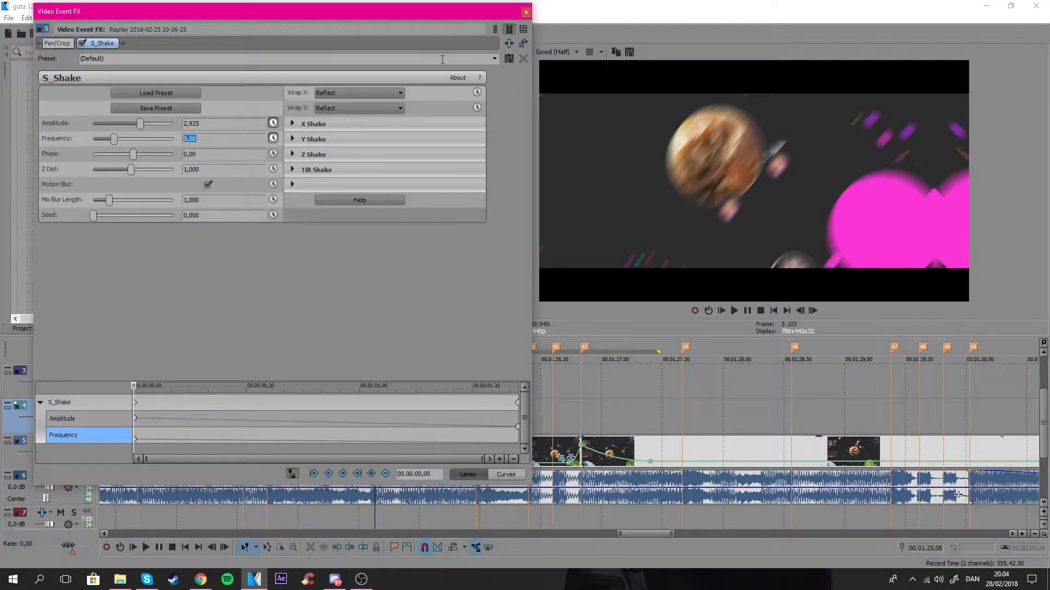
click(224, 187)
click(526, 13)
Apply the default S_WarpWaves effect to the same clip, set its Frequency to 1,00 and enable animation for Amplitude.
click(384, 445)
scroll(90, 287, down, 20)
click(64, 143)
drag(166, 88, 454, 457)
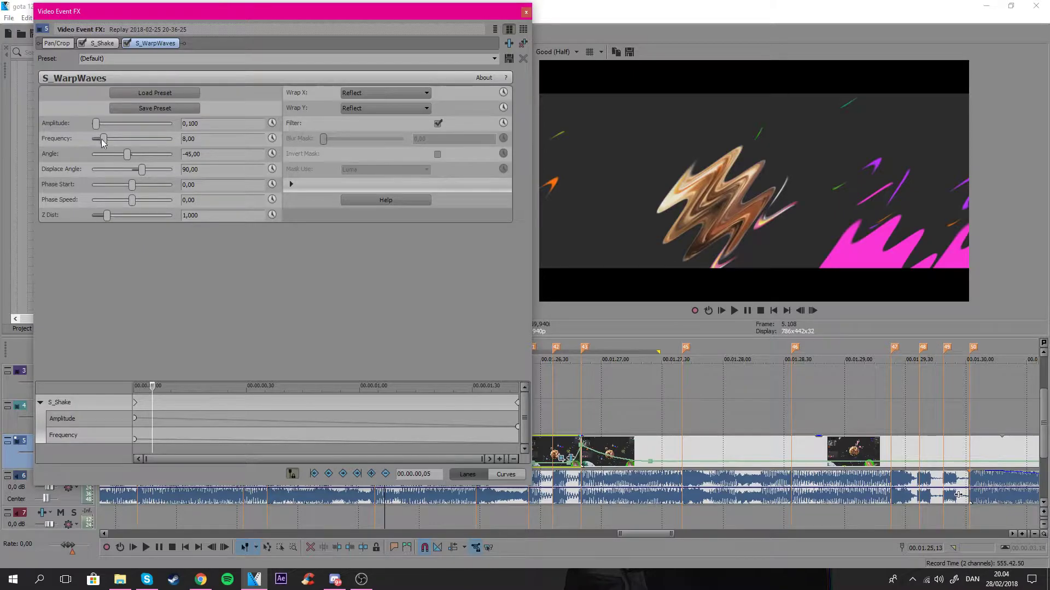
drag(102, 141, 92, 141)
click(271, 123)
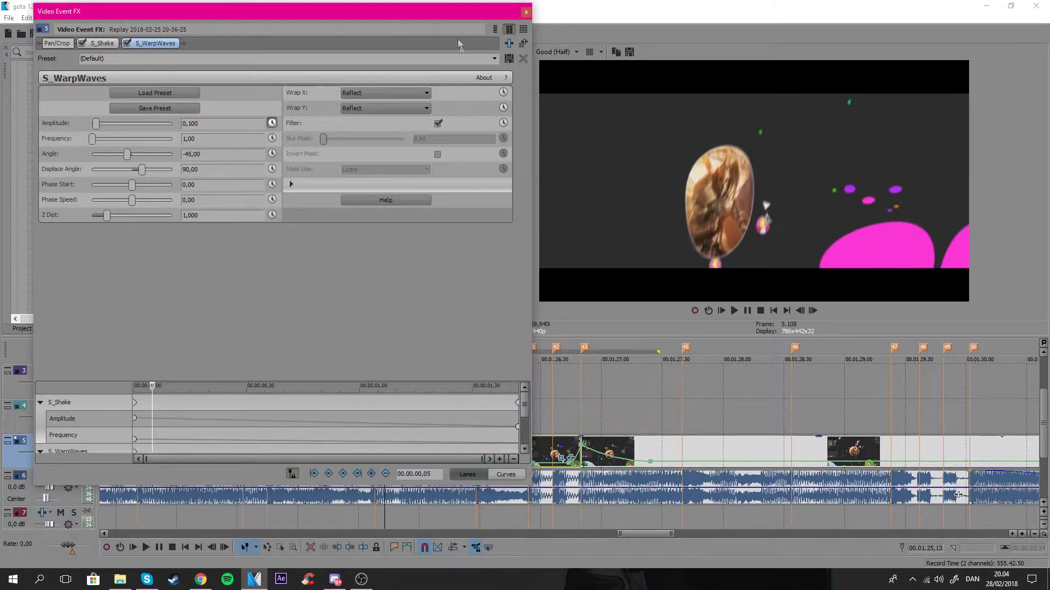
Keyframe the S_WarpWaves Amplitude at the end of the clip, at marker 43, and close the effect settings.
drag(459, 11, 333, 8)
click(580, 441)
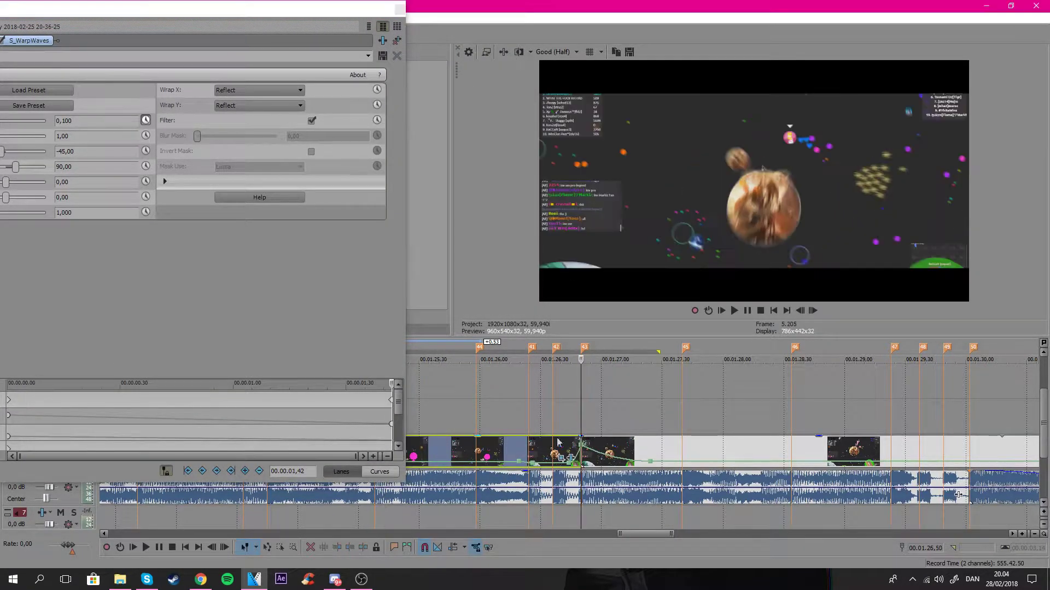
click(107, 121)
click(400, 9)
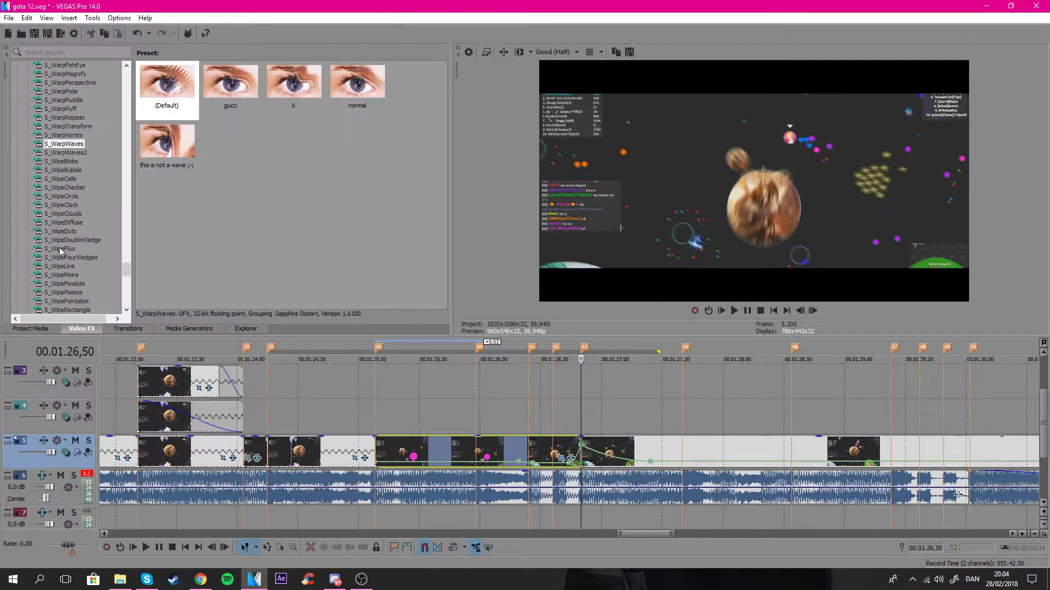
Apply the default S_WarpFishEye effect to the clip between markers 40 and 43.
click(65, 91)
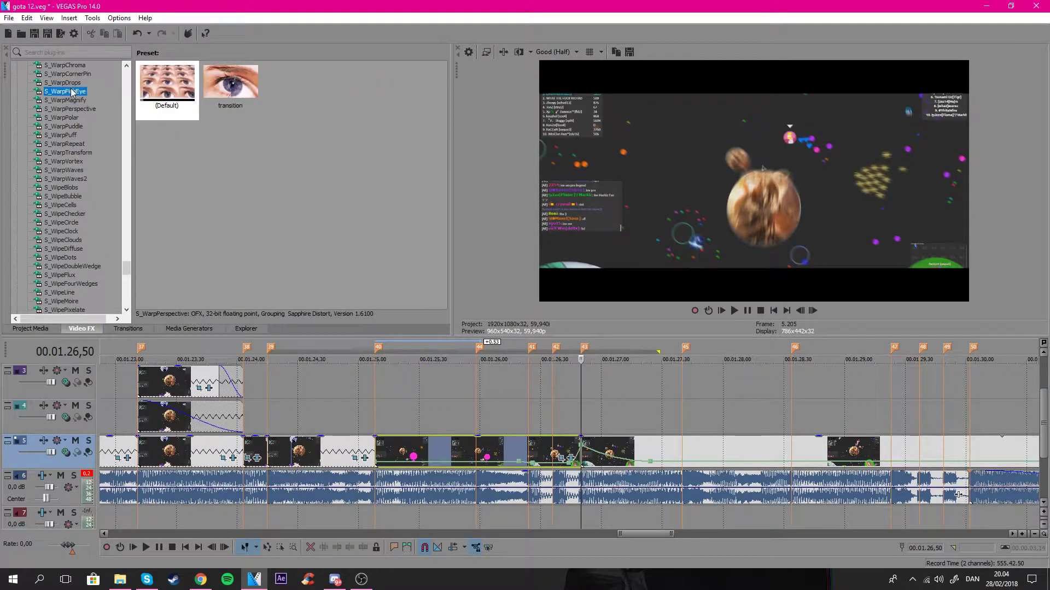
drag(231, 82, 502, 465)
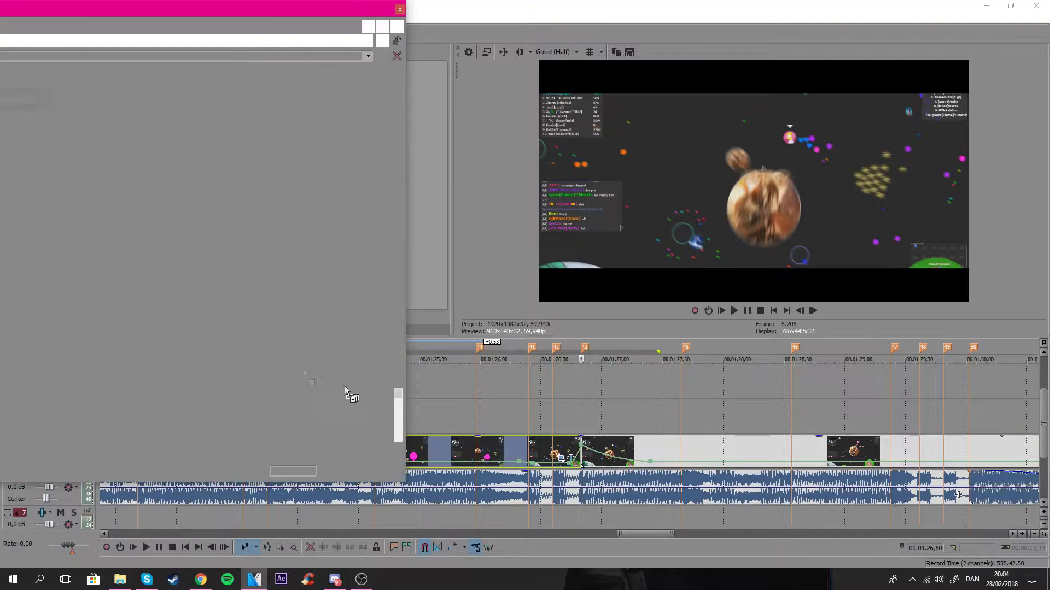
click(399, 10)
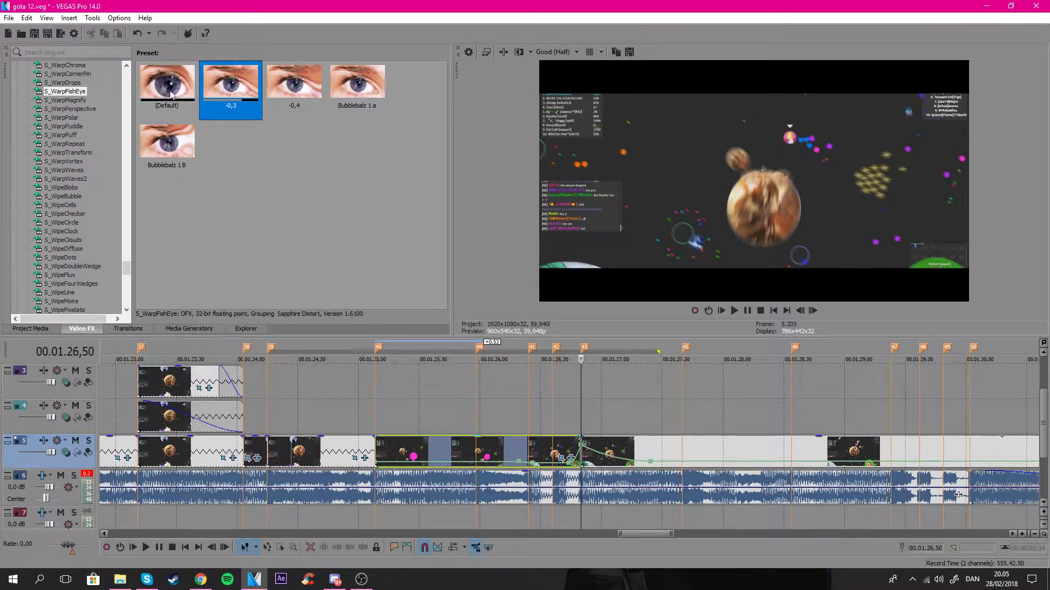
drag(162, 81, 529, 452)
drag(163, 10, 435, 22)
Set the S_WarpFishEye Amount to -0,30 at the end of the clip with animation enabled, and close the effect settings.
double_click(324, 131)
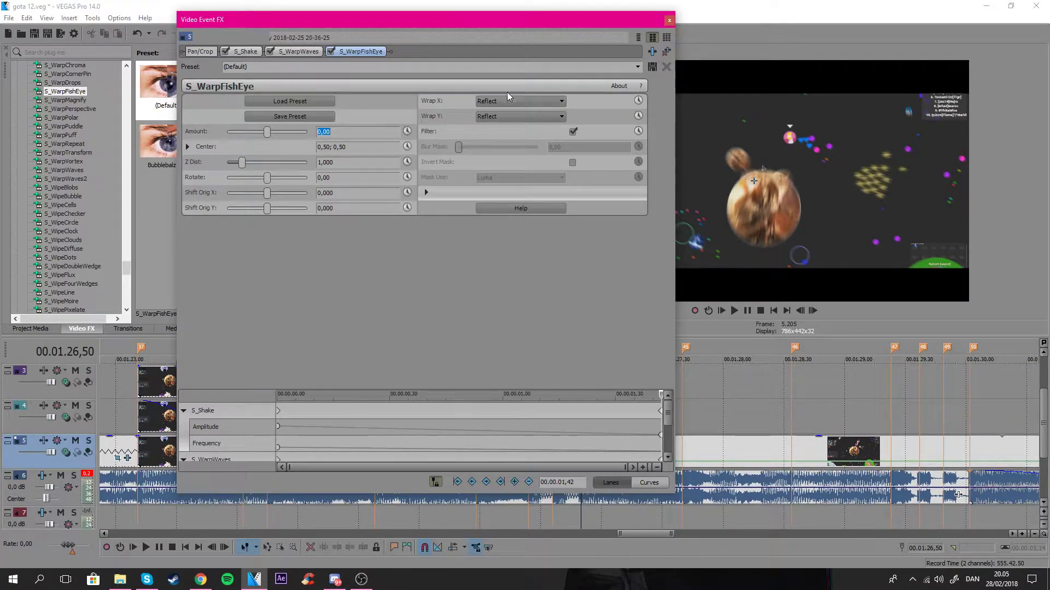
click(267, 132)
key(Return)
drag(476, 21, 313, 15)
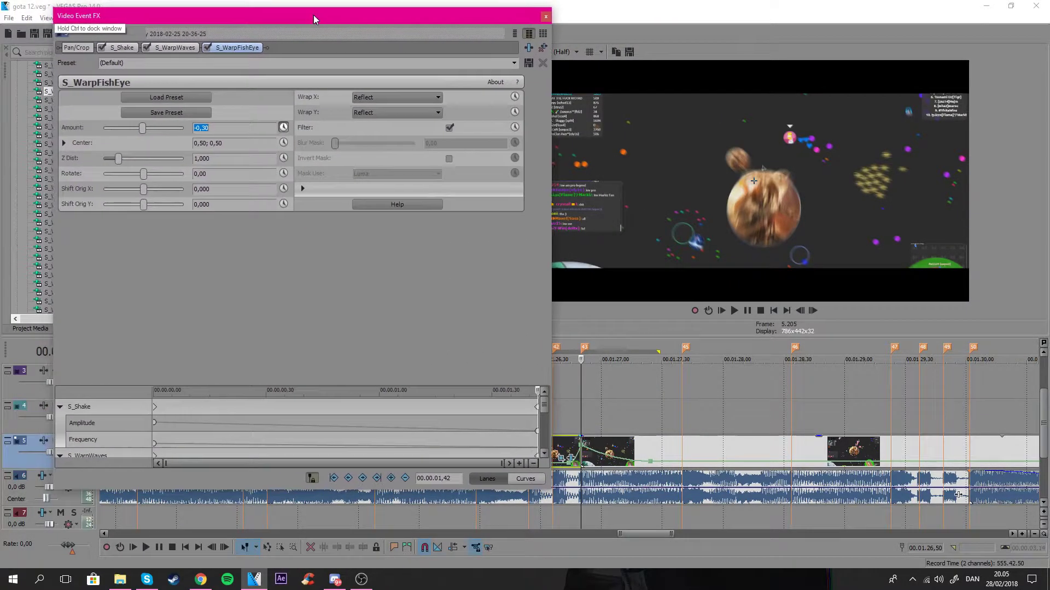
click(546, 16)
Try the 0,9 preset of S_WarpChroma on the same clip, with Wrap X and Wrap Y set to Reflect.
scroll(47, 148, up, 4)
click(60, 170)
drag(230, 87, 374, 302)
drag(433, 446, 433, 445)
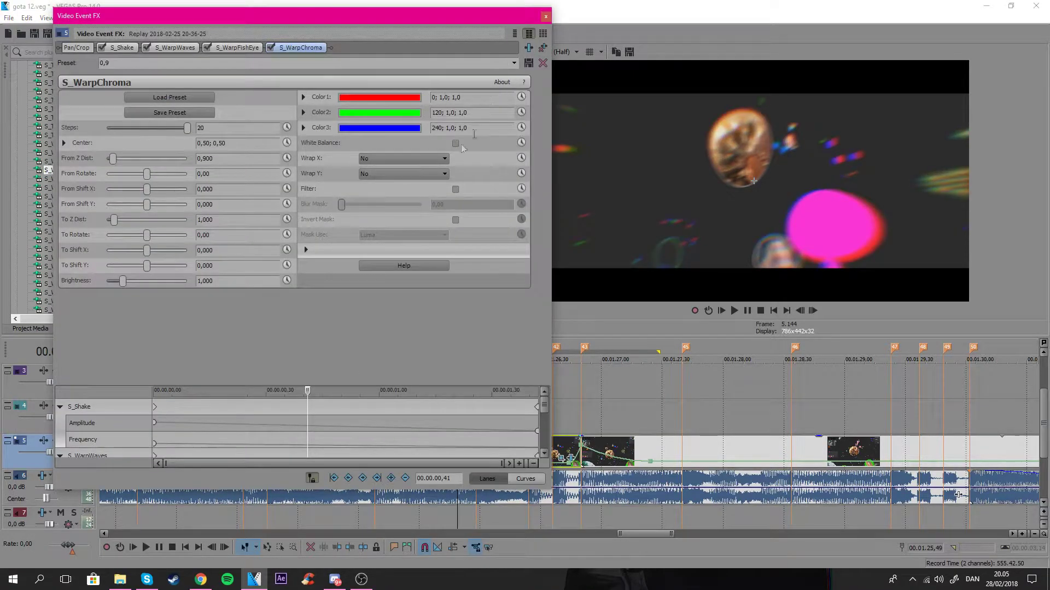
click(380, 158)
click(387, 185)
click(416, 174)
click(394, 197)
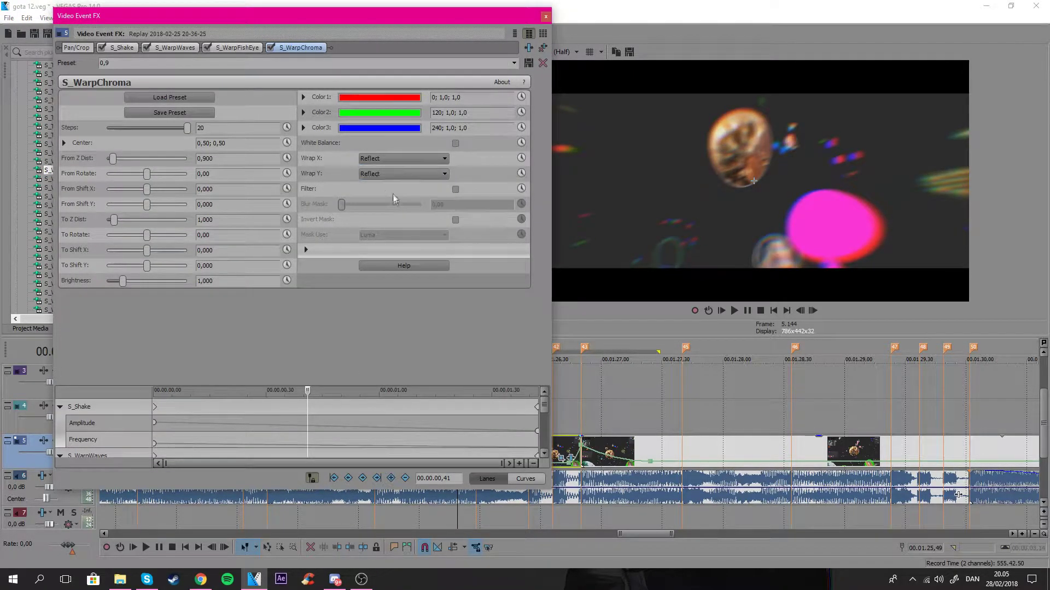
Try a From Z Dist of 1,582 and a From Rotate of -17,76, and remove this S_WarpChroma effect from the clip.
drag(113, 159, 118, 158)
click(383, 159)
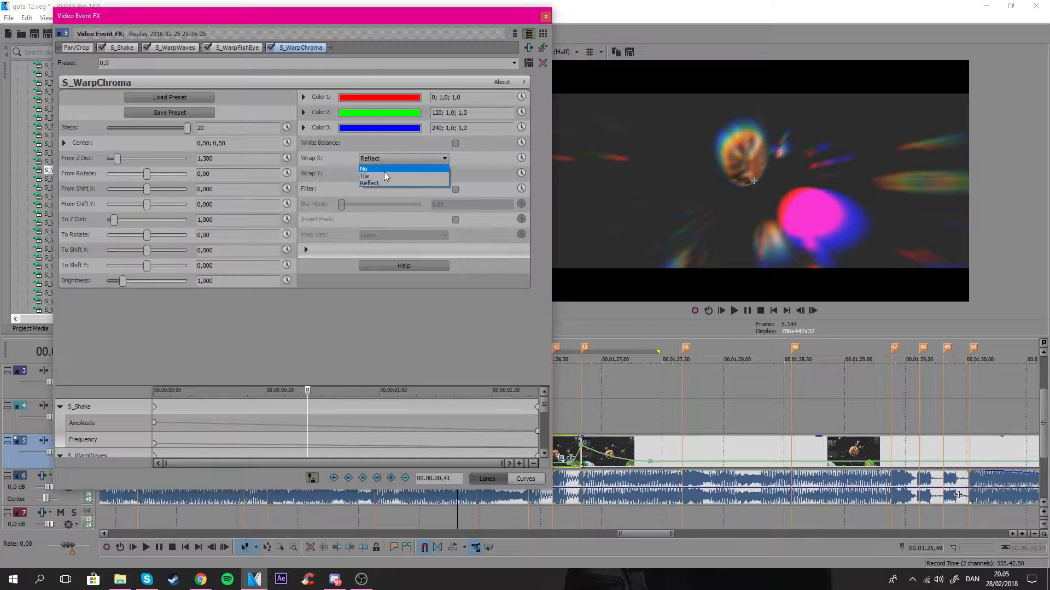
click(388, 170)
click(388, 174)
click(388, 186)
click(392, 175)
click(393, 197)
click(385, 157)
click(389, 183)
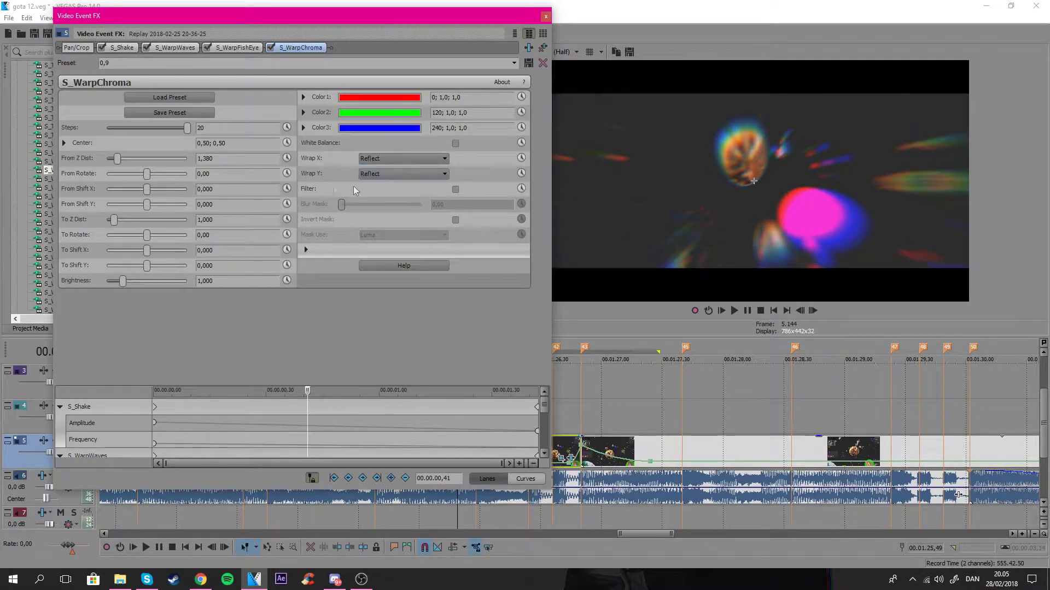
drag(118, 158, 141, 175)
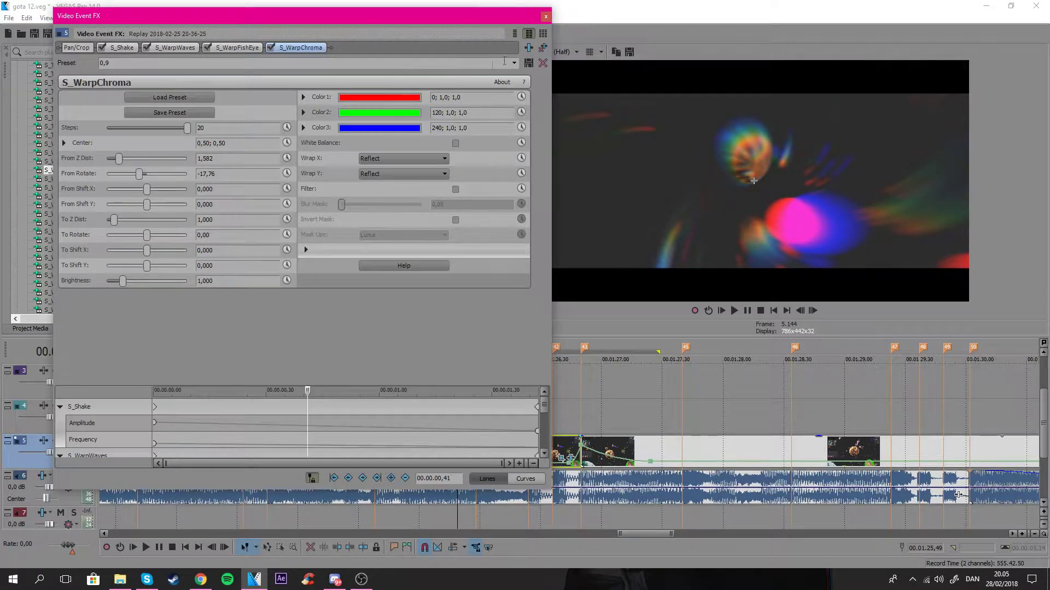
click(543, 48)
click(545, 17)
Apply the default S_WarpChroma effect to the clip with Steps 20, Wrap X and Wrap Y on Reflect, and From Z Dist 1,380.
drag(167, 87, 462, 452)
drag(133, 128, 189, 130)
click(397, 158)
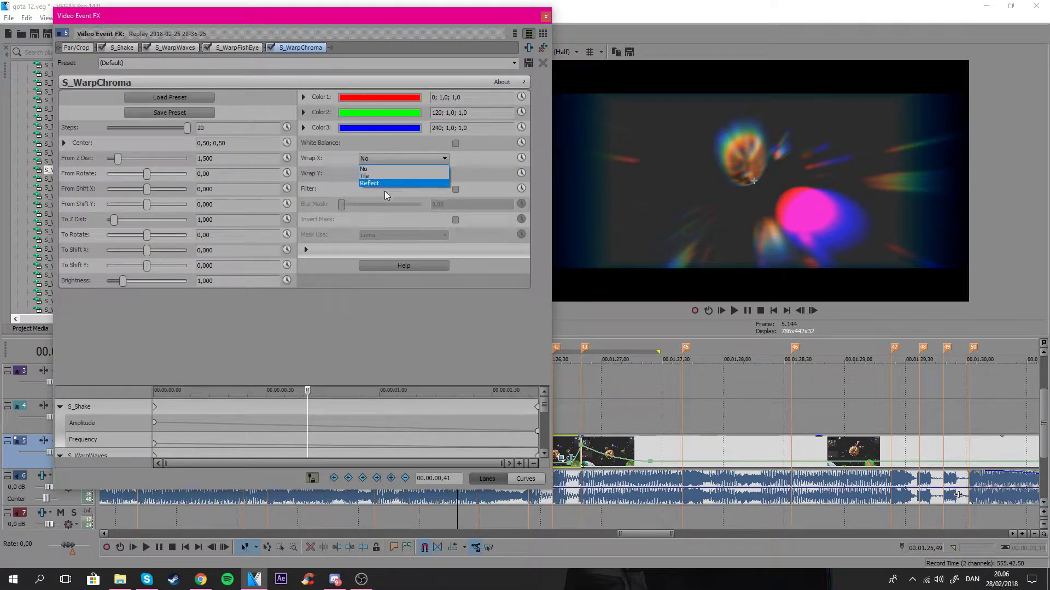
click(385, 186)
click(402, 174)
click(376, 198)
drag(119, 159, 118, 159)
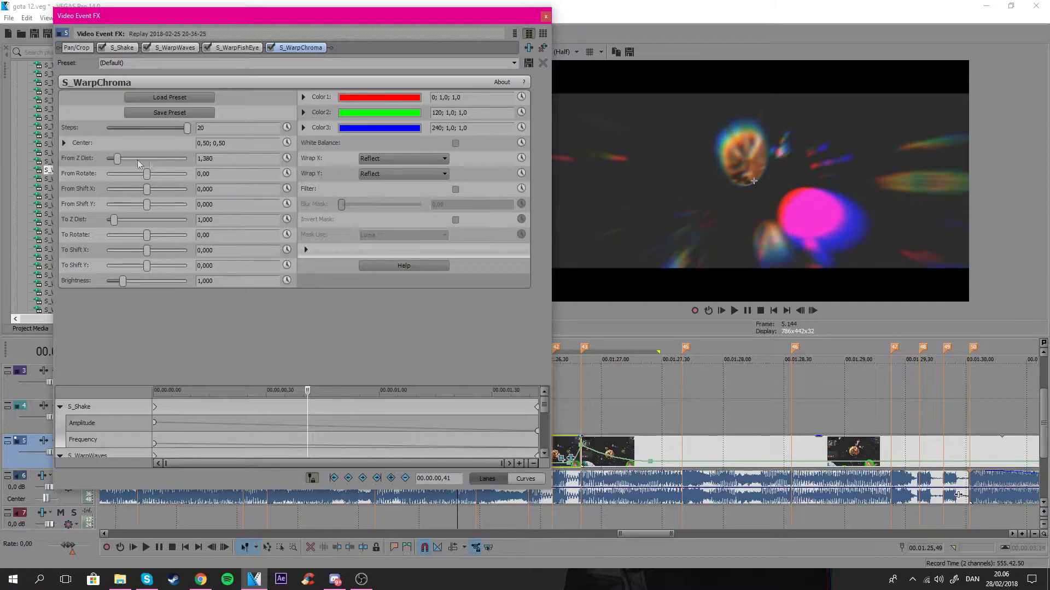
Set the S_WarpChroma From Rotate to 9,00 and enable animation for From Z Dist and From Rotate.
click(176, 174)
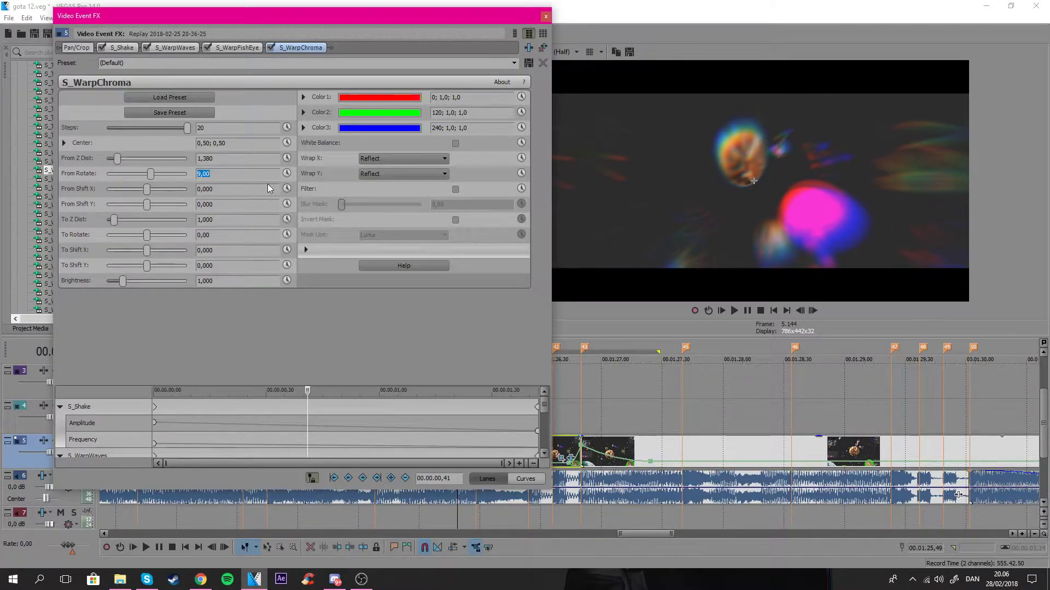
click(287, 158)
drag(423, 28, 375, 28)
Keyframe From Z Dist at 0,001 and From Rotate at the end of the clip, at marker 43, and close the effect settings.
click(580, 440)
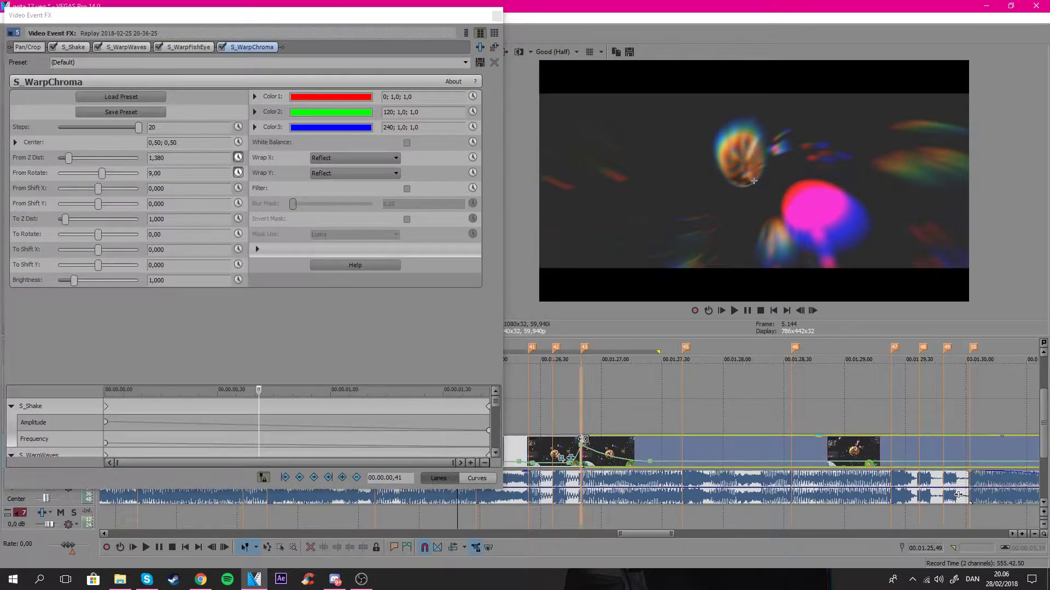
click(184, 159)
text(1)
text(0,001)
key(Return)
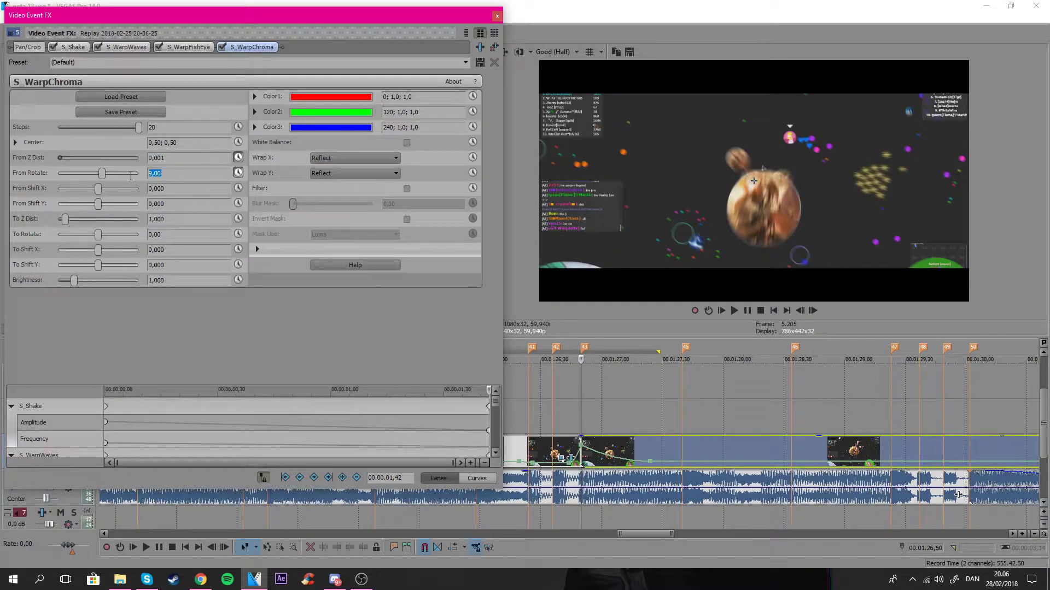
key(Return)
click(497, 16)
Play back the footage with the chroma warp in a loop region from marker 39 to past marker 43.
drag(632, 418, 268, 425)
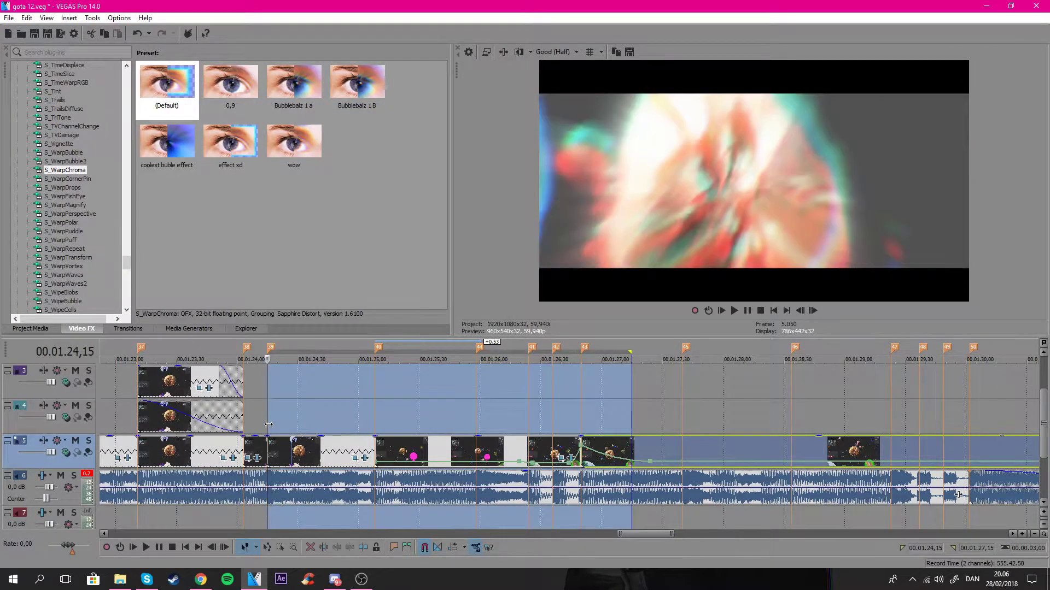
click(269, 424)
key(ctrl+Right)
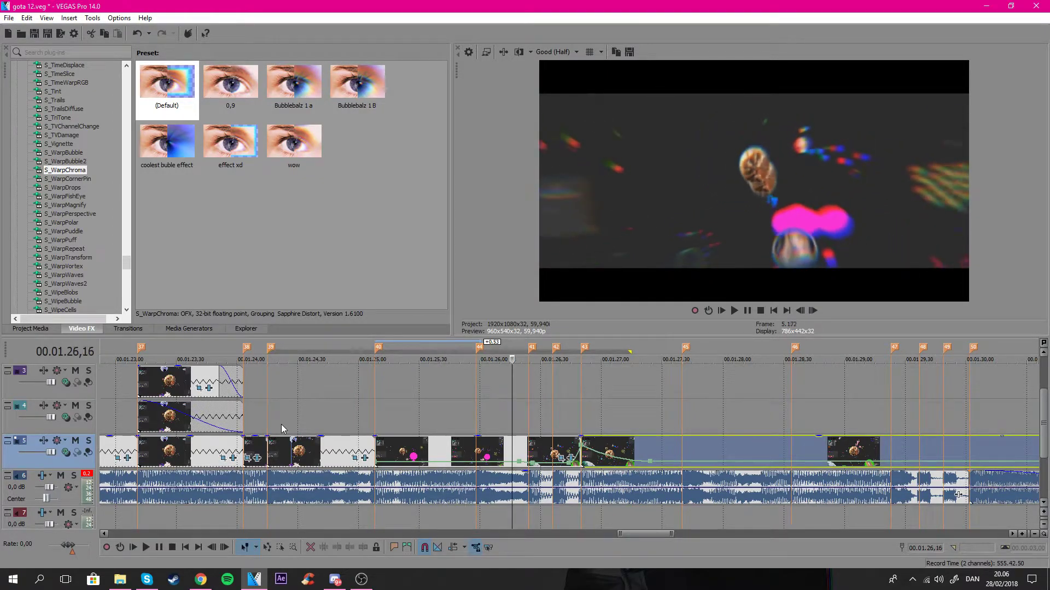
key(space)
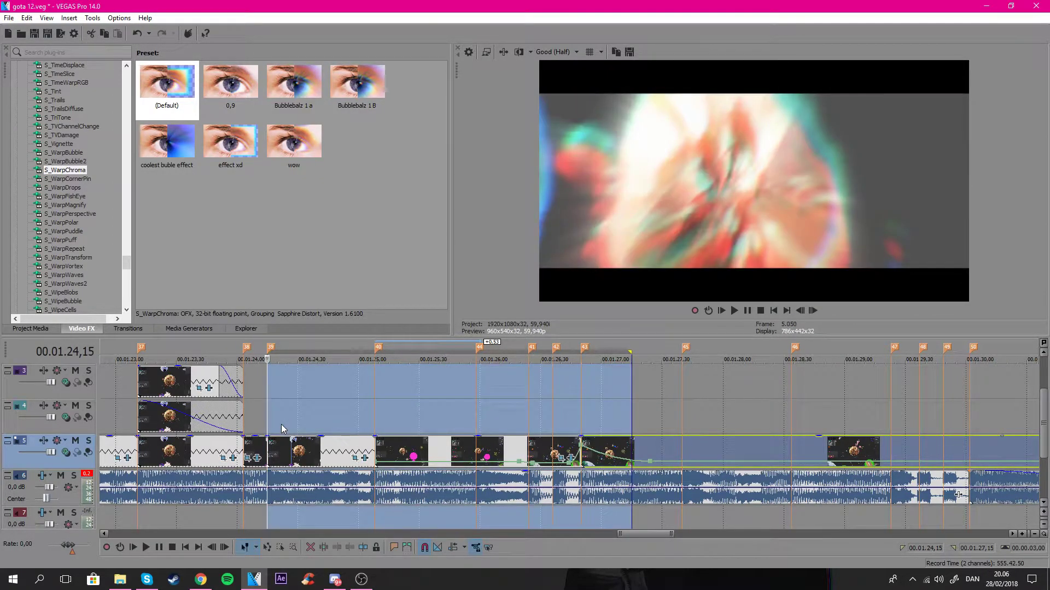
click(746, 314)
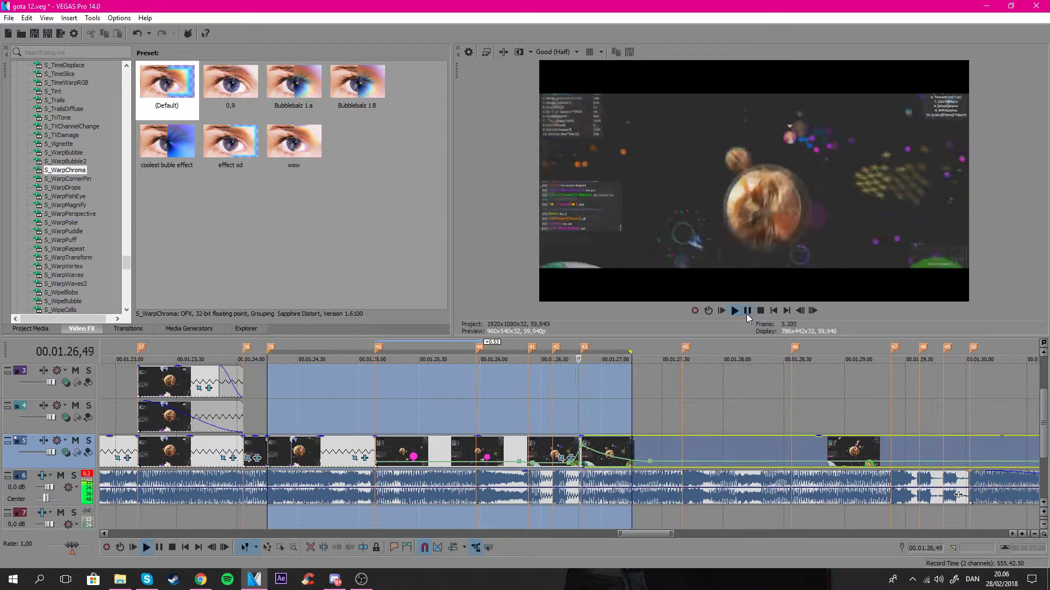
click(746, 314)
Replay the clip from marker 40 and return the cursor to that marker.
click(376, 416)
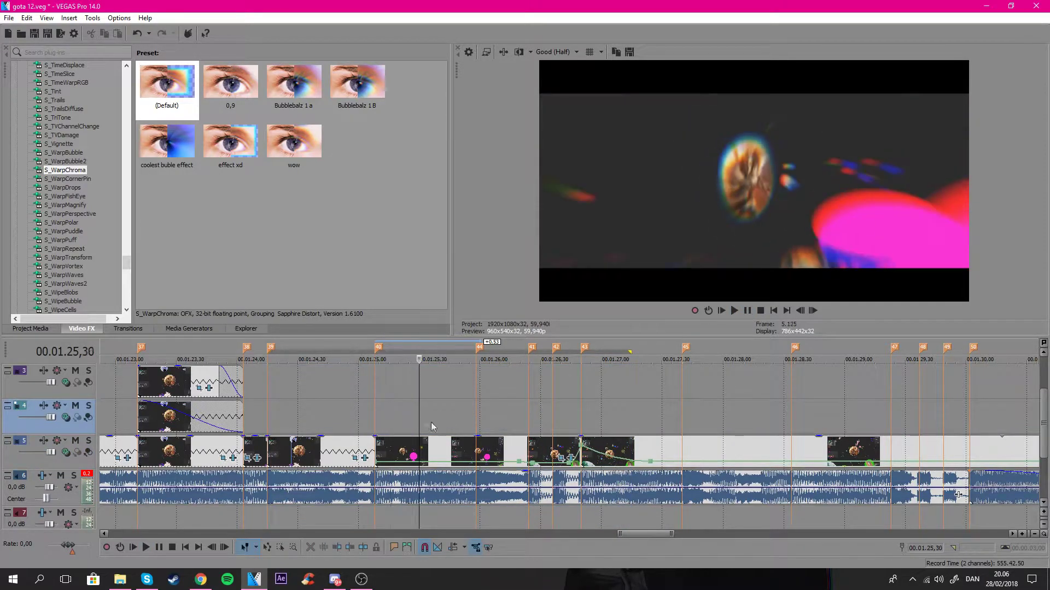
click(376, 421)
key(space)
key(Return)
mouse_move(534, 426)
mouse_down()
mouse_move(556, 422)
mouse_move(375, 420)
mouse_up()
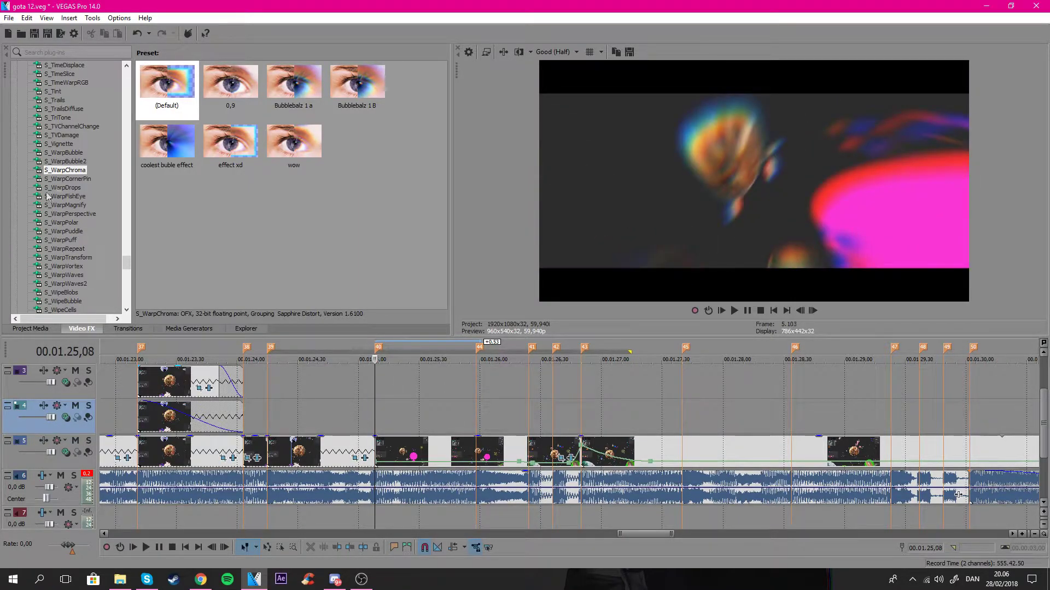
Apply the default S_Rays effect to the clip starting at marker 40, with Rays Length 0,333 and Rays Brightness 5,58.
scroll(75, 172, up, 12)
click(75, 178)
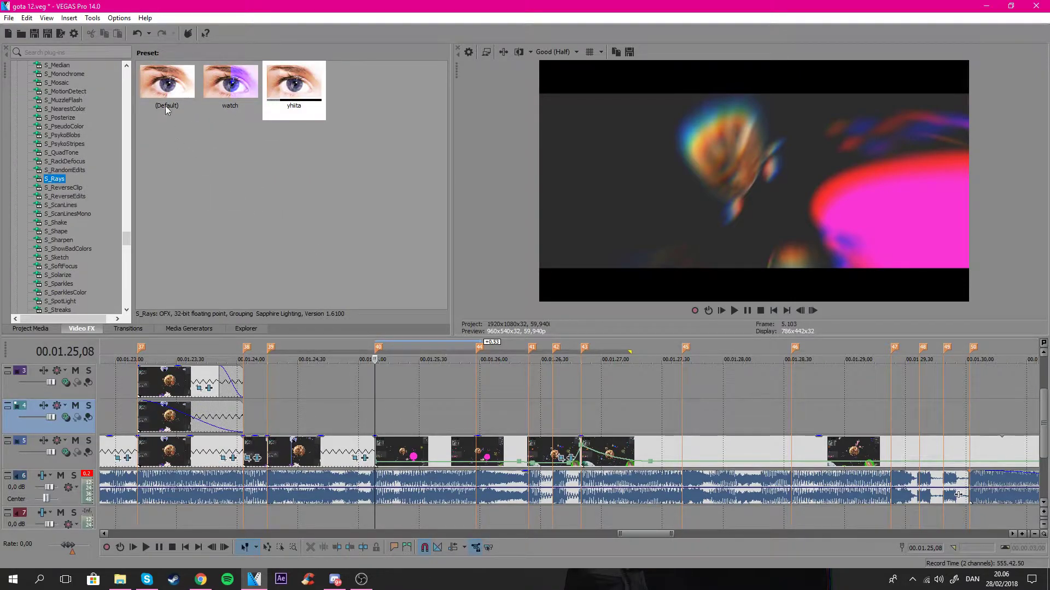
drag(167, 91, 424, 450)
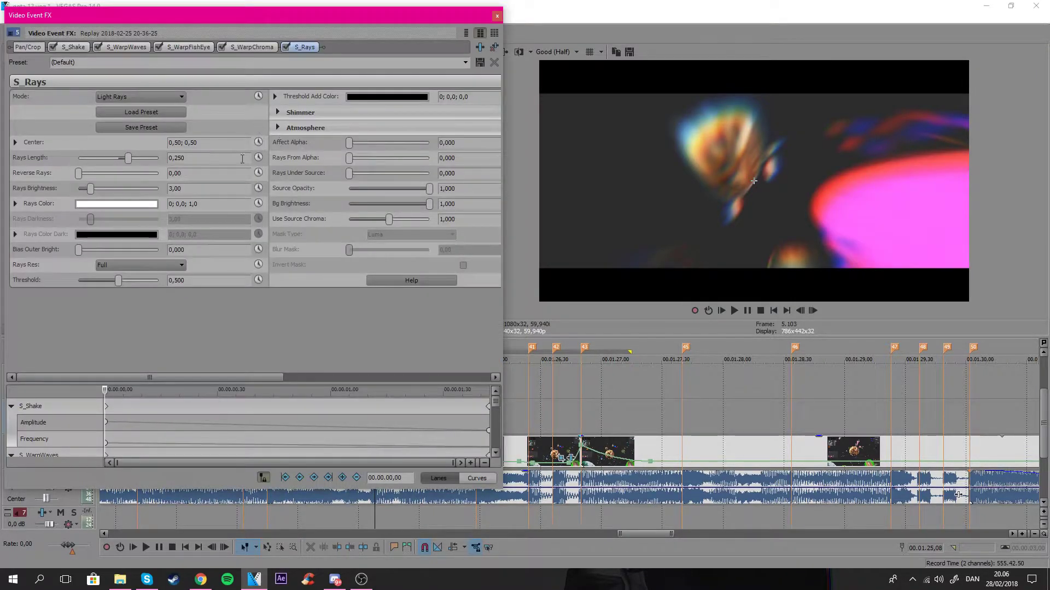
drag(132, 158, 104, 190)
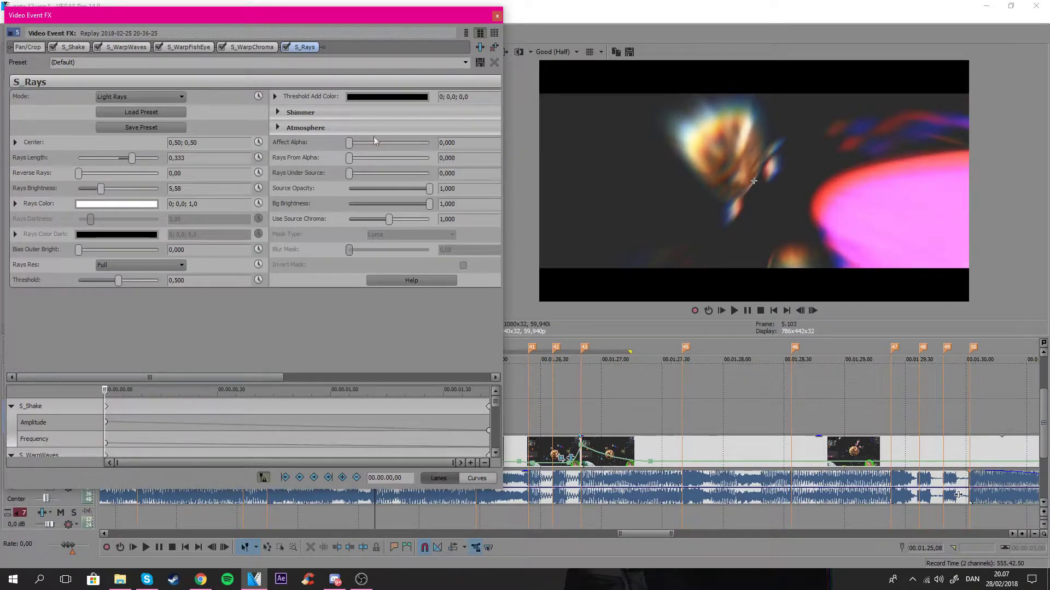
Change the S_Rays Rays Color to orange, with HSV values 41; 1,0; 0,99.
drag(349, 143, 398, 147)
click(141, 203)
mouse_move(153, 234)
mouse_down()
mouse_move(152, 280)
mouse_move(125, 235)
mouse_up()
click(124, 241)
drag(153, 280, 152, 284)
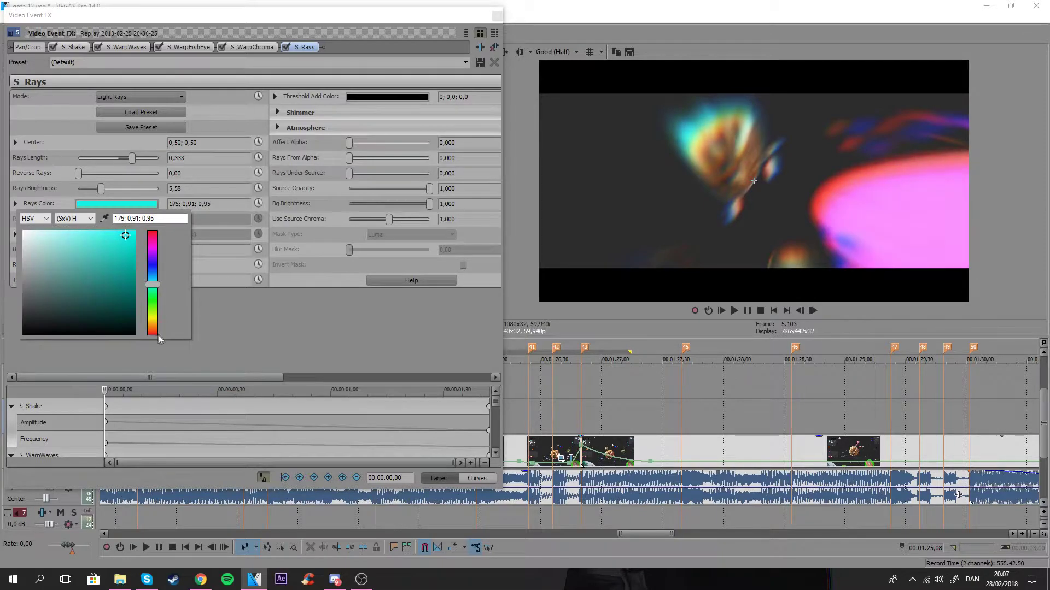
click(153, 328)
click(135, 231)
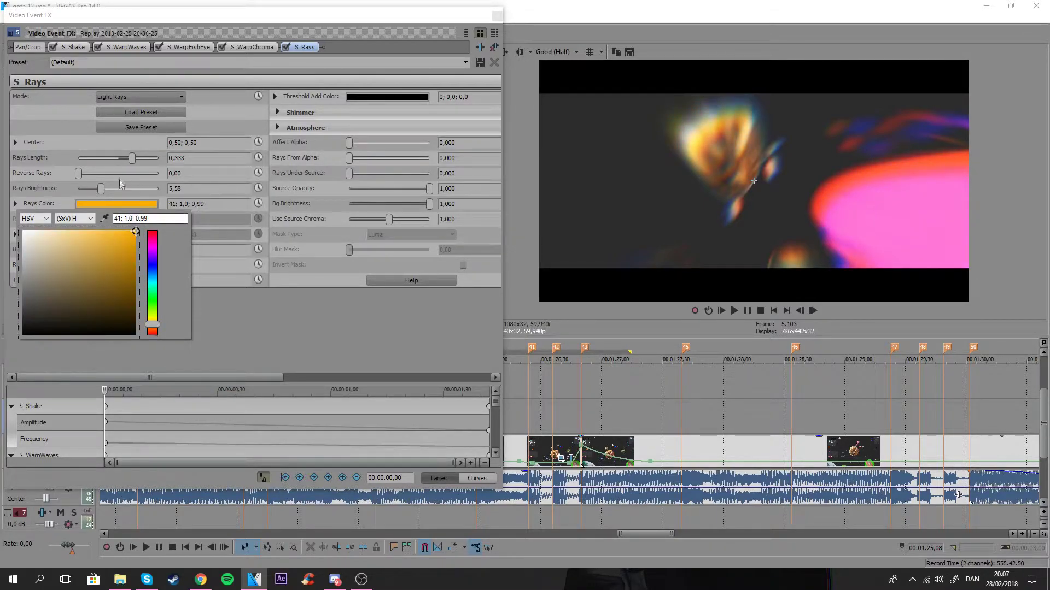
click(237, 317)
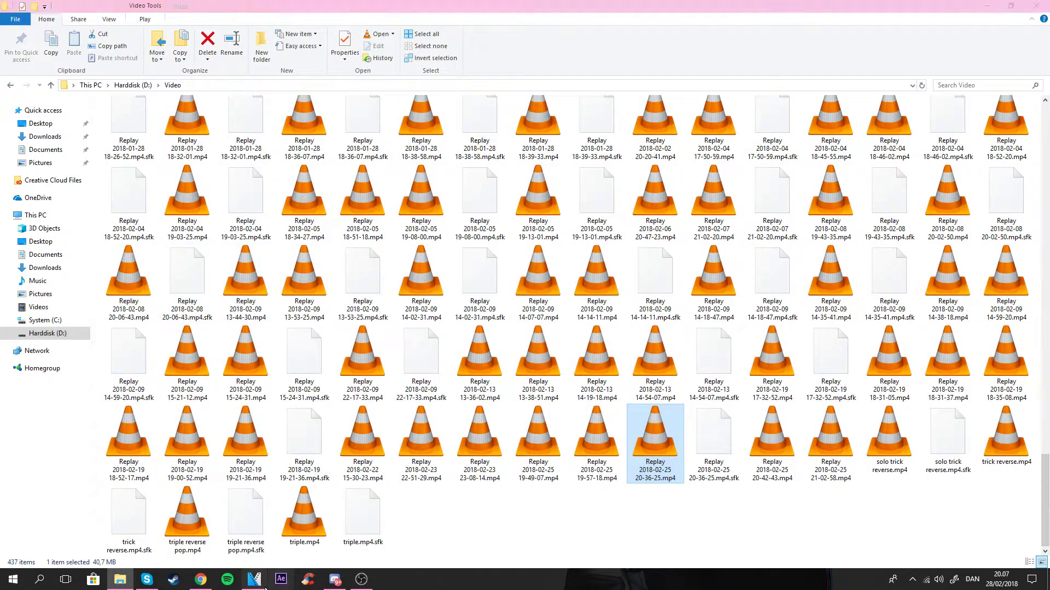
Return to VEGAS Pro, raise the S_Rays Rays Brightness to 13,61 and enable animation for Rays Length.
click(255, 580)
drag(109, 190, 134, 193)
click(258, 158)
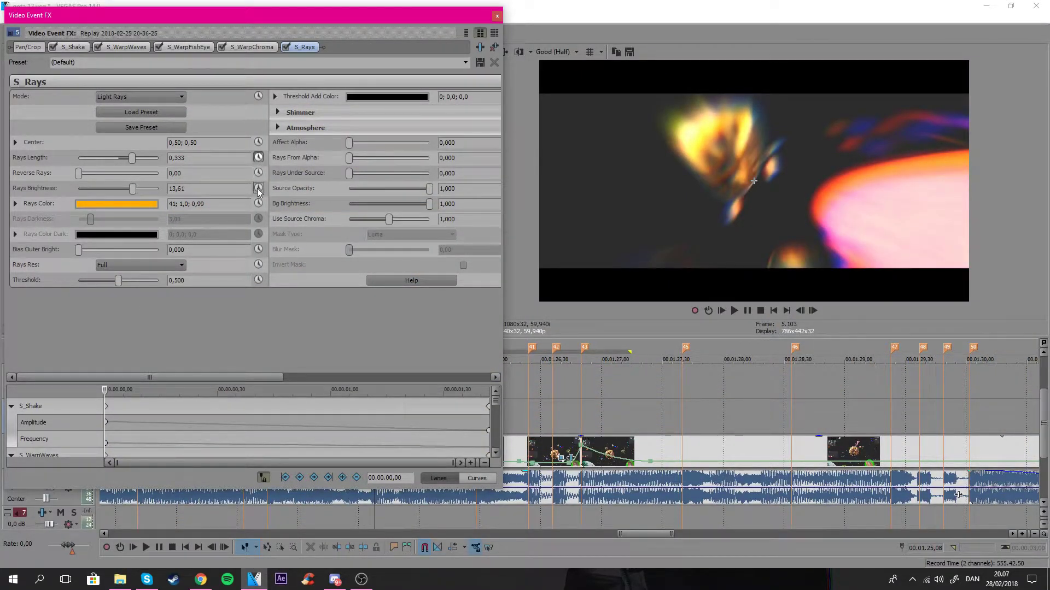
Keyframe the S_Rays Rays Length at the end of the clip, at marker 43.
drag(363, 19, 223, 16)
click(578, 439)
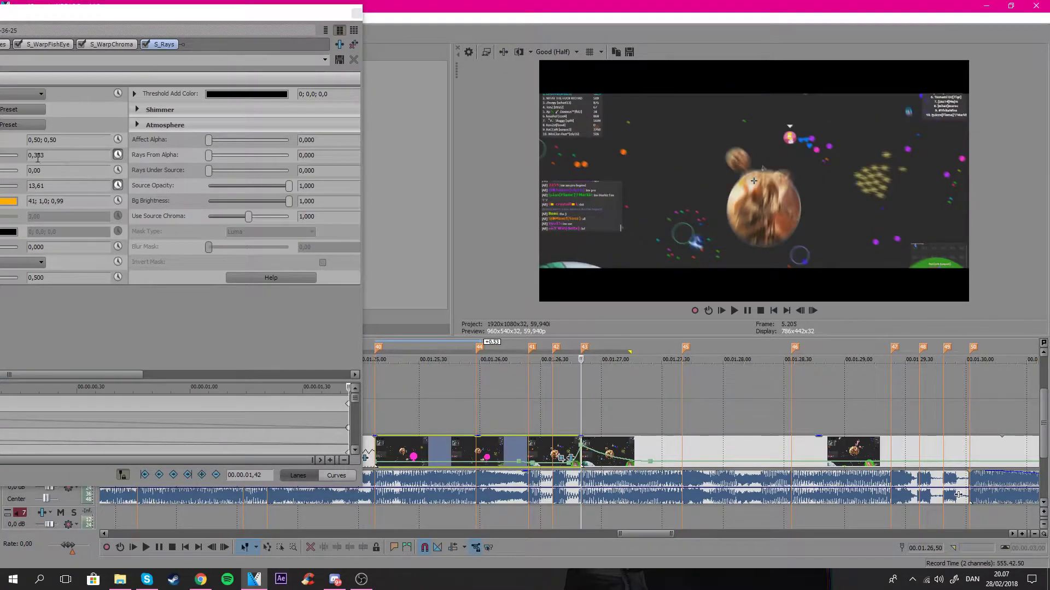
drag(46, 156, 10, 158)
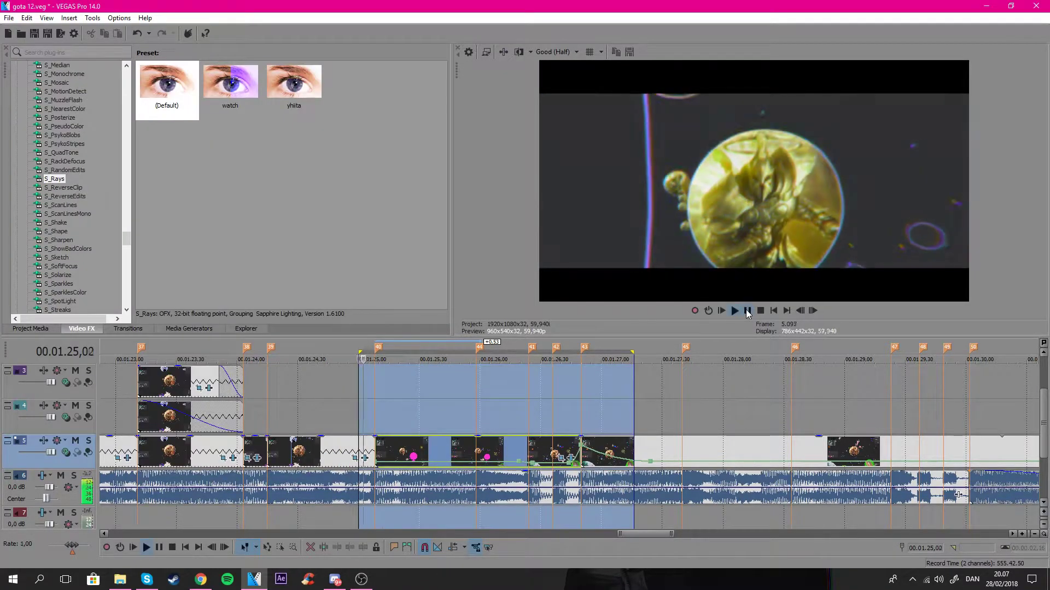
Play back the clip with the animated rays several times, starting just before and at marker 40.
click(746, 311)
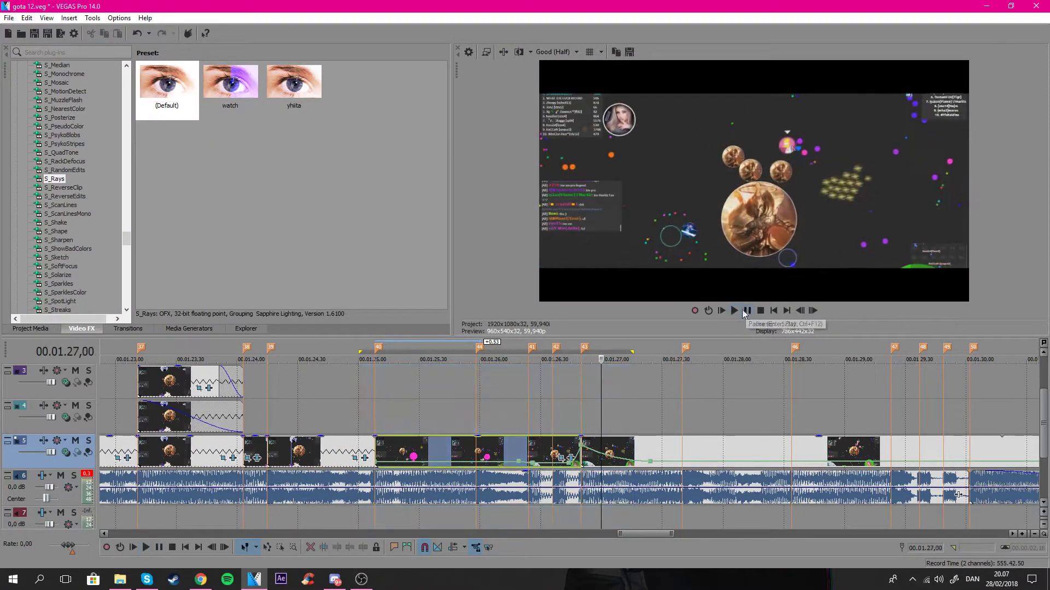
click(354, 394)
key(space)
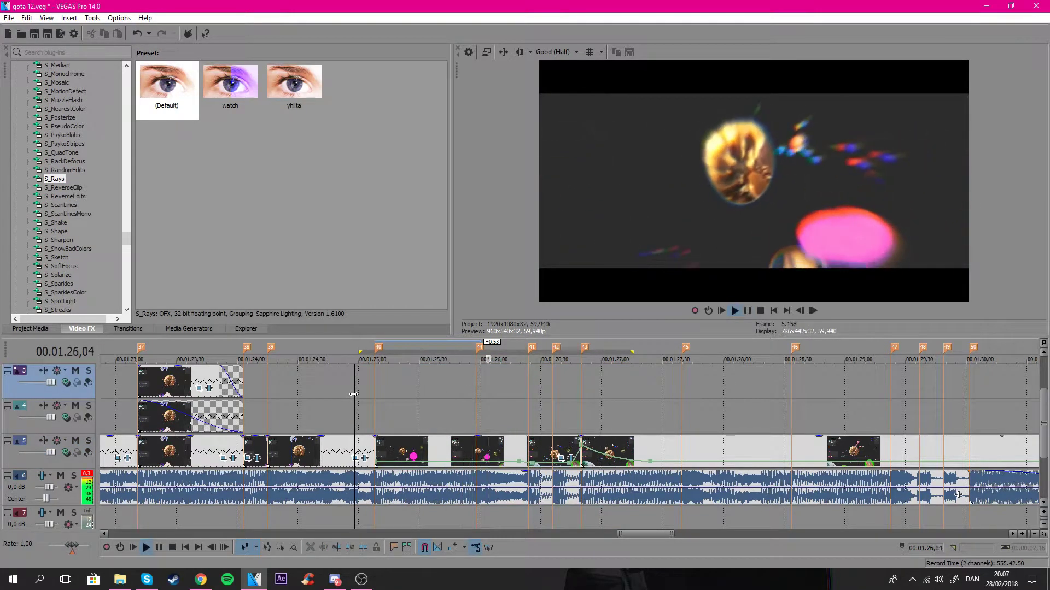
key(space)
click(382, 405)
key(space)
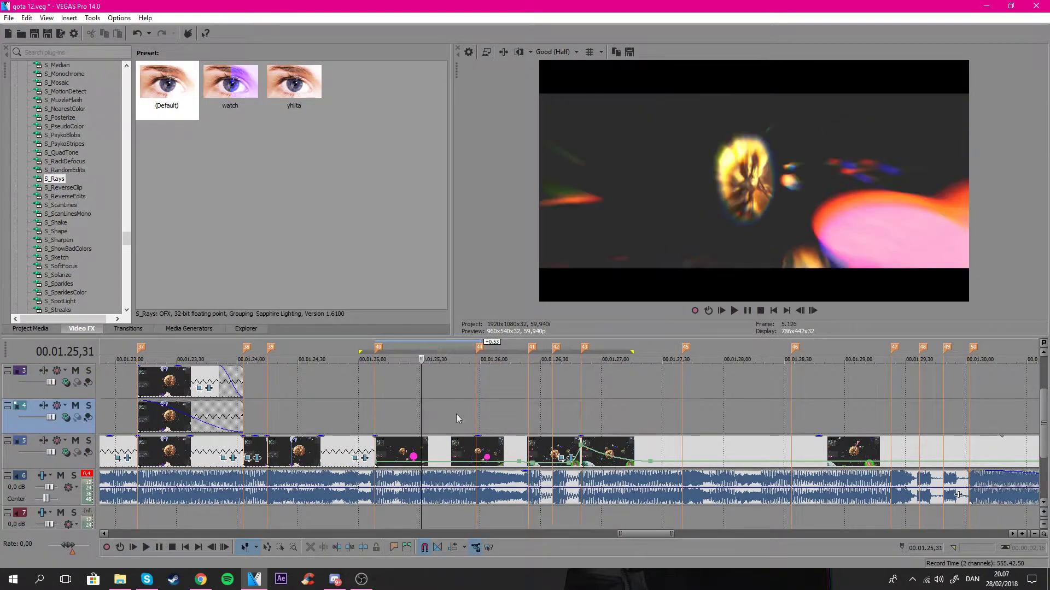
key(space)
Apply the S_Glint effect with the good light small preset to the clip starting at marker 40.
scroll(73, 179, up, 15)
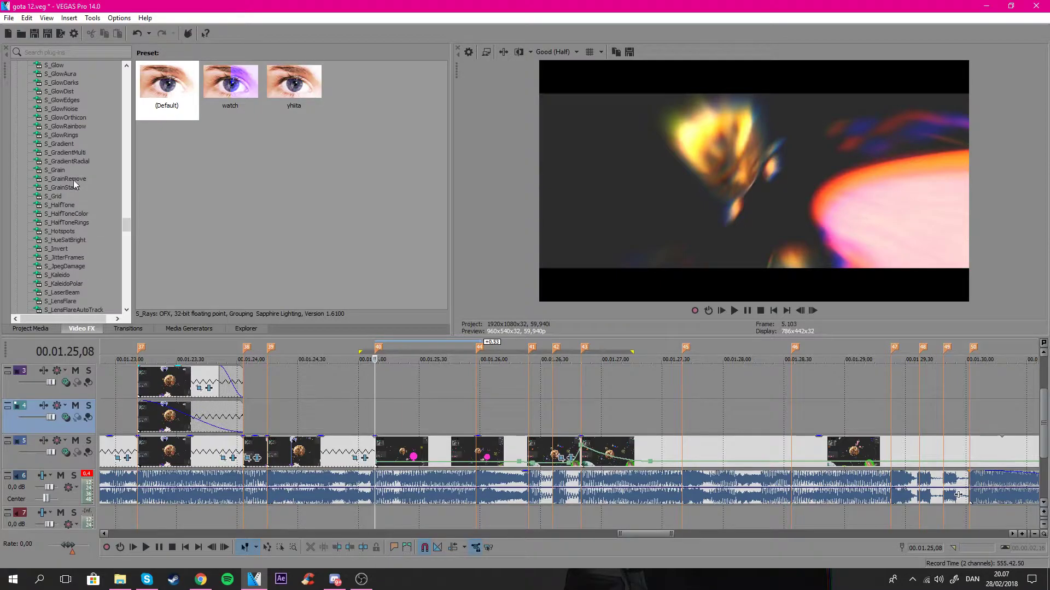
click(58, 100)
drag(293, 82, 398, 390)
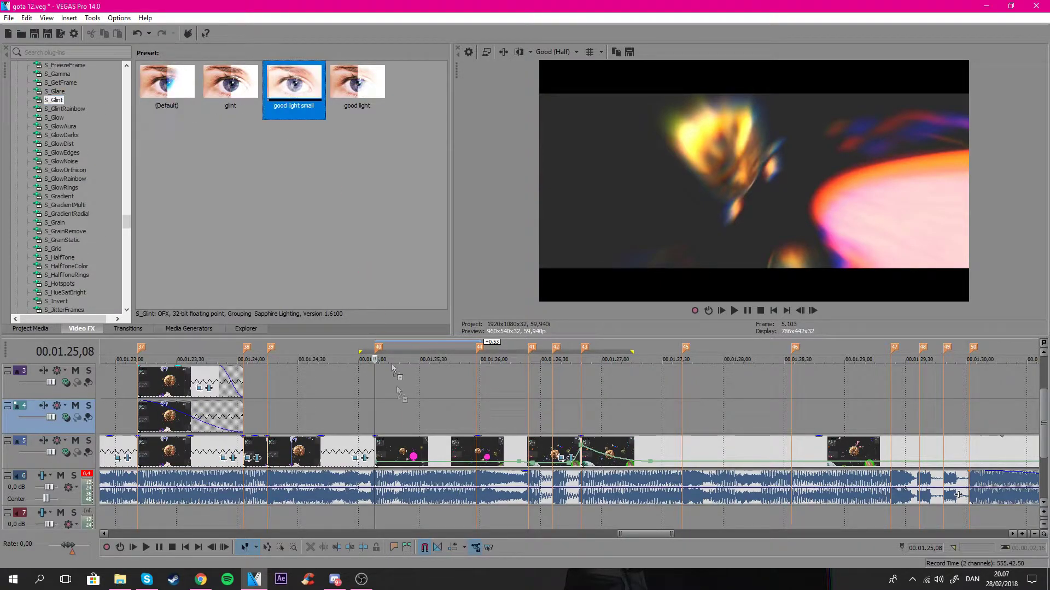
drag(421, 451, 421, 452)
click(354, 44)
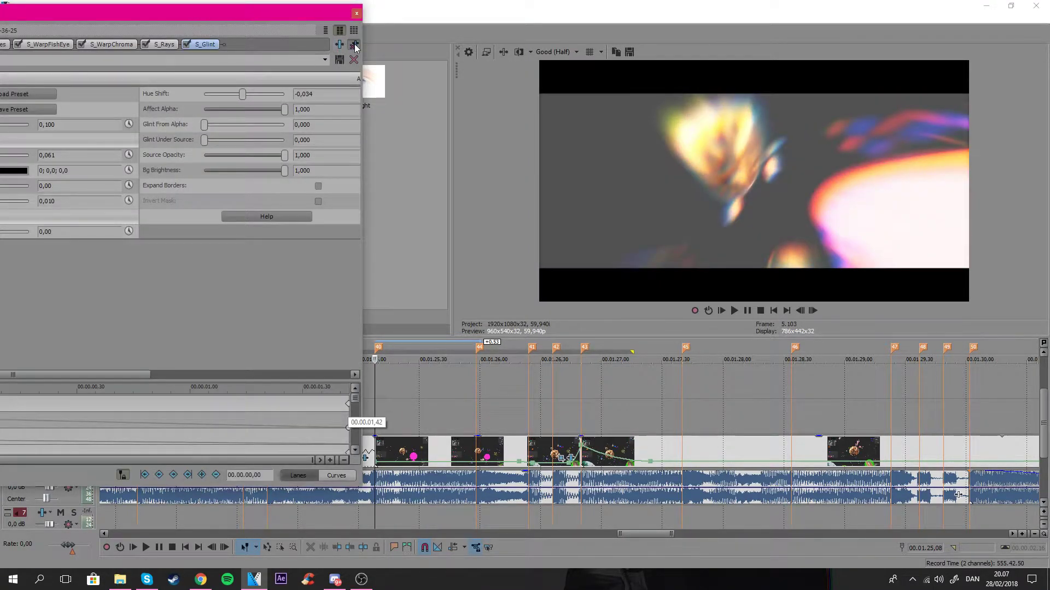
click(356, 13)
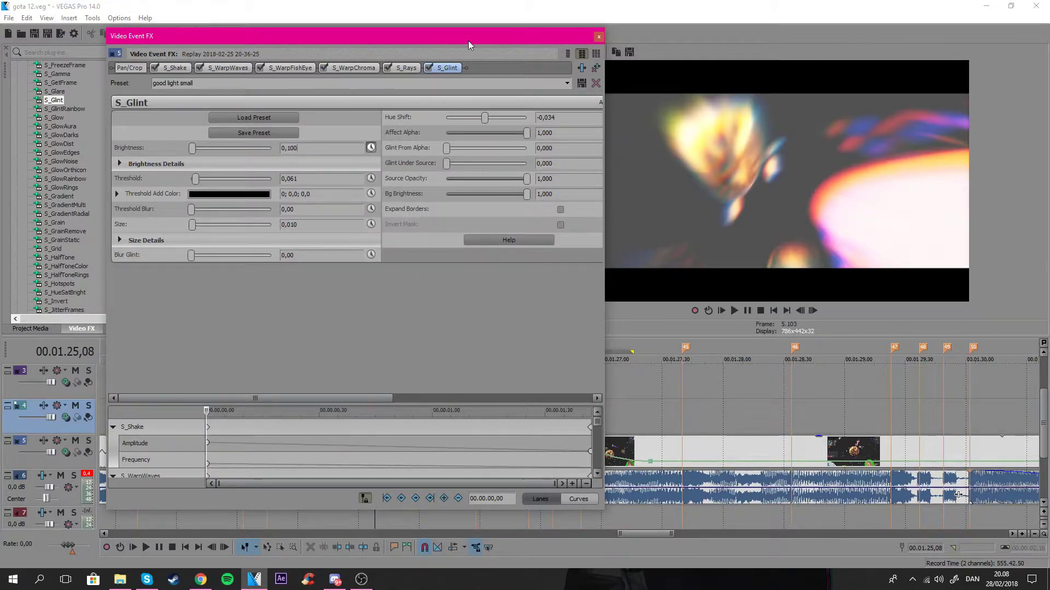
Enable animation for the S_Glint Brightness and add keyframes at markers 44, 41, 42 and 43, keeping the value at 0,100.
drag(430, 41, 230, 39)
click(476, 455)
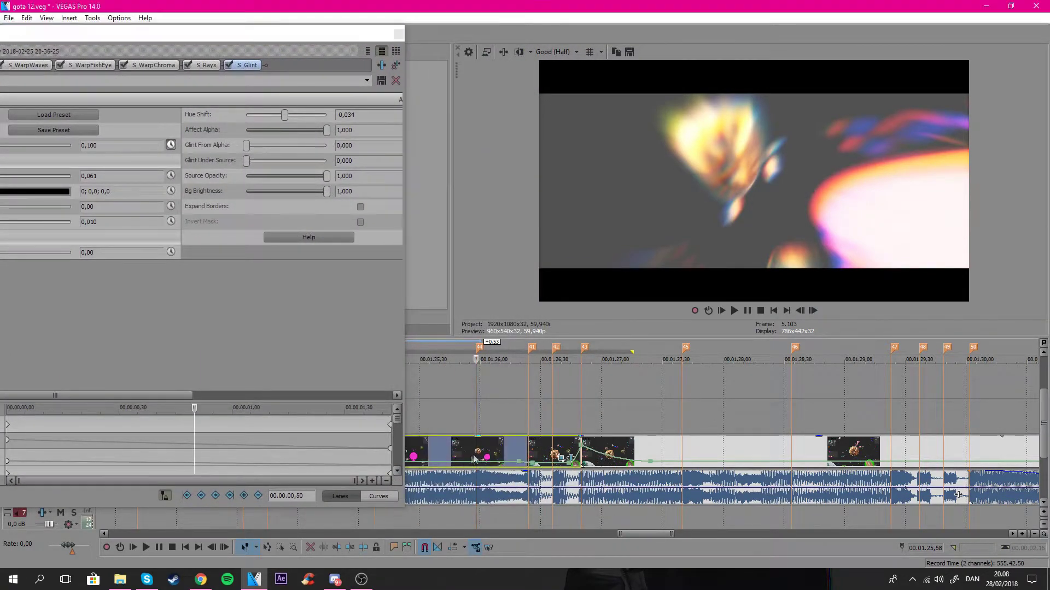
click(244, 496)
click(528, 444)
click(243, 496)
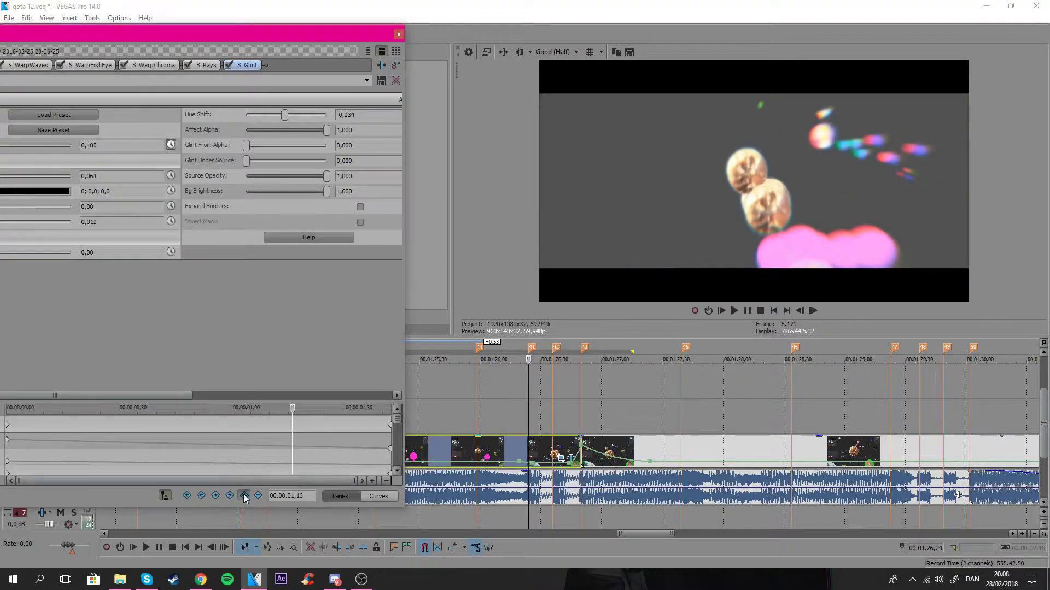
click(552, 448)
click(245, 496)
click(244, 495)
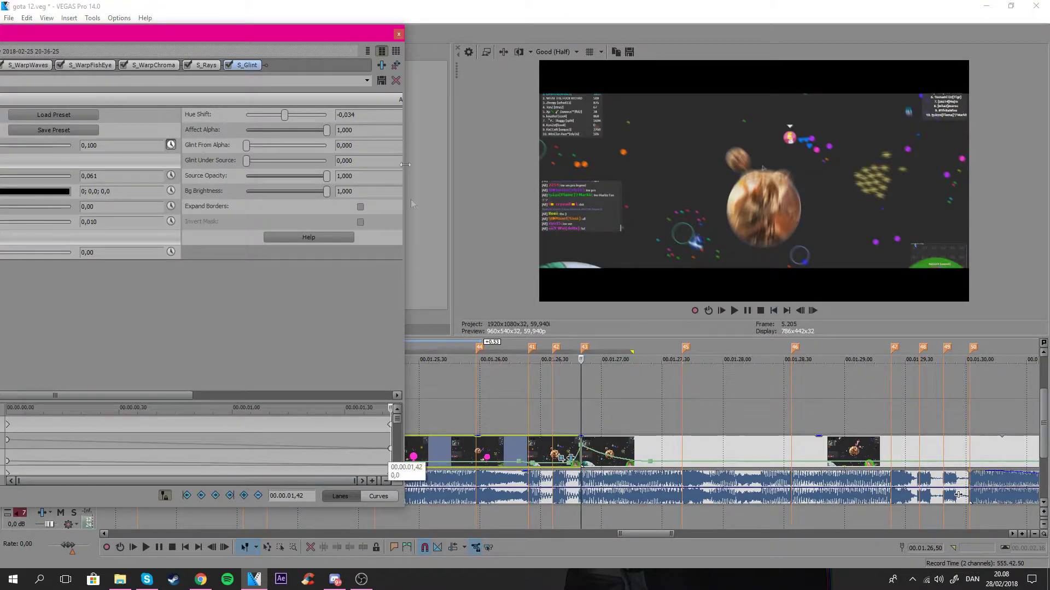
Keyframe the S_Glint Brightness to 0 a few frames before marker 44.
drag(333, 37, 282, 33)
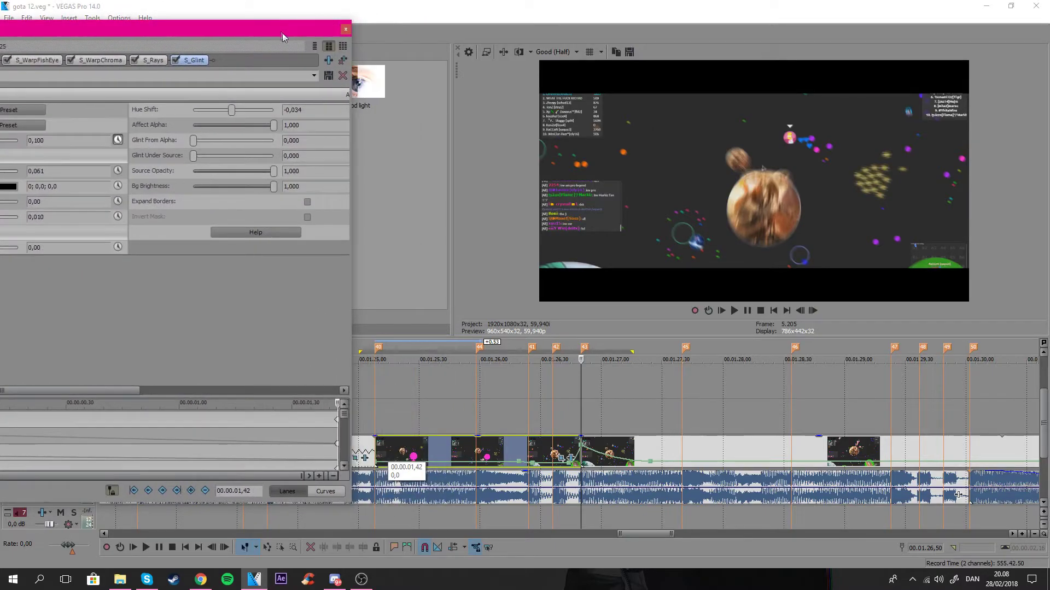
click(473, 450)
drag(207, 28, 398, 25)
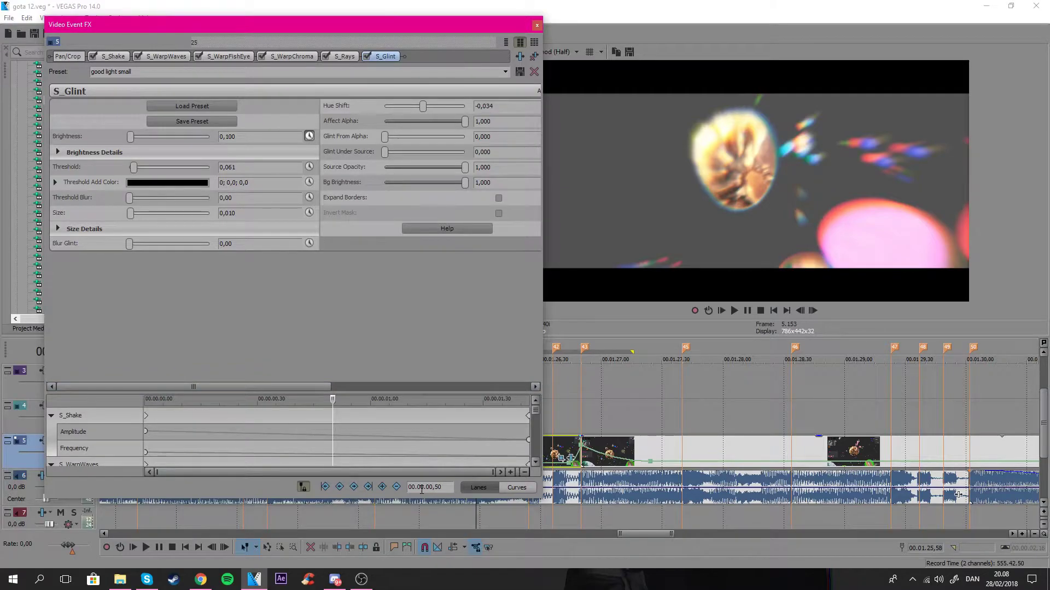
drag(460, 28, 287, 13)
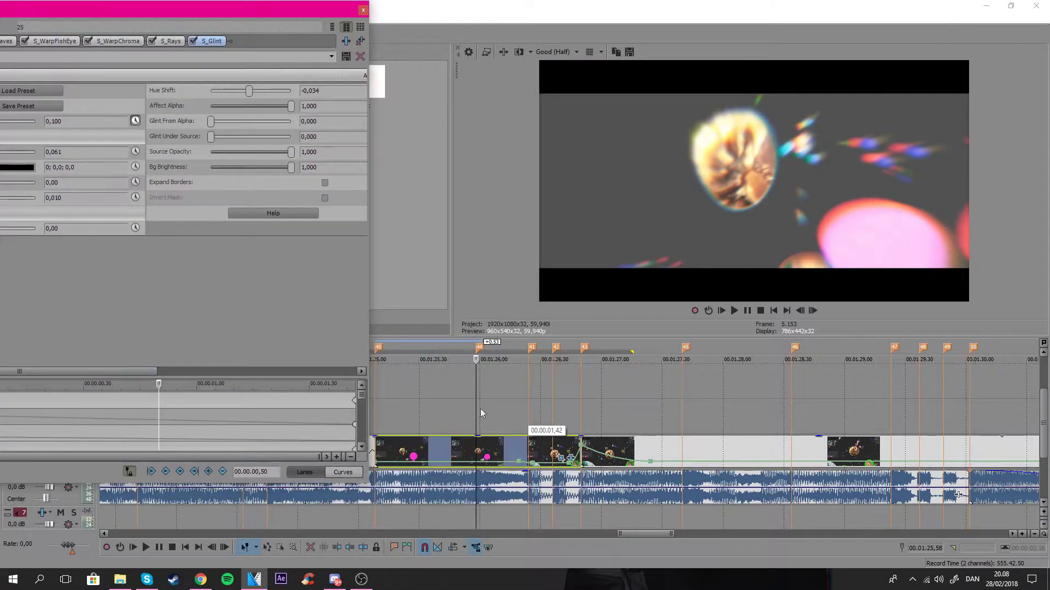
click(470, 444)
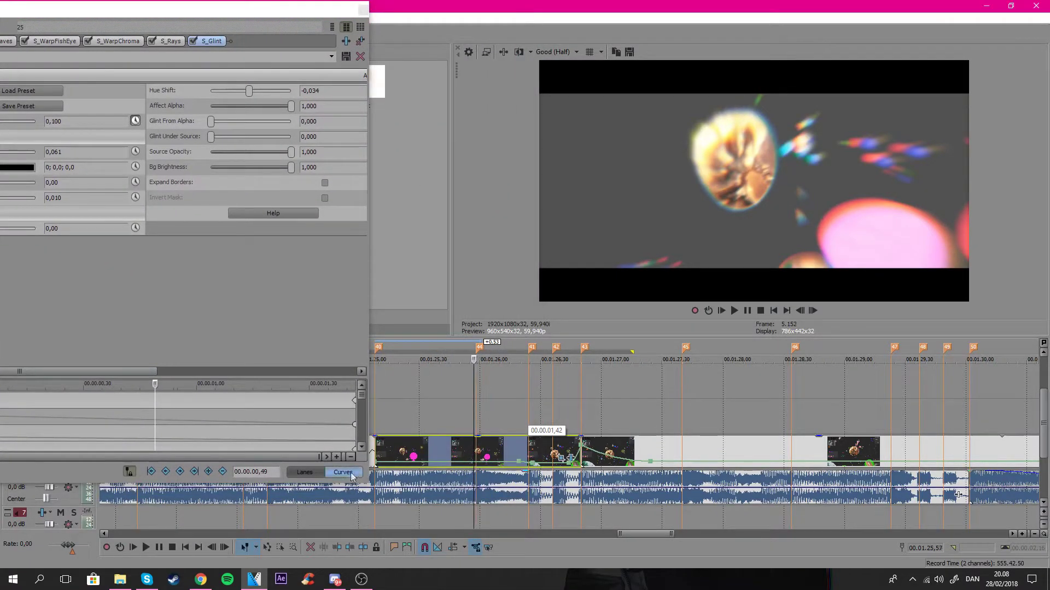
click(212, 473)
text(0)
key(Return)
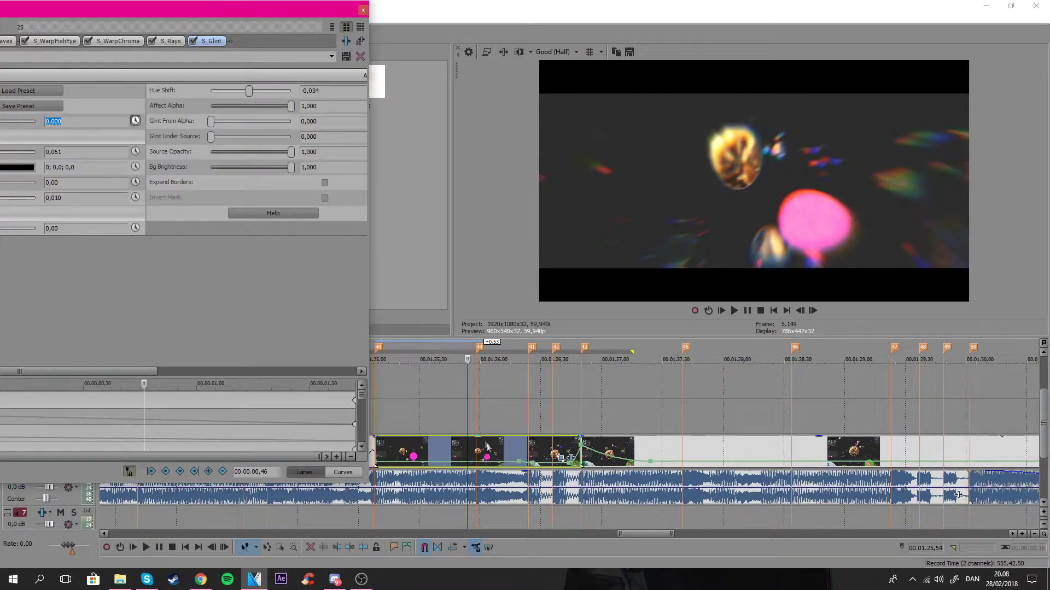
Keyframe the S_Glint Brightness to 0 four frames before marker 41.
click(528, 450)
key(Left)
key(Left)
key(Left)
key(Left)
click(53, 121)
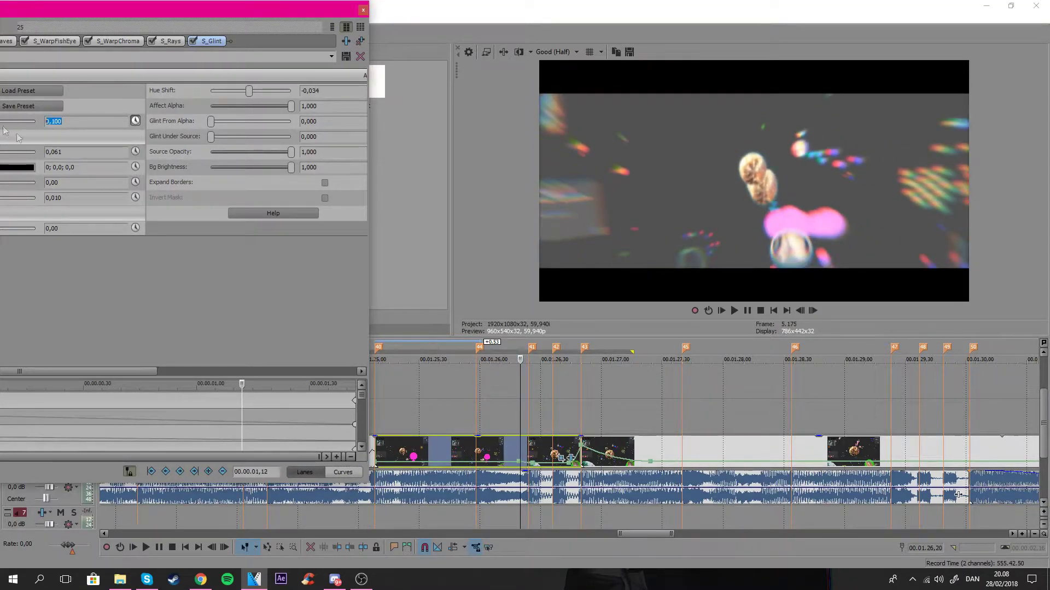
text(0)
key(Return)
Keyframe the S_Glint Brightness to 0 a few frames before marker 42, and open the value at marker 43 for editing.
click(550, 443)
key(Left)
key(Left)
key(Left)
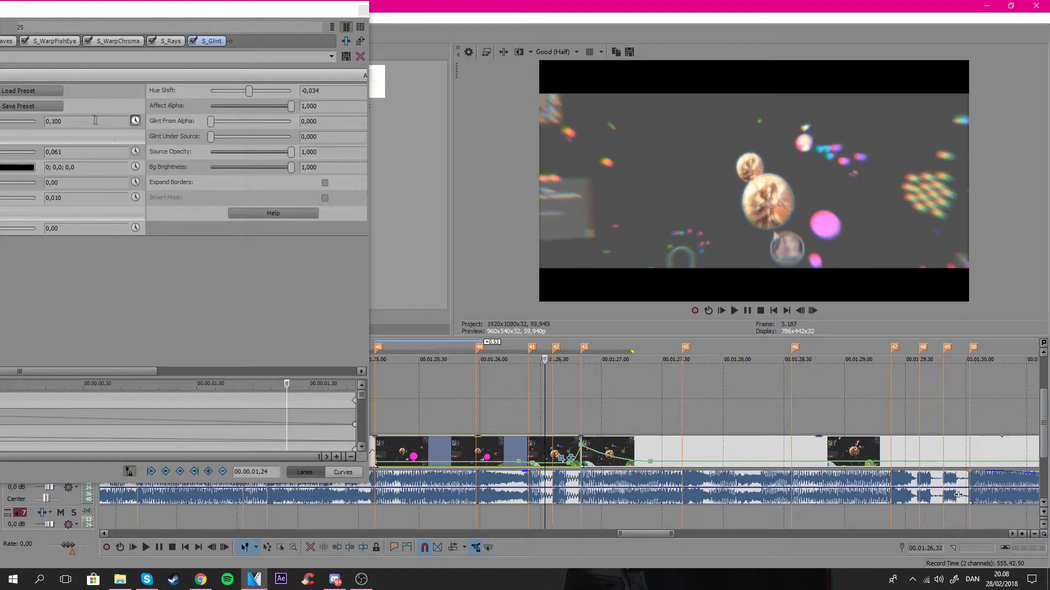
click(94, 121)
text(0)
key(Return)
click(581, 444)
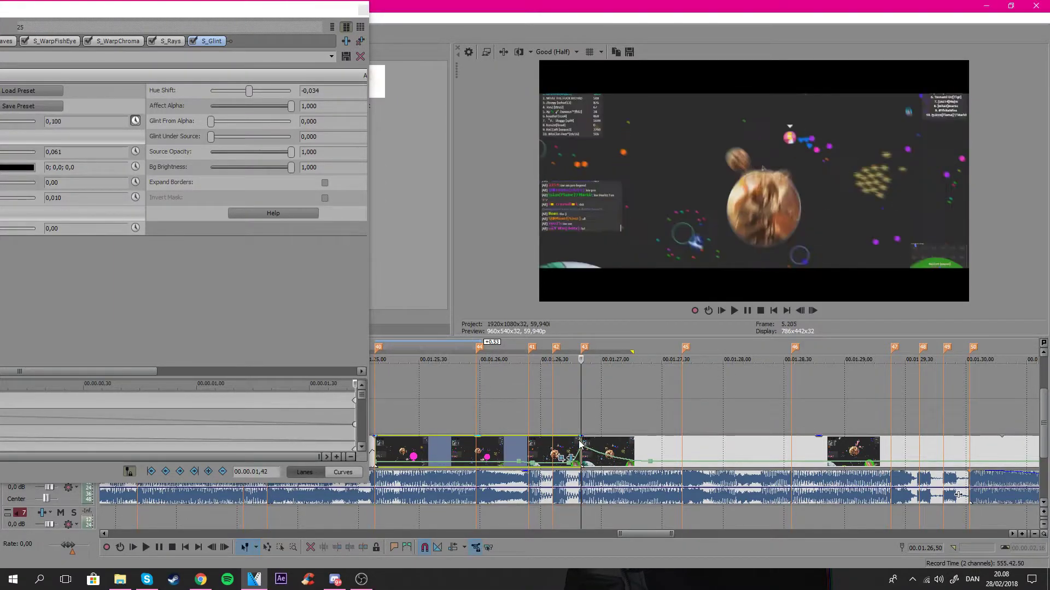
click(52, 121)
Close the effect settings and play back the clip to check the glint flashes on the beats.
click(397, 414)
key(space)
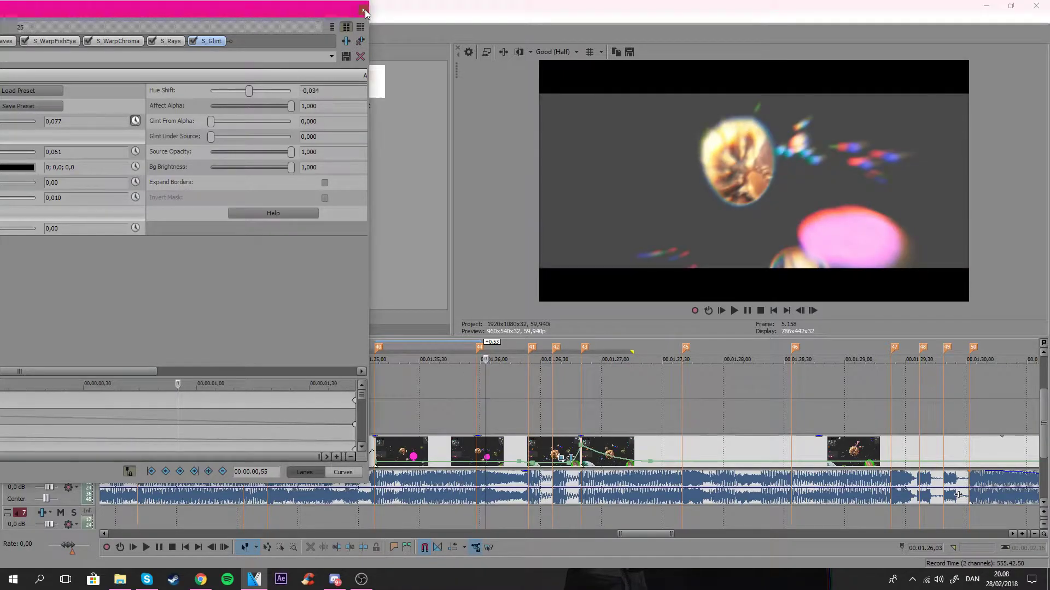
click(363, 10)
click(742, 313)
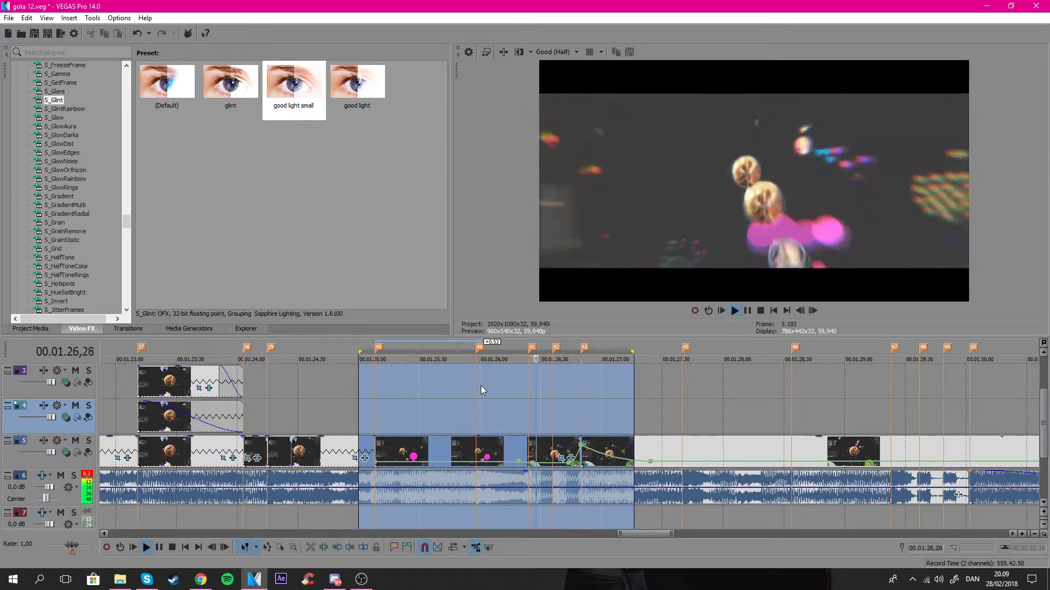
click(481, 407)
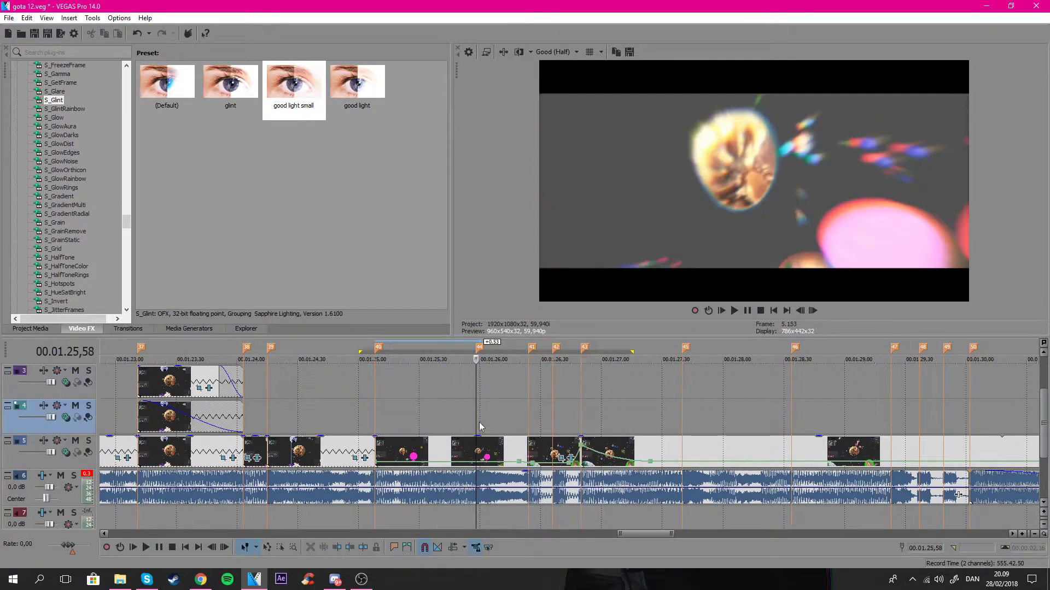
Browse the effect list for another effect for the clip, viewing the presets of S_Glow, S_GlowEdges, S_GlowRainbow and Pinch/Punch.
click(413, 448)
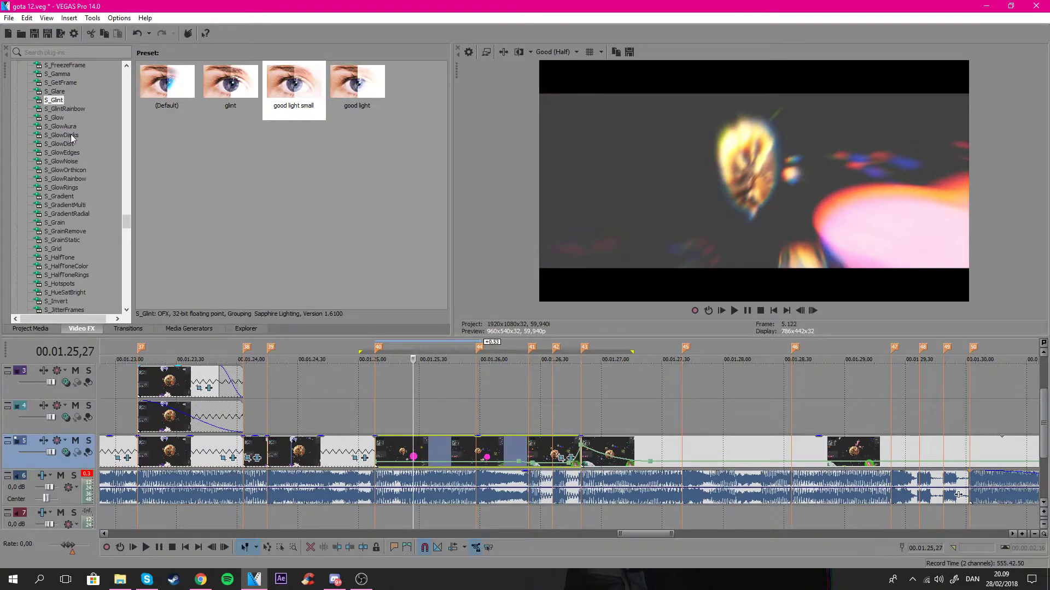
click(59, 118)
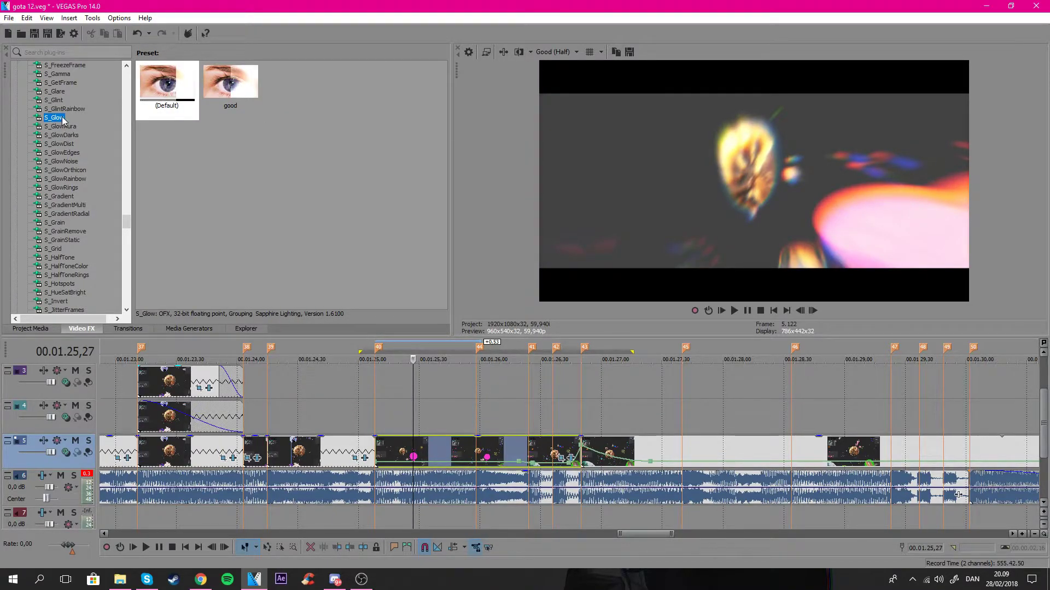
click(66, 145)
click(60, 153)
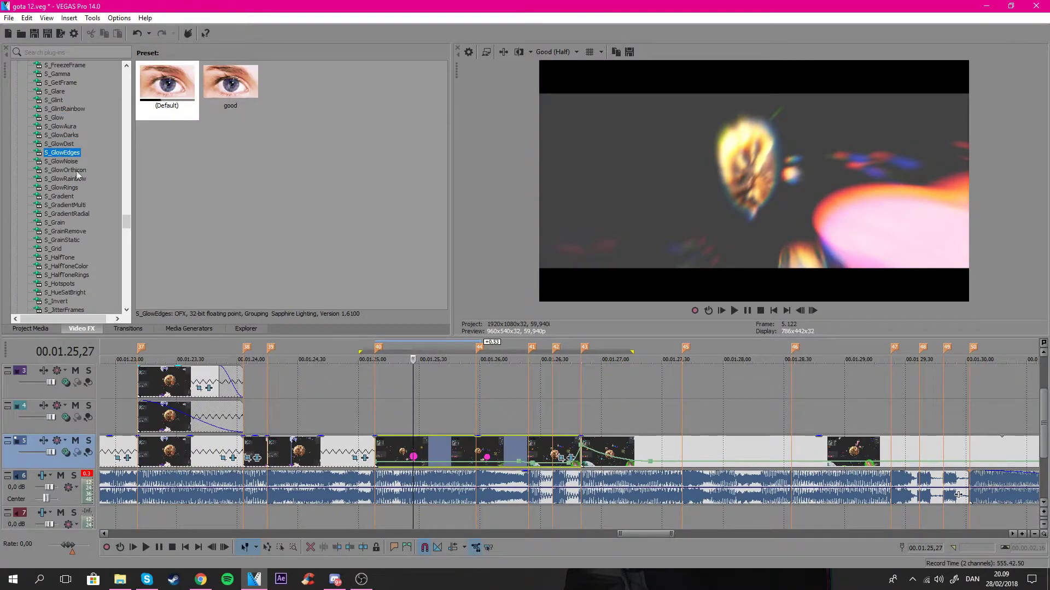
click(72, 179)
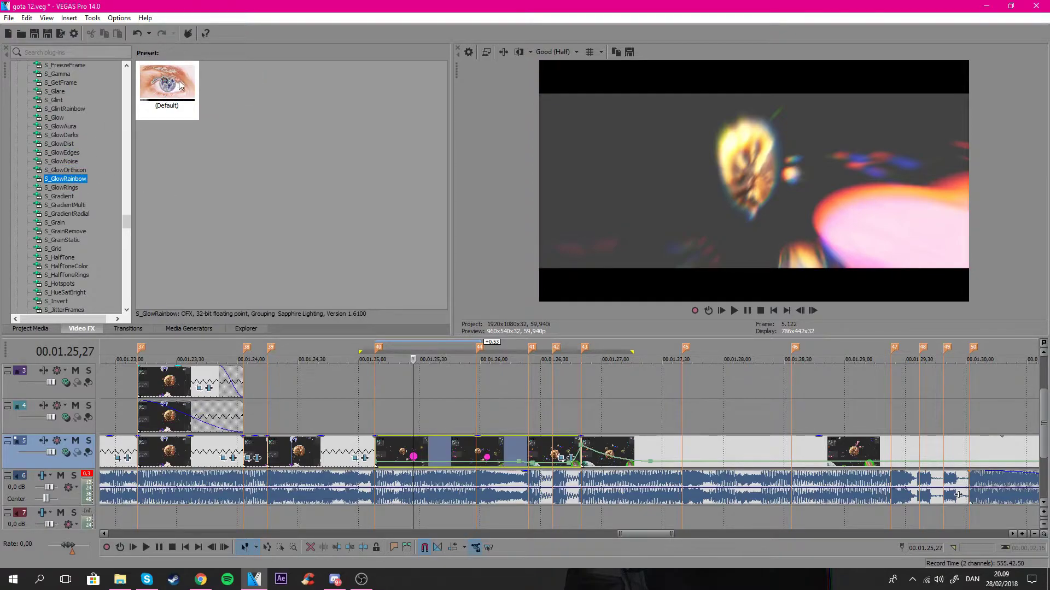
click(385, 446)
click(389, 446)
scroll(97, 219, up, 2)
scroll(85, 240, up, 5)
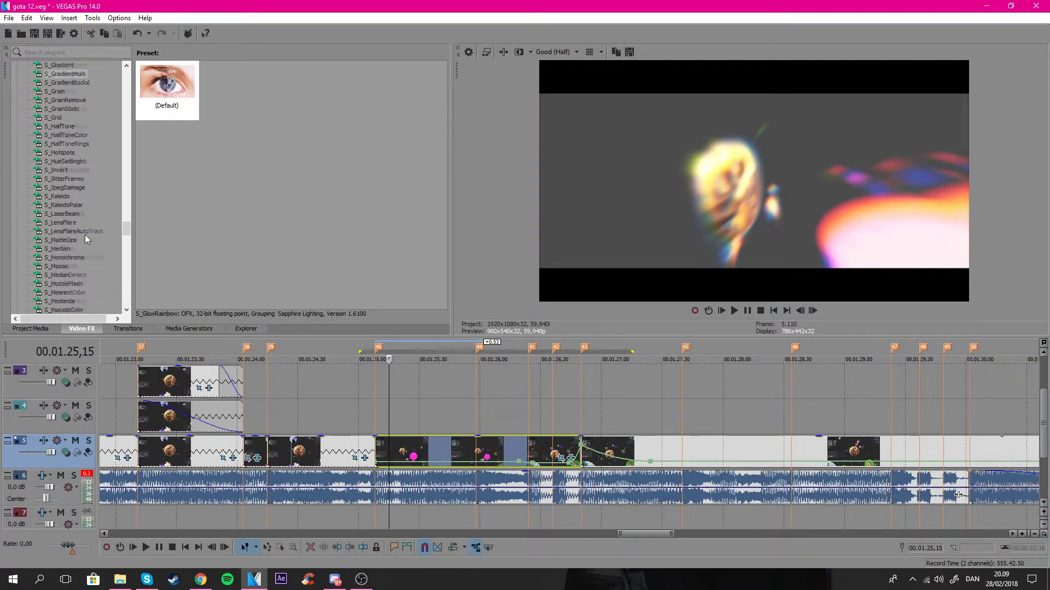
scroll(84, 248, up, 10)
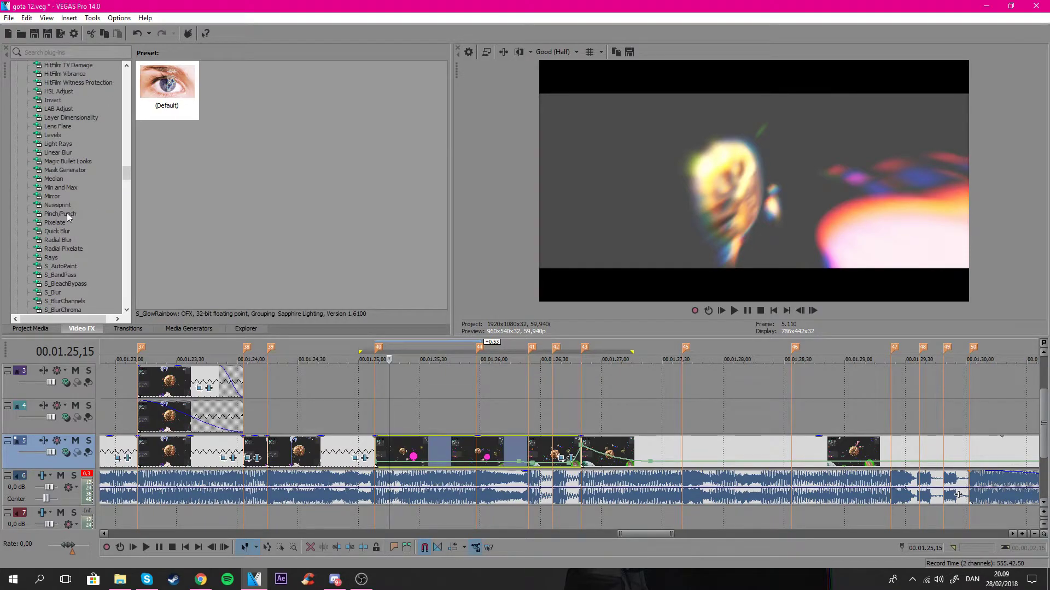
scroll(64, 217, down, 4)
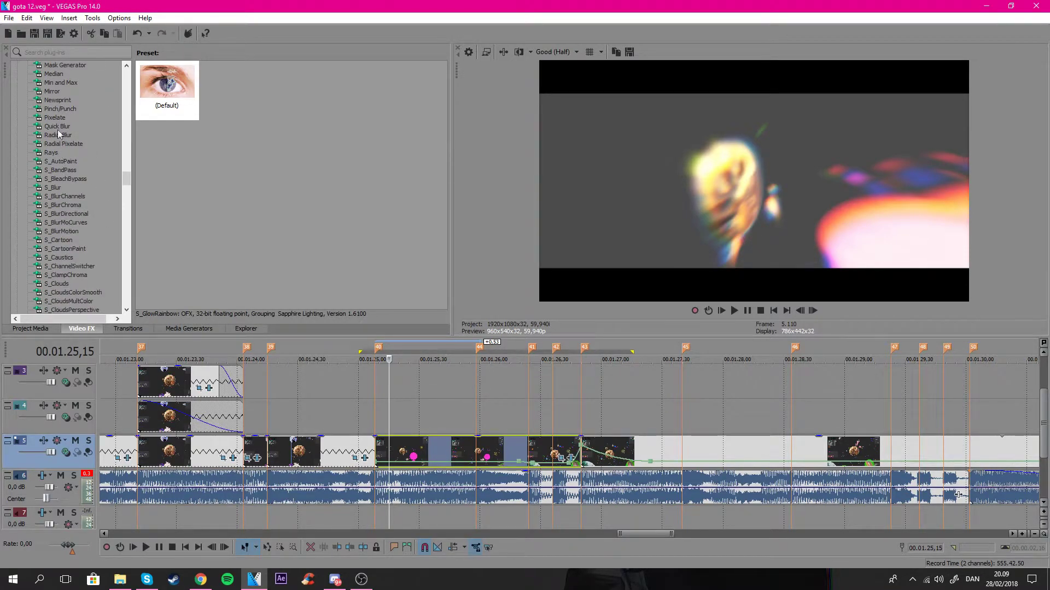
click(60, 108)
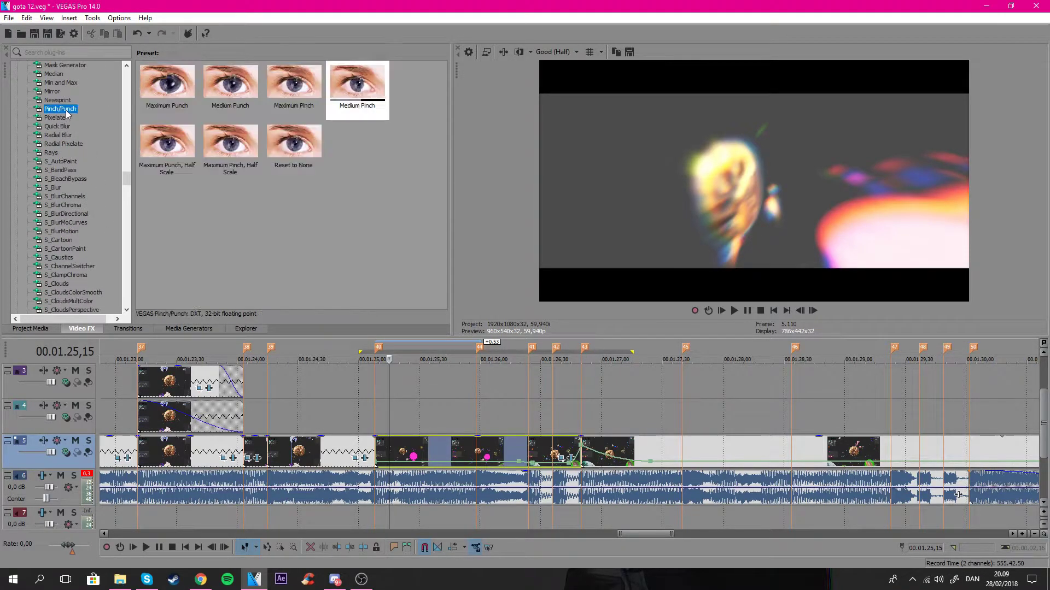
Apply the default S_BlurMotion to the clip at marker 40 and keyframe its To Z Dist to 1 at 00.00.01,05.
click(62, 230)
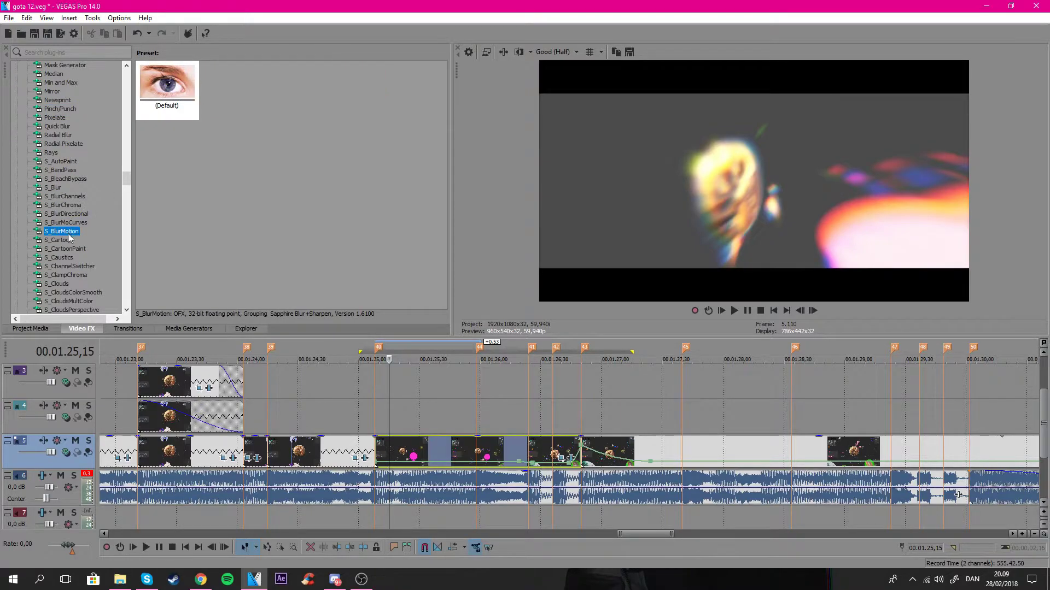
drag(167, 82, 409, 446)
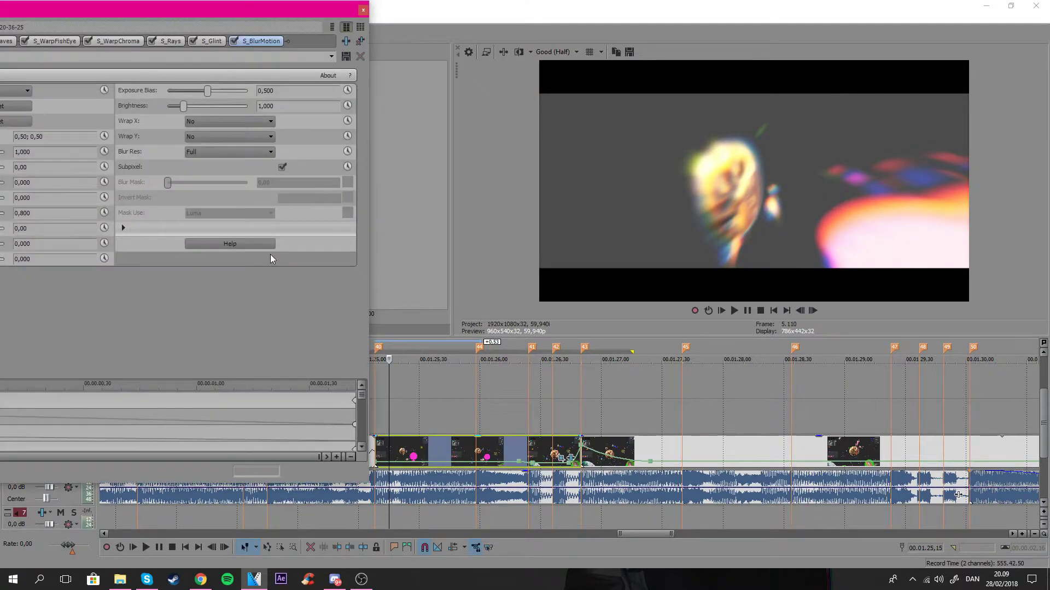
drag(279, 11, 386, 35)
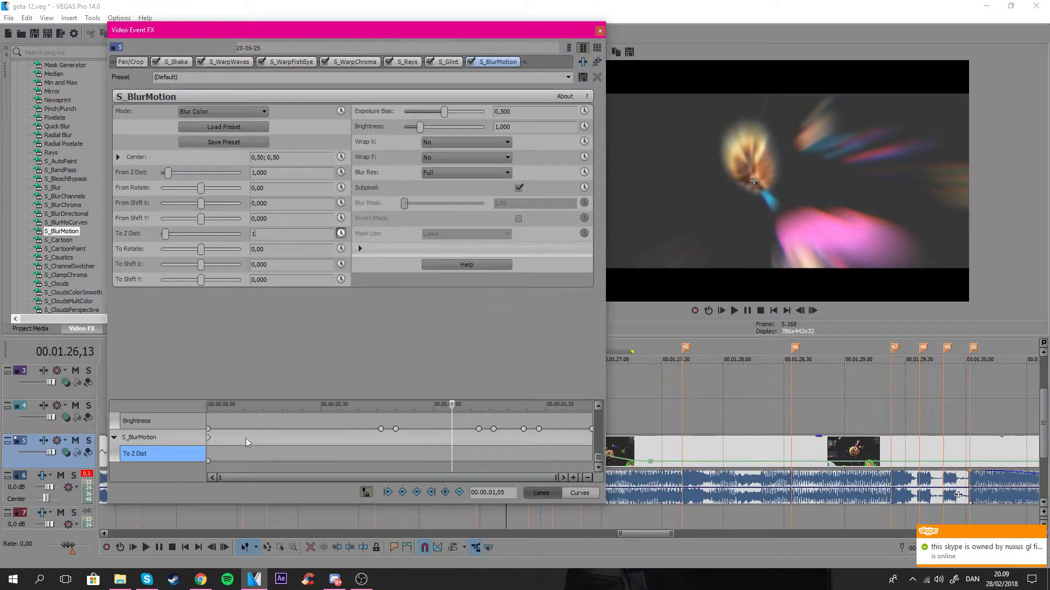
Set the starting S_BlurMotion To Z Dist keyframe to 0,639 with a Fast Fade, and preview the motion blur on the clip.
click(208, 461)
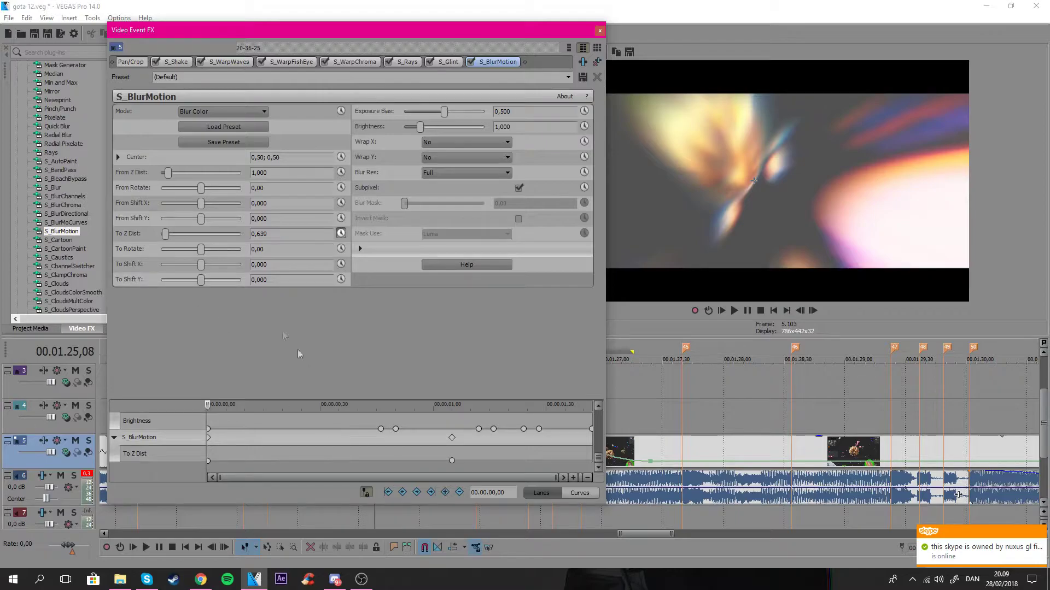
right_click(209, 461)
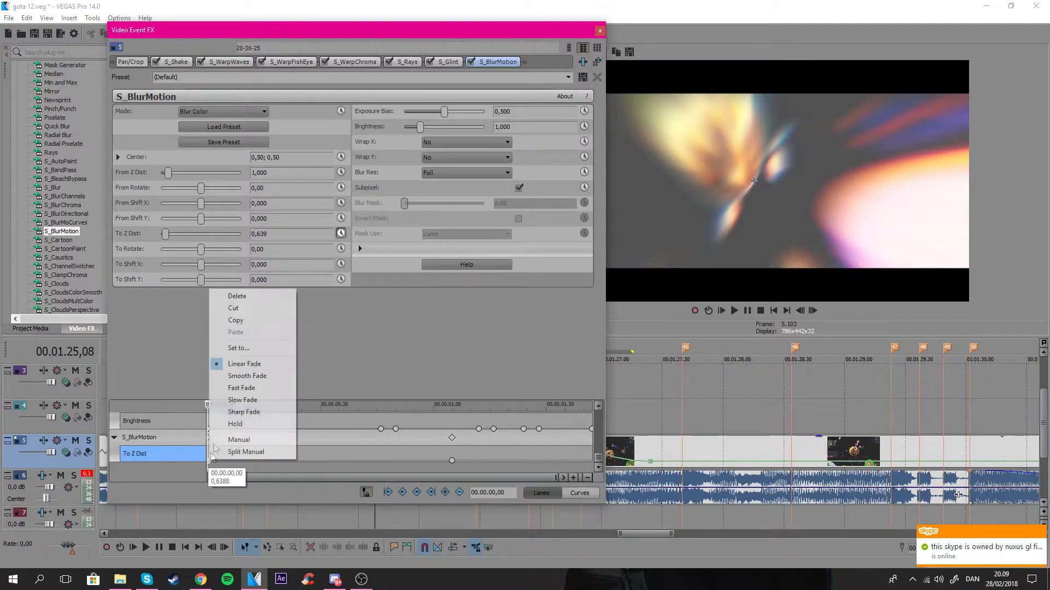
click(246, 388)
click(370, 452)
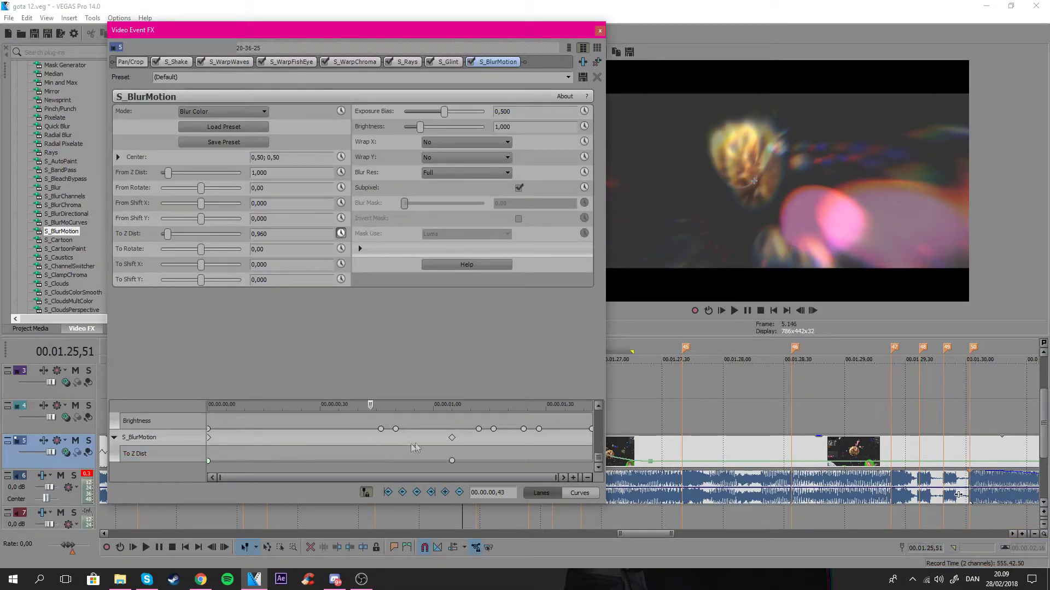
click(600, 31)
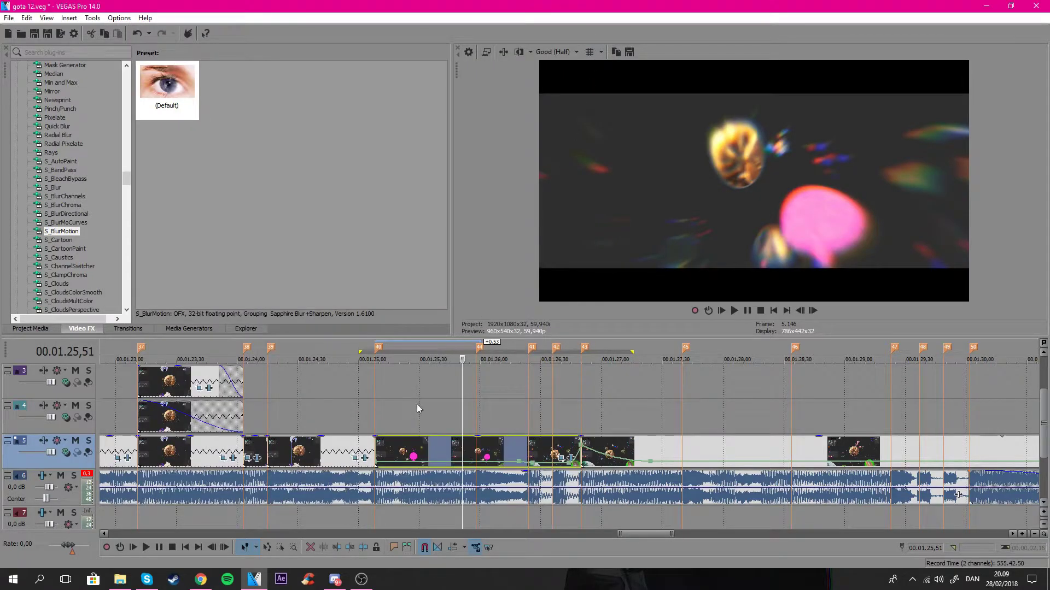
click(406, 407)
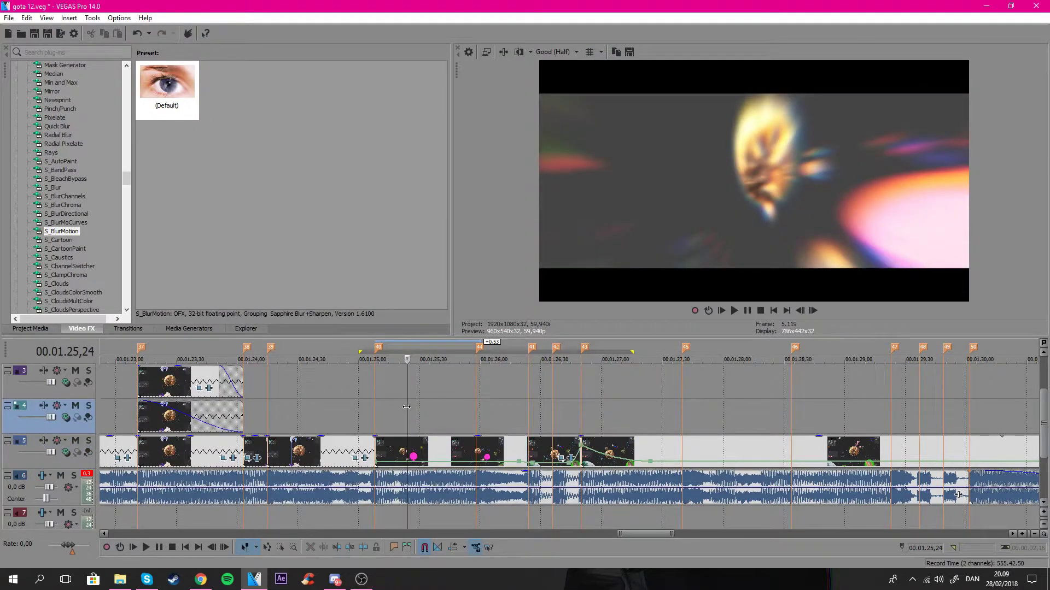
click(404, 448)
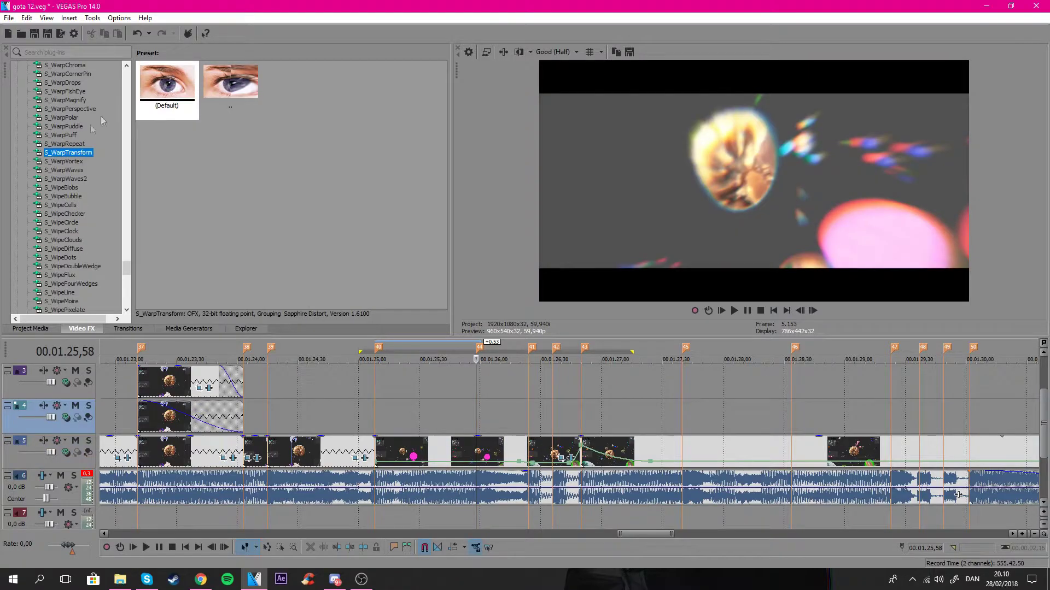
Apply the default S_WarpTransform to the clip starting at marker 40 and set Wrap X and Wrap Y to Reflect.
click(70, 179)
drag(169, 82, 461, 448)
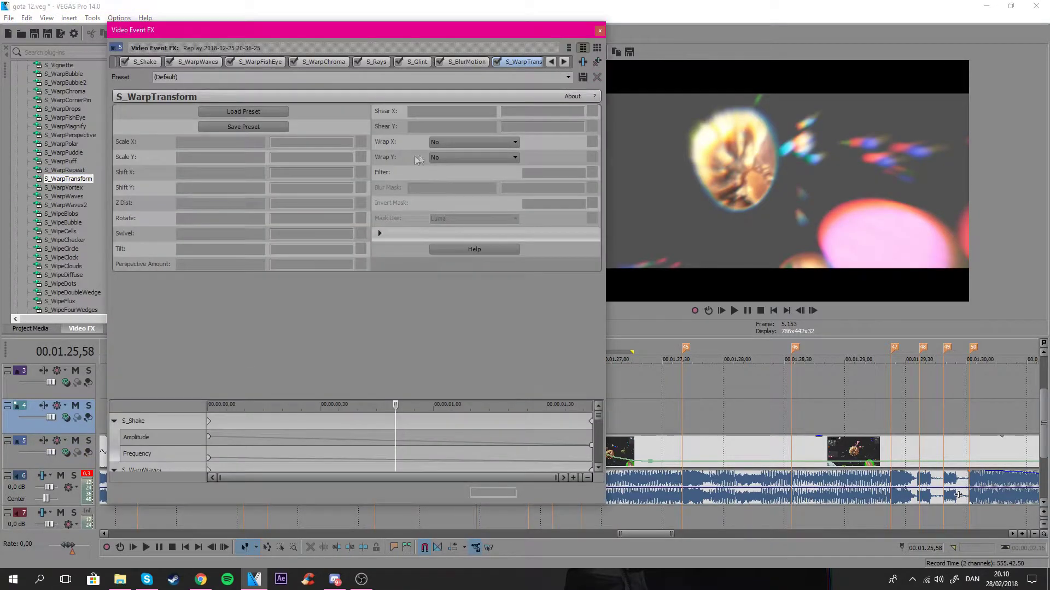
click(454, 142)
click(455, 167)
click(459, 157)
click(446, 181)
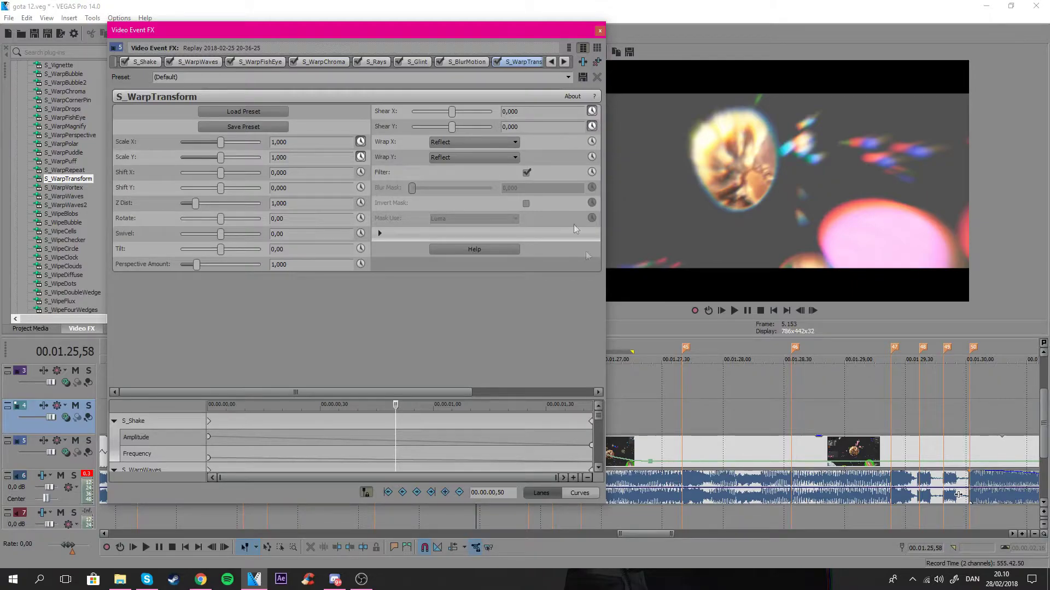
Add S_WarpTransform scale and shear keyframes at 00.00.00,50 and a few frames before it.
drag(604, 417, 603, 496)
drag(482, 32, 328, 30)
click(474, 447)
click(270, 495)
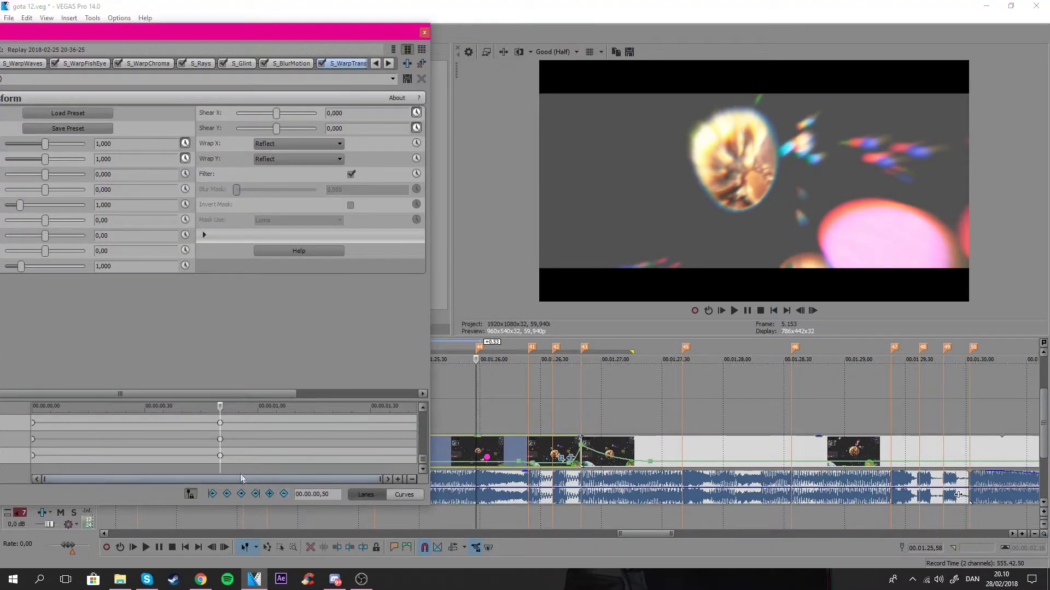
drag(421, 463, 420, 457)
click(221, 456)
key(Left)
key(Left)
key(Left)
key(Left)
click(269, 494)
click(220, 456)
At the 00.00.00,50 keyframe, set Scale X to 1,510, Scale Y to 2,000 and Shear X to 0,204.
drag(167, 33, 259, 30)
drag(137, 140, 186, 159)
drag(368, 109, 372, 109)
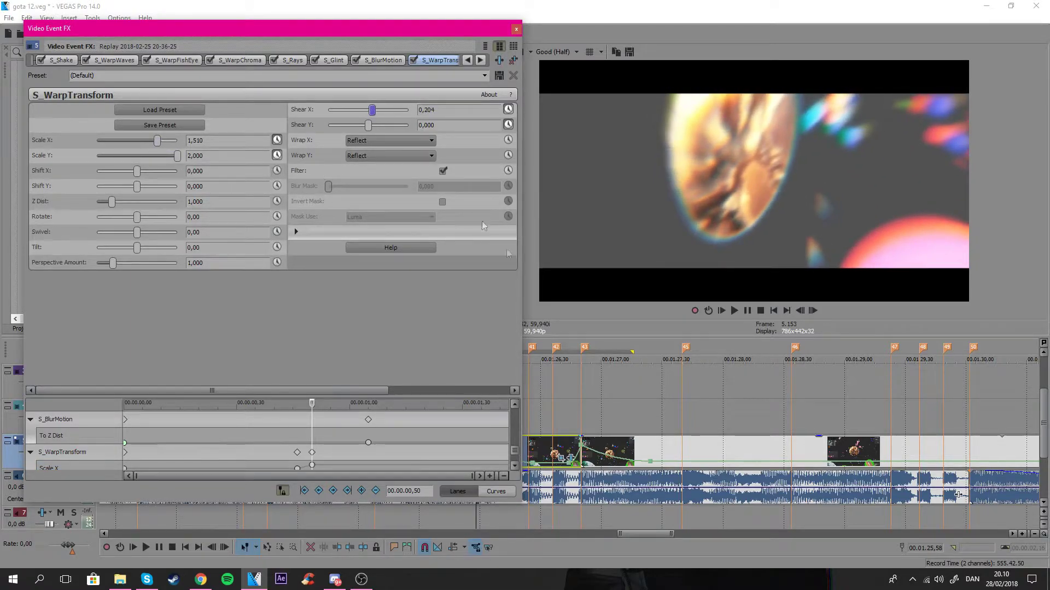
At marker 43, keyframe Shear X back to 0 and both Scale X and Scale Y to 1.
click(582, 447)
click(442, 110)
click(223, 141)
text(1)
key(Tab)
text(1)
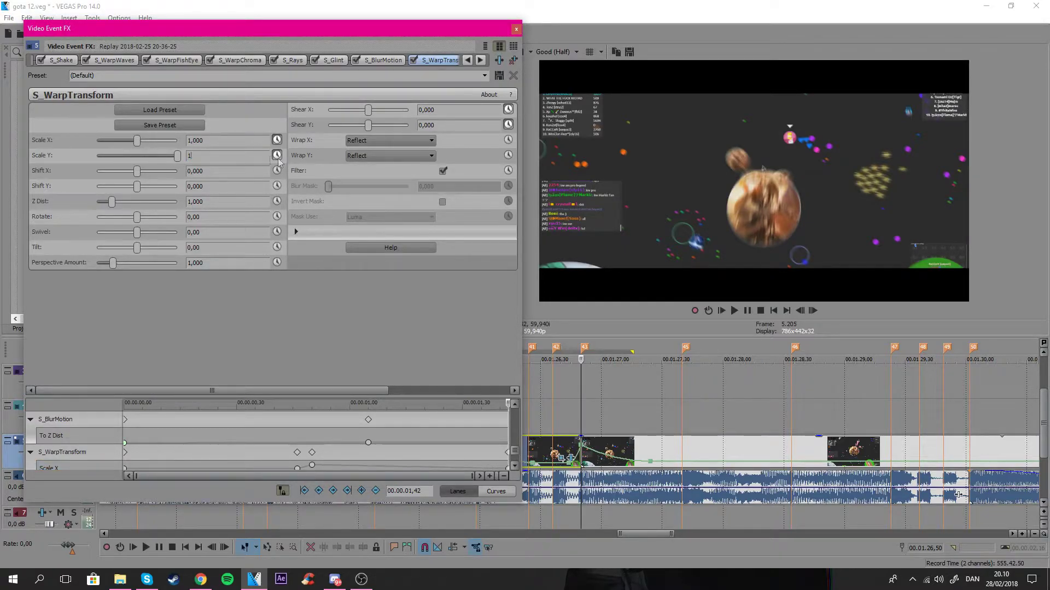
Close the effect settings and play back the clip to check the warp transform on the beat.
click(515, 30)
double_click(582, 449)
key(space)
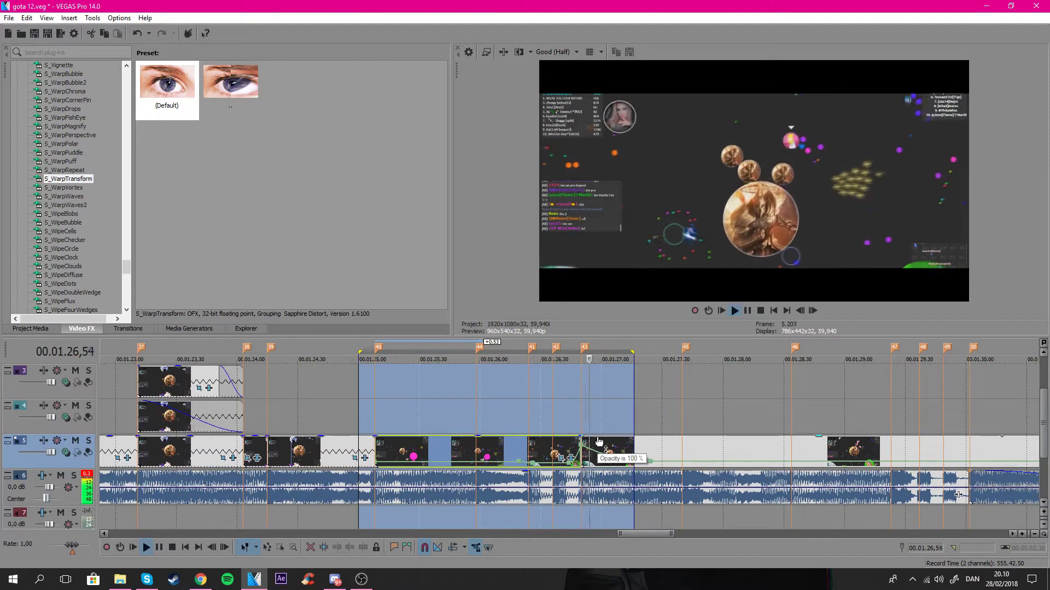
key(space)
click(456, 404)
key(space)
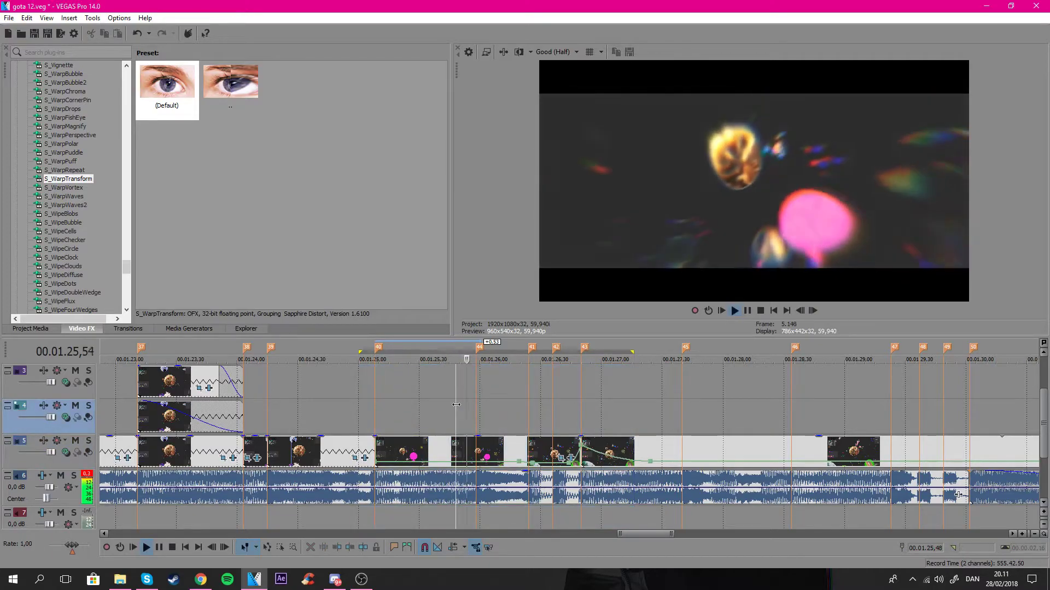
key(space)
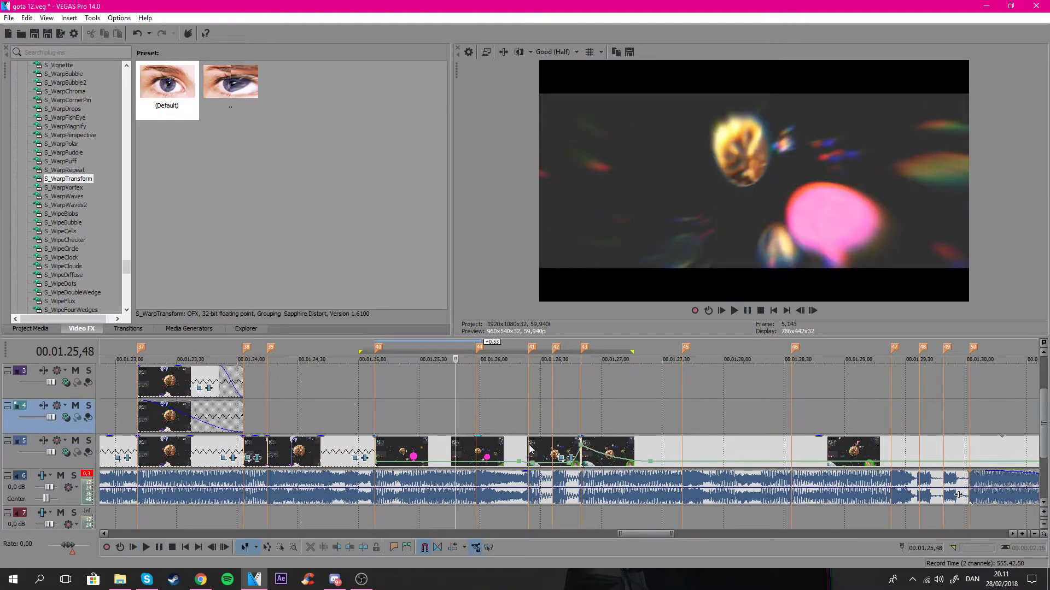
Split the gameplay clip on track 5 at markers 41 and 42.
click(529, 448)
scroll(533, 447, up, 2)
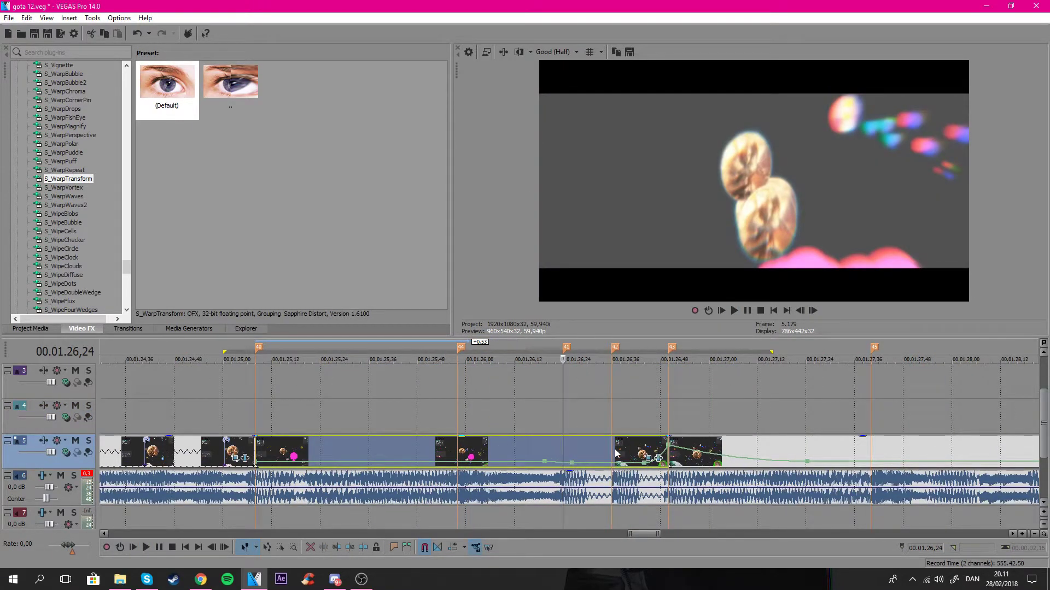
key(s)
Apply the default S_Shake to the clip between markers 41 and 42 with Amplitude 3,265 and Motion Blur enabled.
scroll(92, 221, up, 18)
click(57, 171)
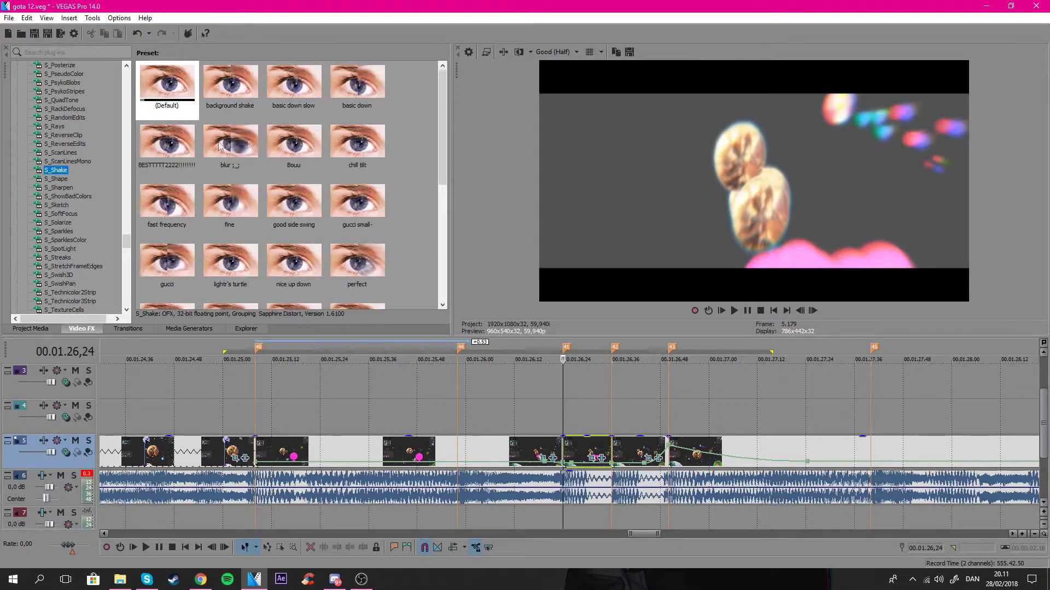
drag(167, 87, 596, 468)
click(198, 202)
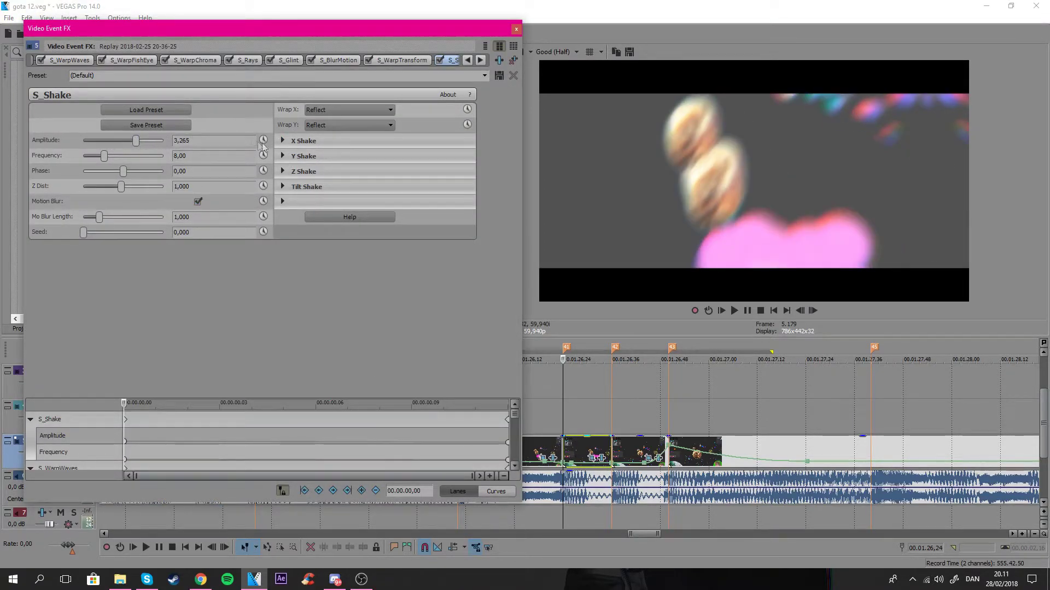
Set the shake's X Rand Amp to 0,019, Y Rand Amp to 0,022 and Tilt Rand Amp to 23,88.
click(284, 141)
drag(363, 157, 340, 155)
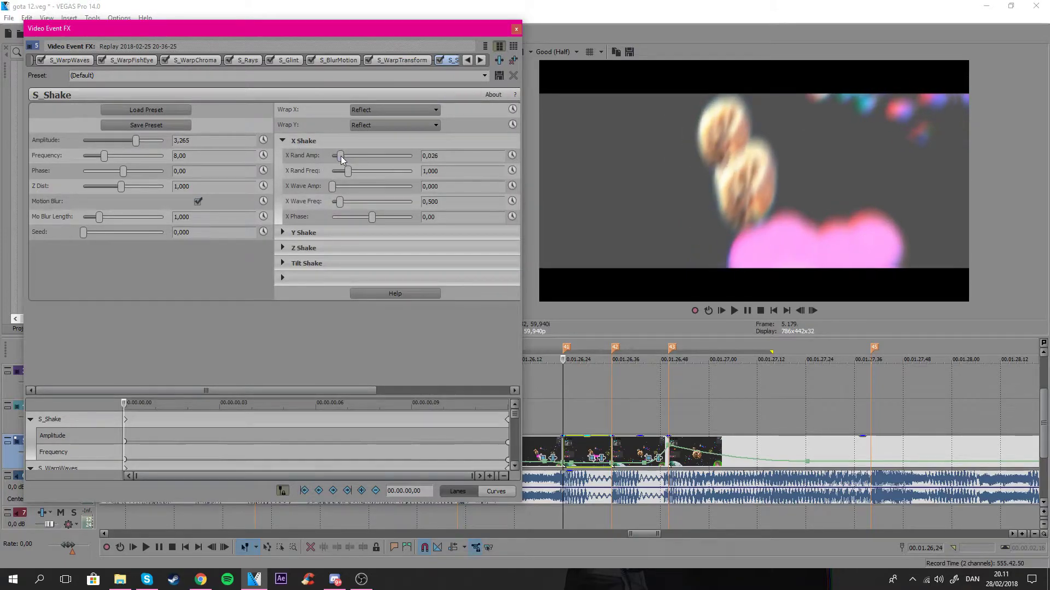
click(294, 263)
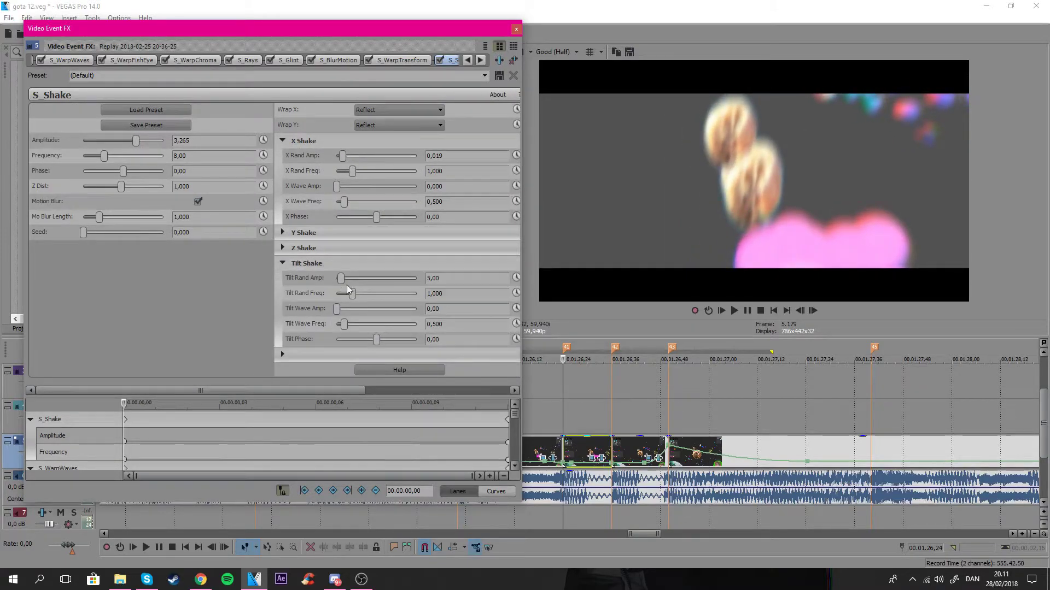
drag(340, 277, 344, 250)
click(287, 233)
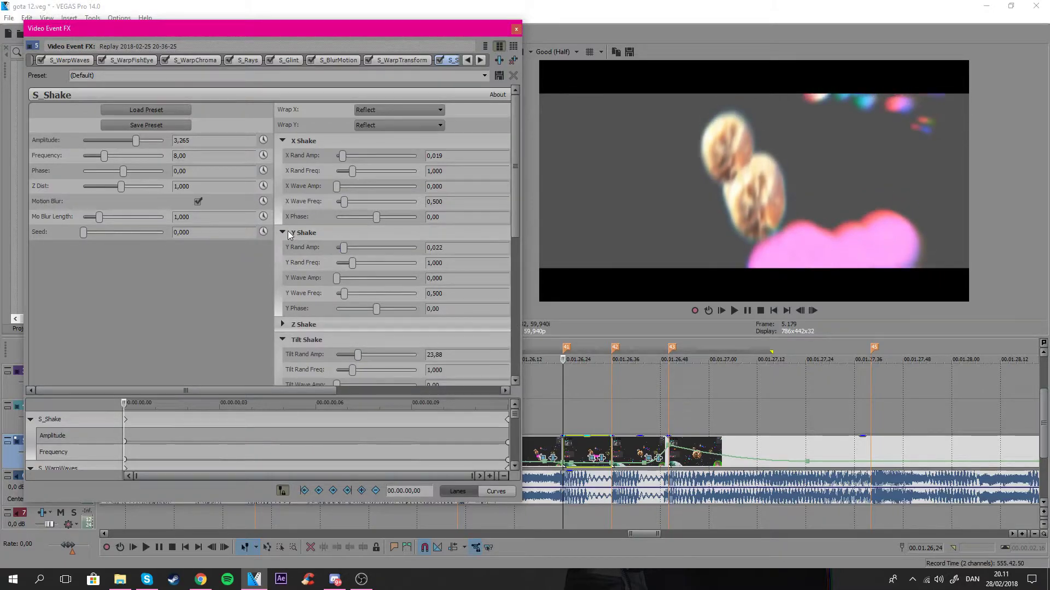
Keyframe the shake's Amplitude and Frequency at the end of the clip at marker 42, and close the effect settings.
click(613, 437)
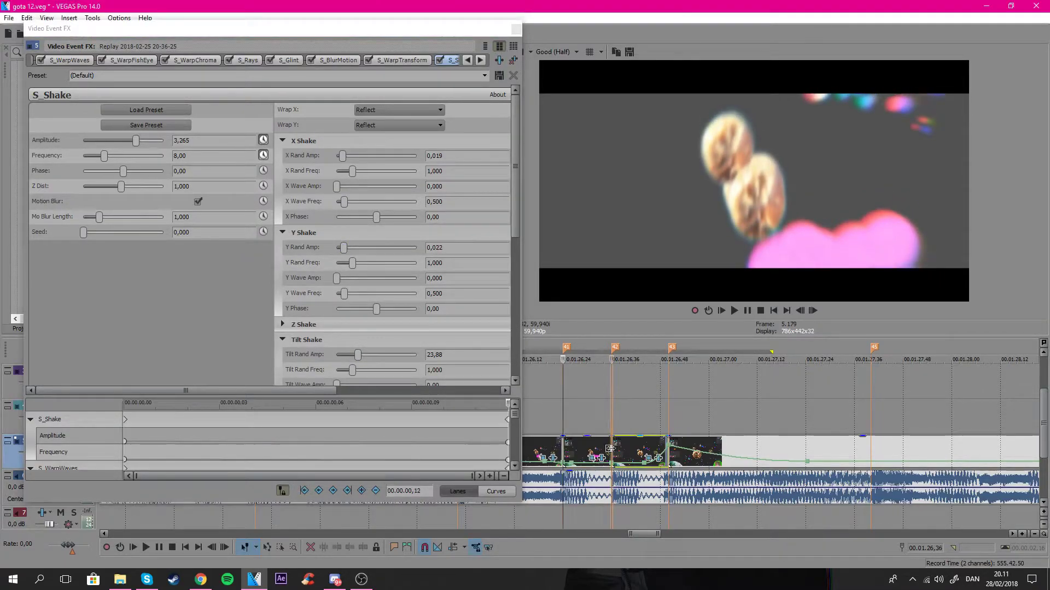
click(200, 143)
click(516, 29)
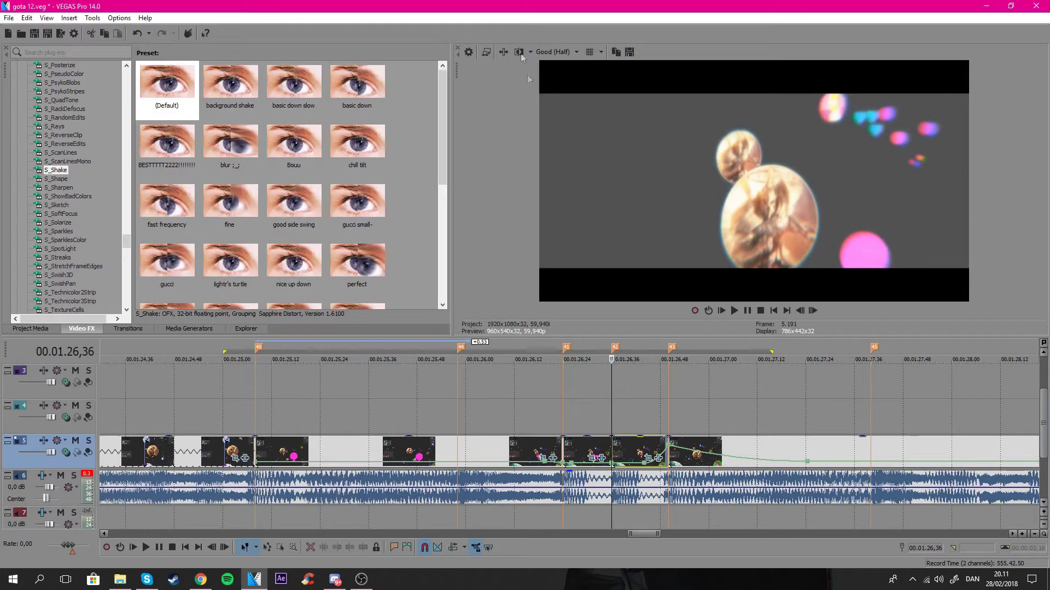
Step frame by frame through the clips around markers 41 and 42 to check the shake.
click(543, 407)
click(812, 311)
key(Right)
key(Right)
key(Right)
key(Right)
key(Right)
key(Right)
key(Right)
key(Right)
key(Right)
key(Right)
key(Right)
key(Right)
key(Right)
key(Right)
key(Right)
key(Right)
key(Right)
key(Right)
key(Right)
key(Right)
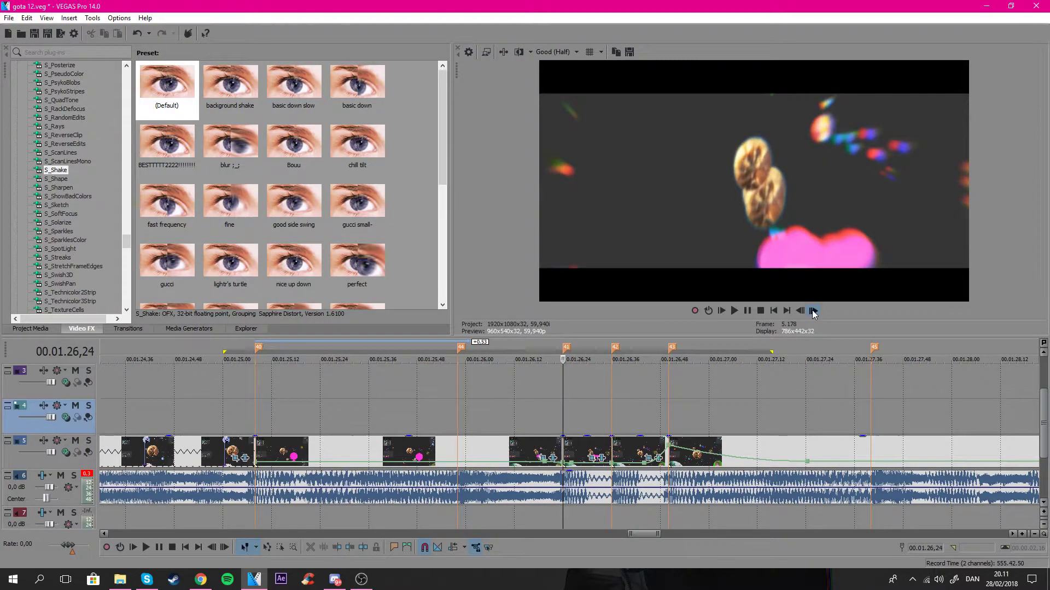
Apply the chill tilt preset of S_Shake to the clip between markers 42 and 43 and keyframe its shake to the clip's end.
click(615, 441)
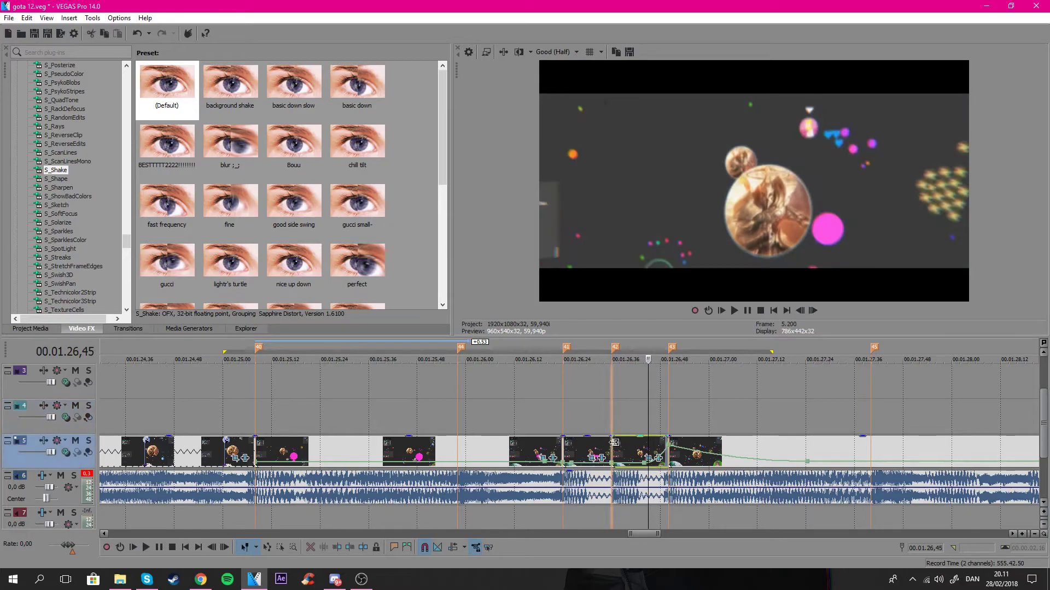
drag(350, 146, 644, 442)
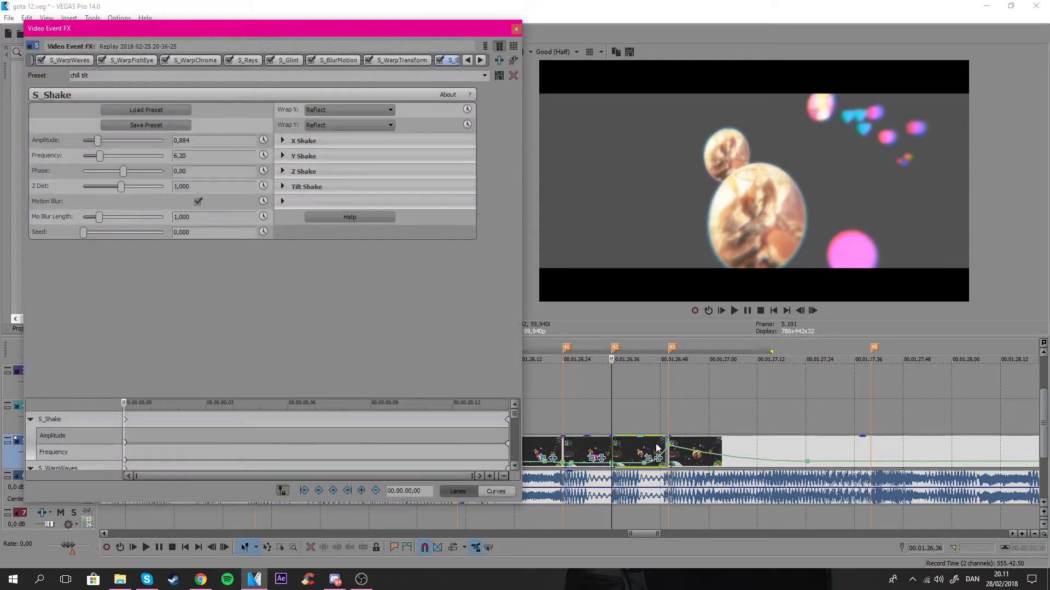
click(668, 443)
click(263, 156)
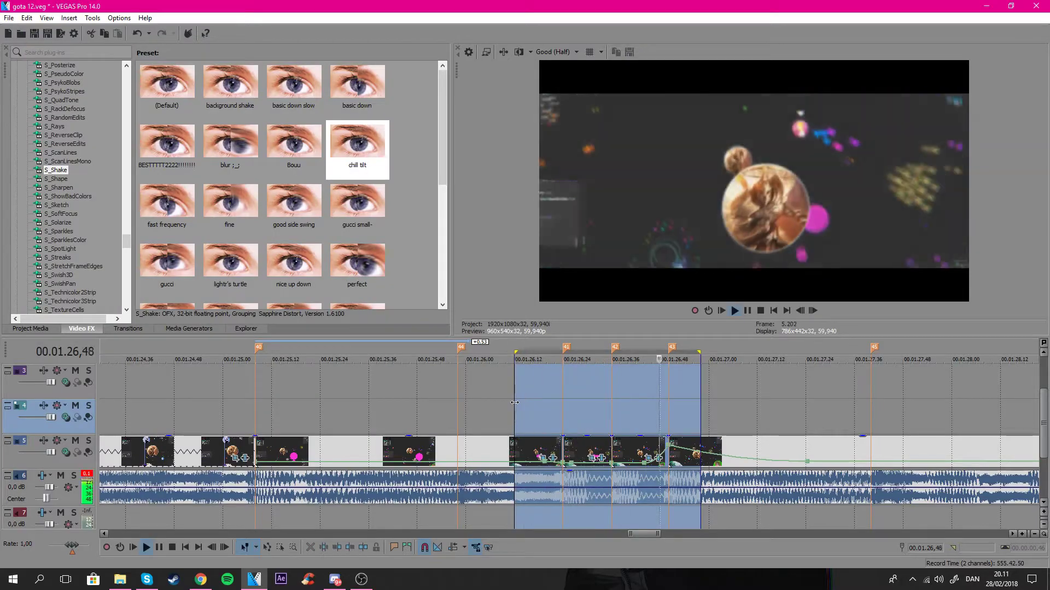
Play back the section from before marker 44 through marker 43 to check the shakes against the music.
click(370, 393)
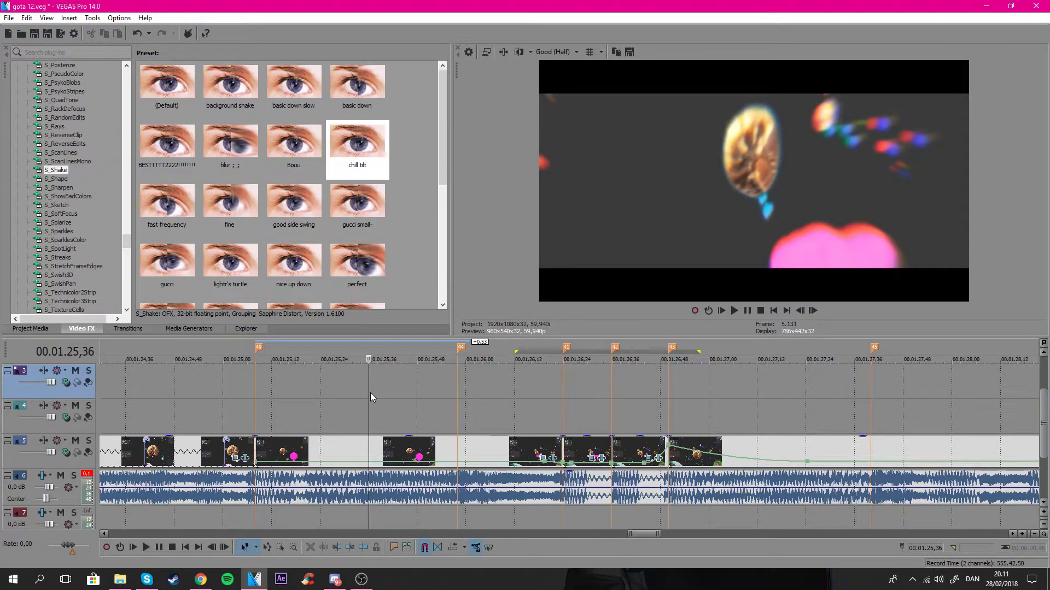
scroll(526, 410, down, 6)
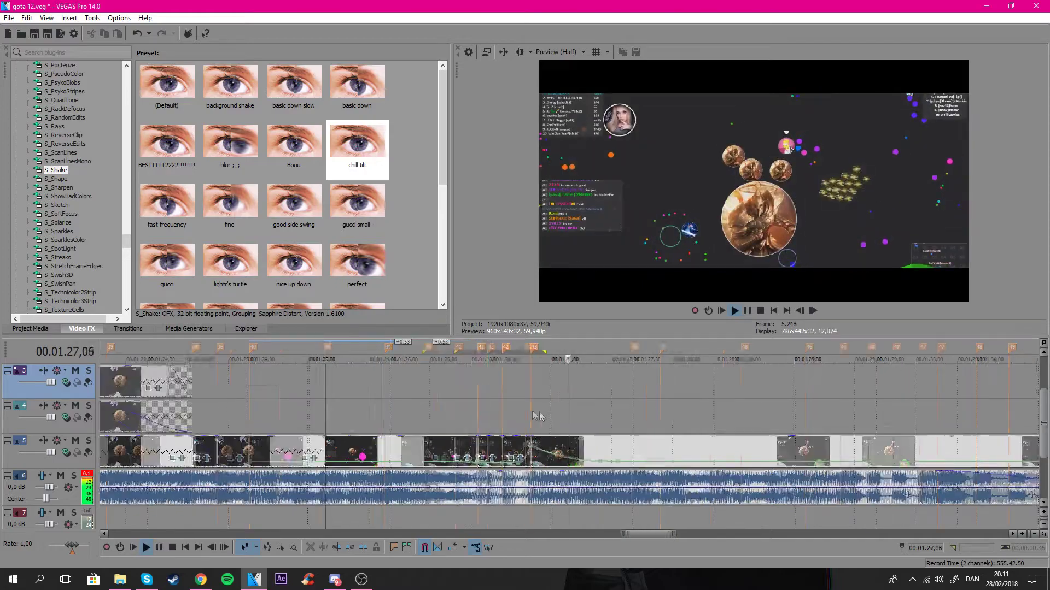
click(531, 411)
scroll(530, 411, up, 4)
key(space)
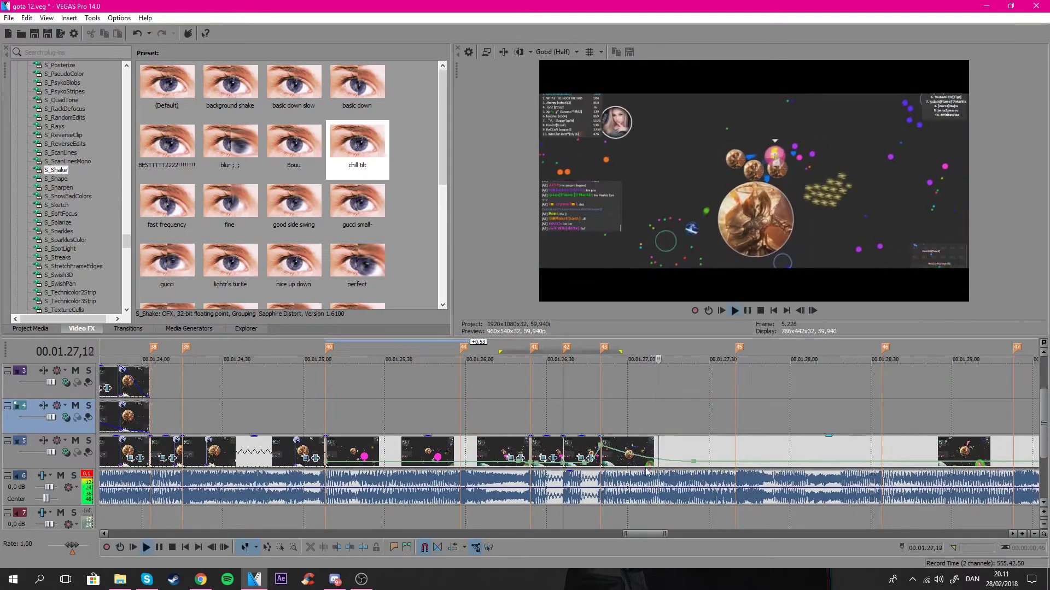
Trim the footage on track 5 to end at marker 46 and play back the clip from marker 43.
scroll(636, 470, down, 5)
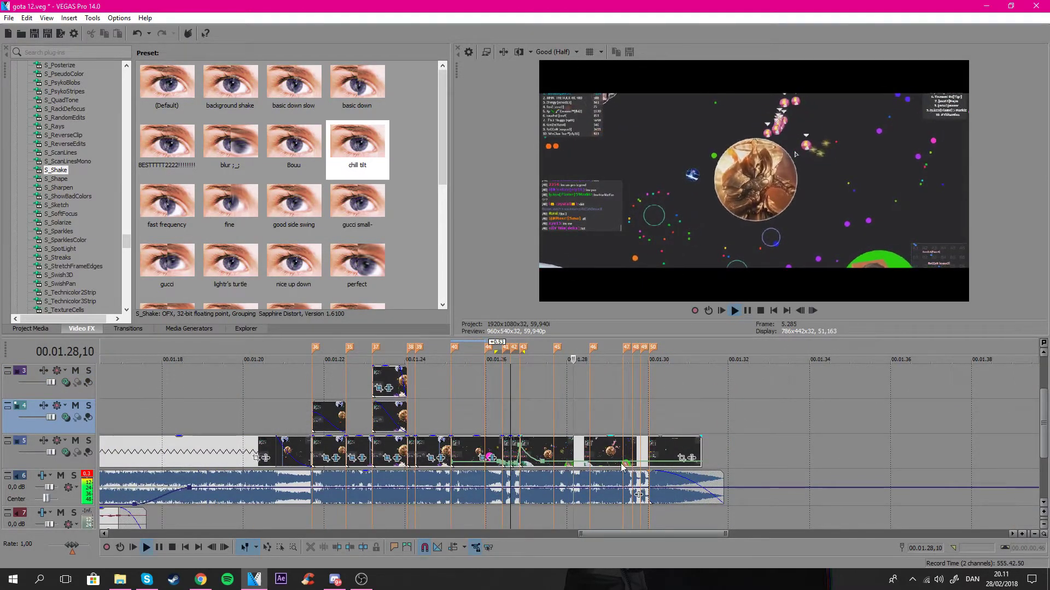
scroll(446, 404, up, 3)
click(445, 405)
key(space)
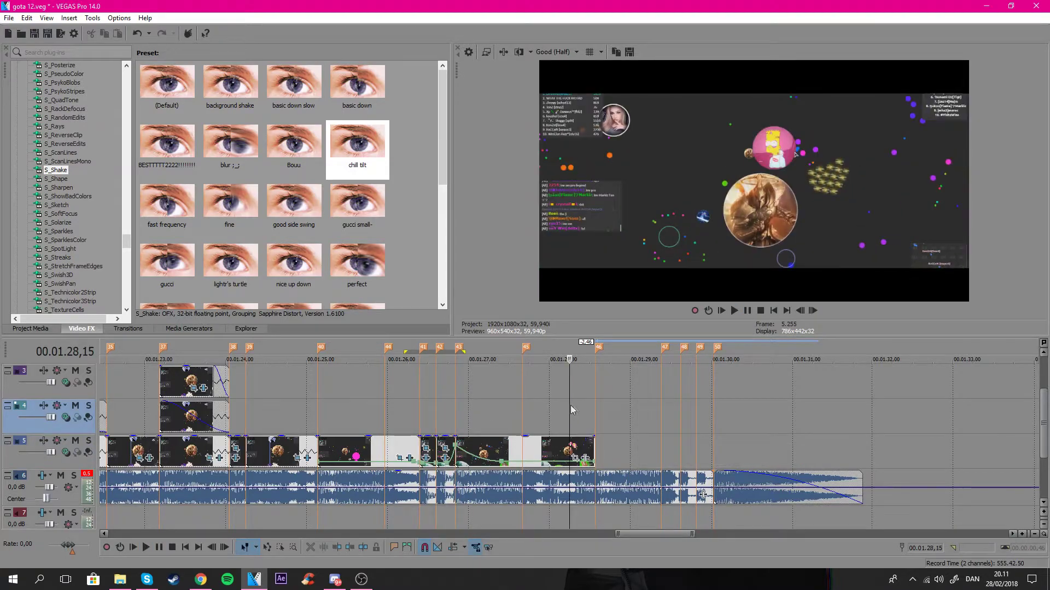
click(455, 403)
key(space)
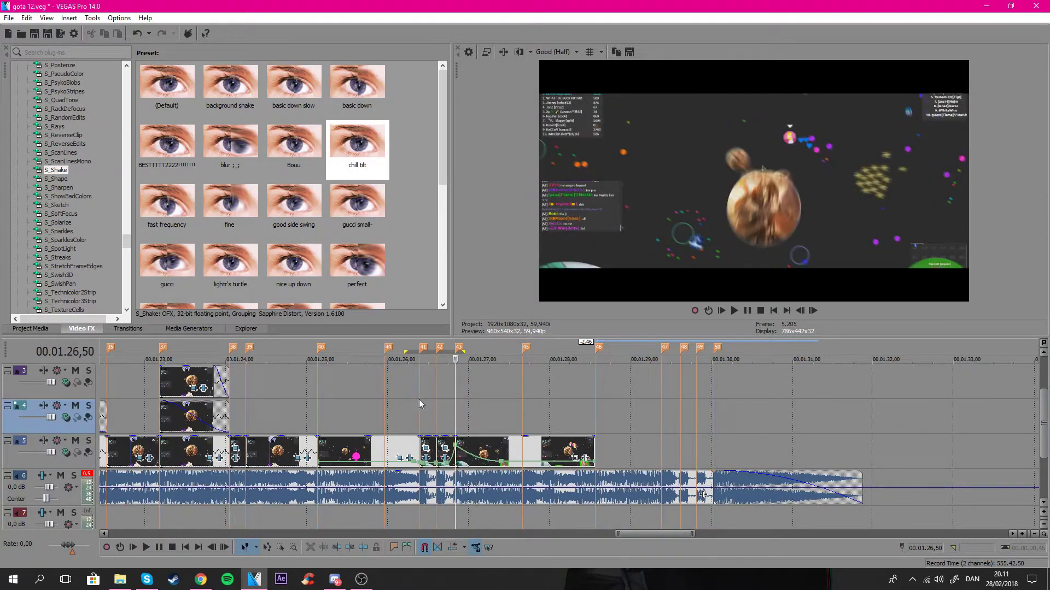
Apply the gucci preset of S_Shake to the clip at marker 43 and keyframe Amplitude and Frequency to 0 at 00.00.01,41.
drag(167, 262, 593, 448)
click(591, 448)
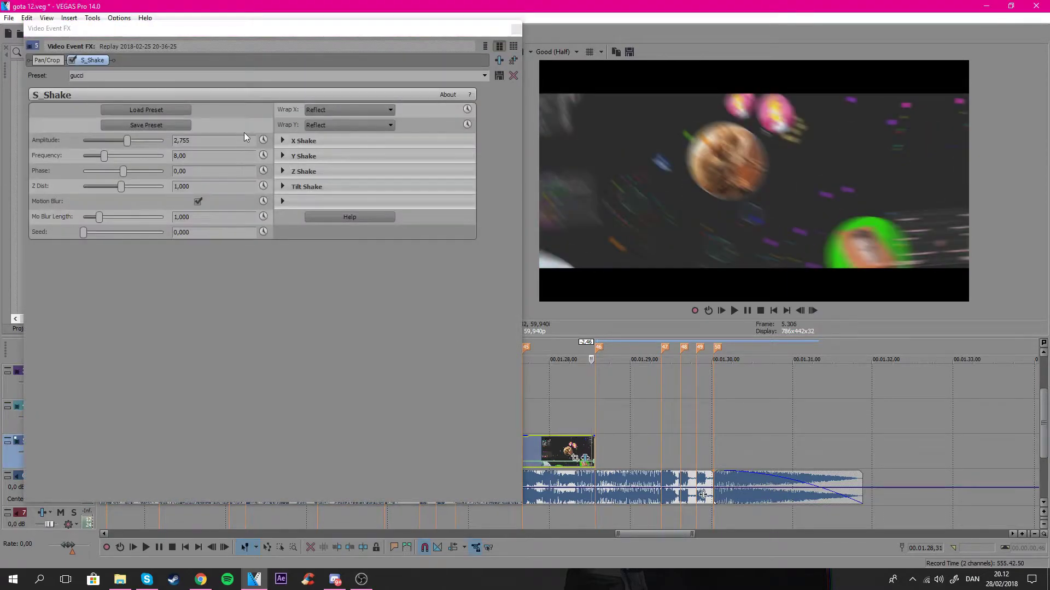
click(263, 140)
click(264, 154)
click(200, 140)
text(0)
key(Tab)
text(0)
key(Return)
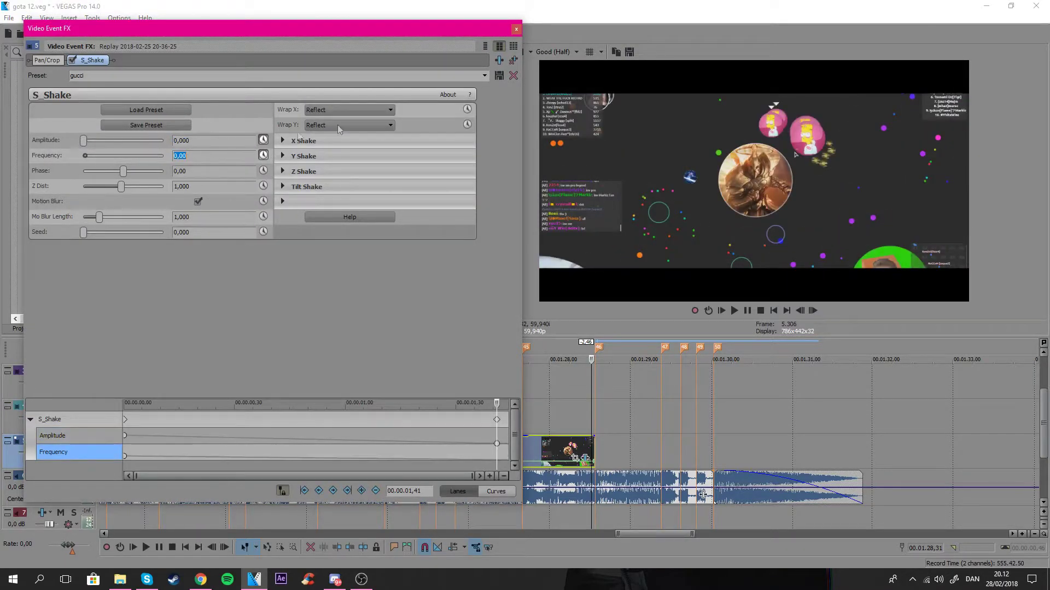
click(516, 29)
Zoom in on the start of the marker 43 clip with Pan/Crop and hold that framing with a keyframe at marker 45.
click(517, 451)
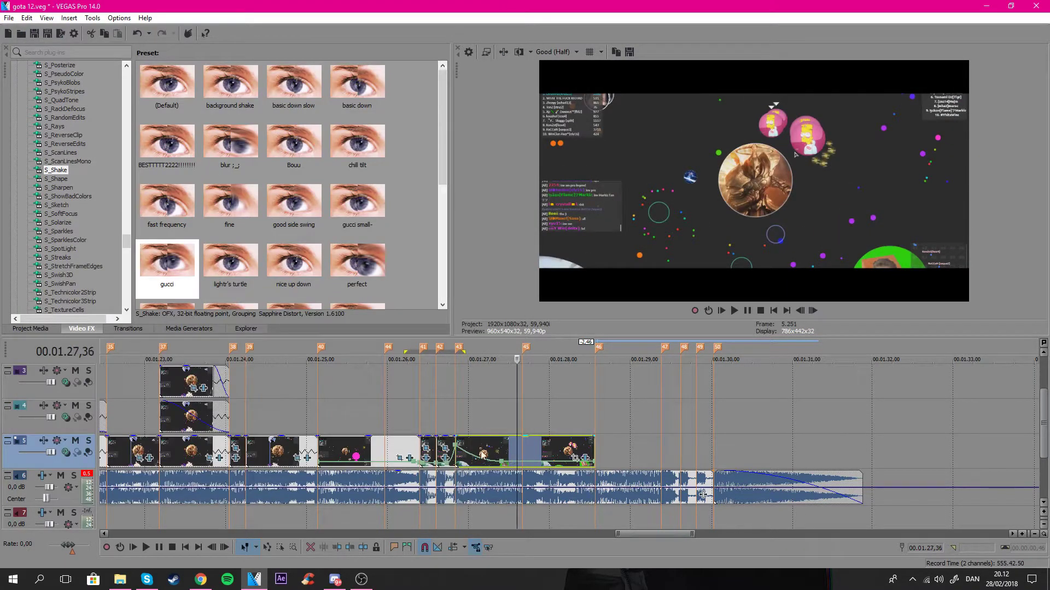
click(584, 458)
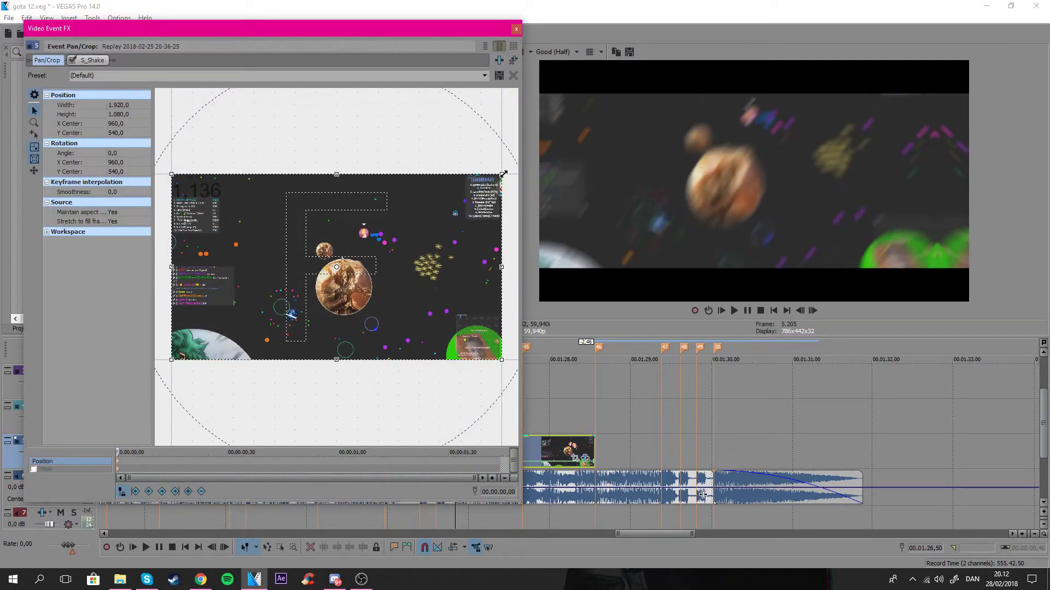
drag(503, 174, 429, 216)
drag(435, 23, 312, 10)
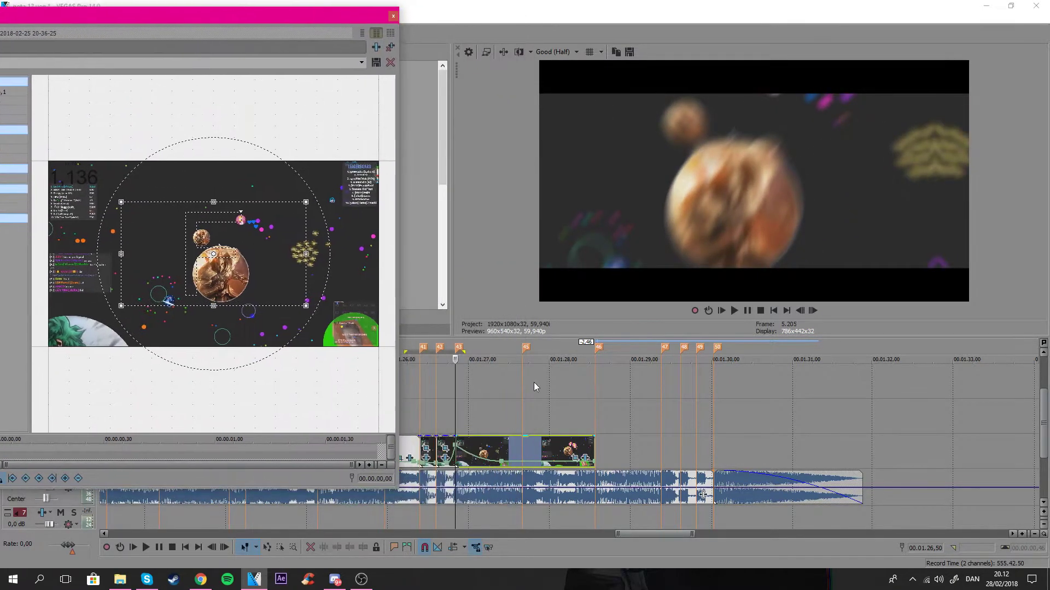
click(522, 386)
click(135, 474)
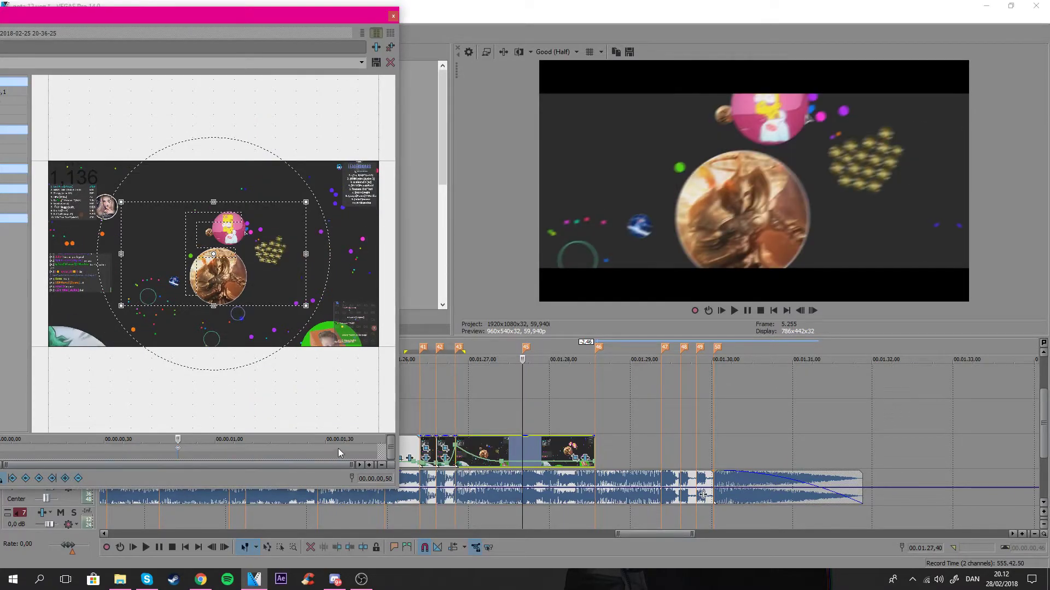
Widen the Pan/Crop frame at 00.00.01,44 so the clip zooms out towards its end, and close the settings.
click(377, 449)
drag(306, 202, 350, 176)
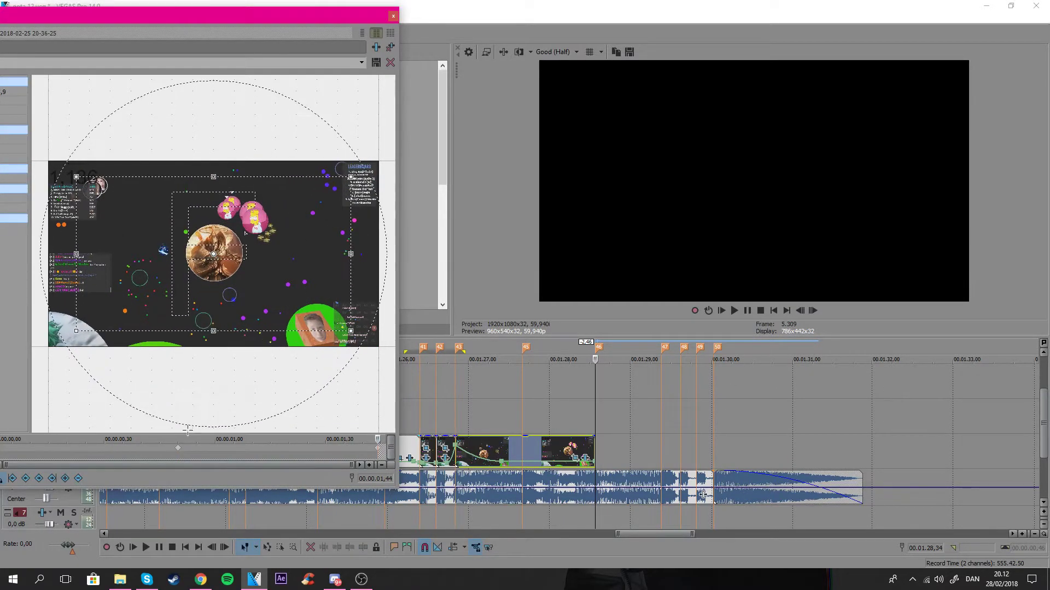
click(164, 449)
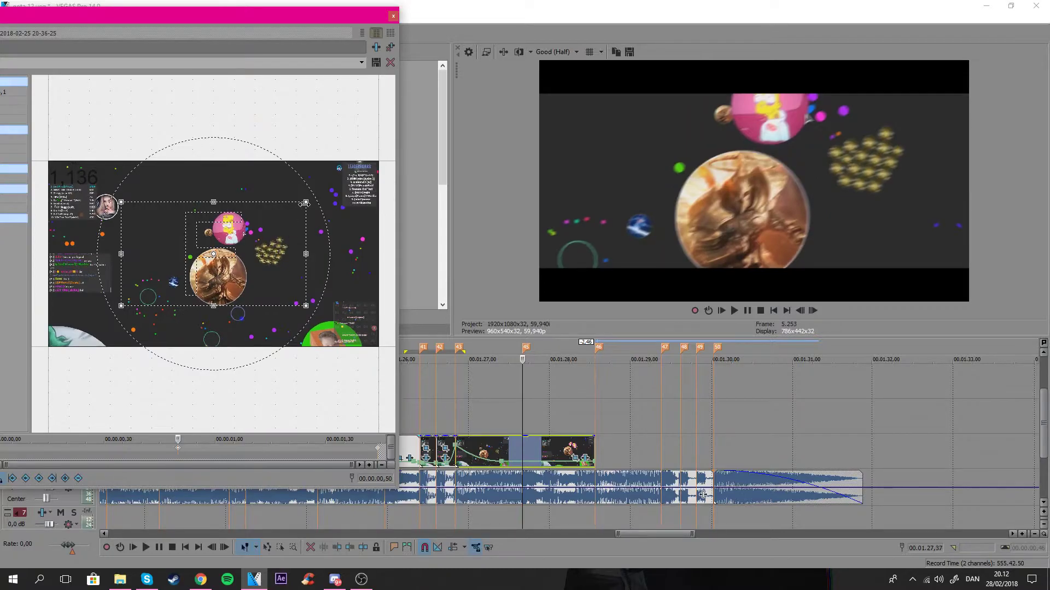
click(393, 16)
Apply the gucci preset of S_WarpWaves to the clip at marker 43 and keyframe its wave amplitude to 0 at 00.00.01,44.
click(530, 449)
scroll(77, 197, down, 10)
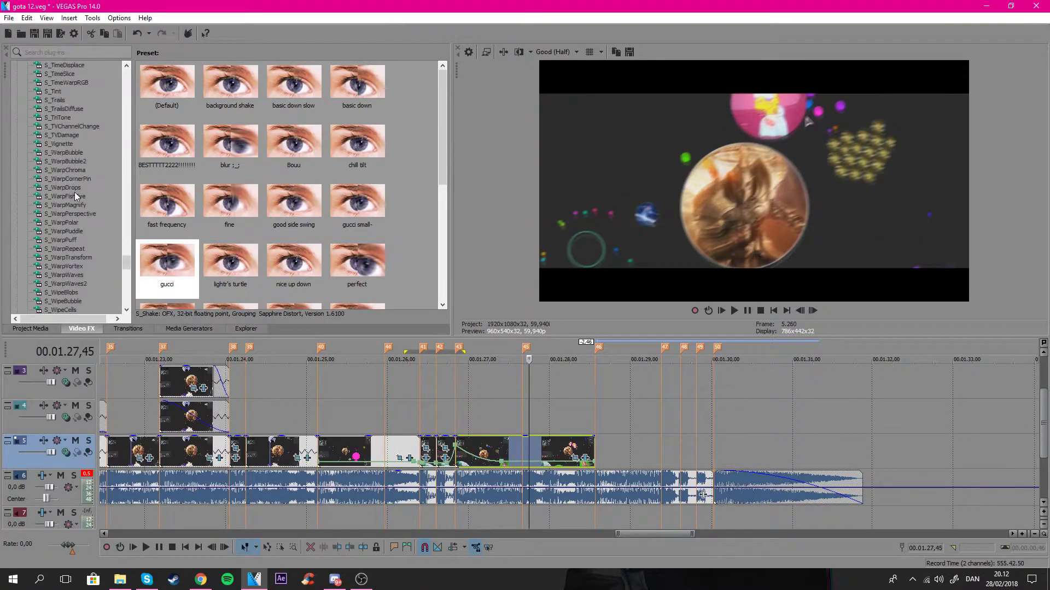
click(71, 275)
drag(230, 83, 272, 136)
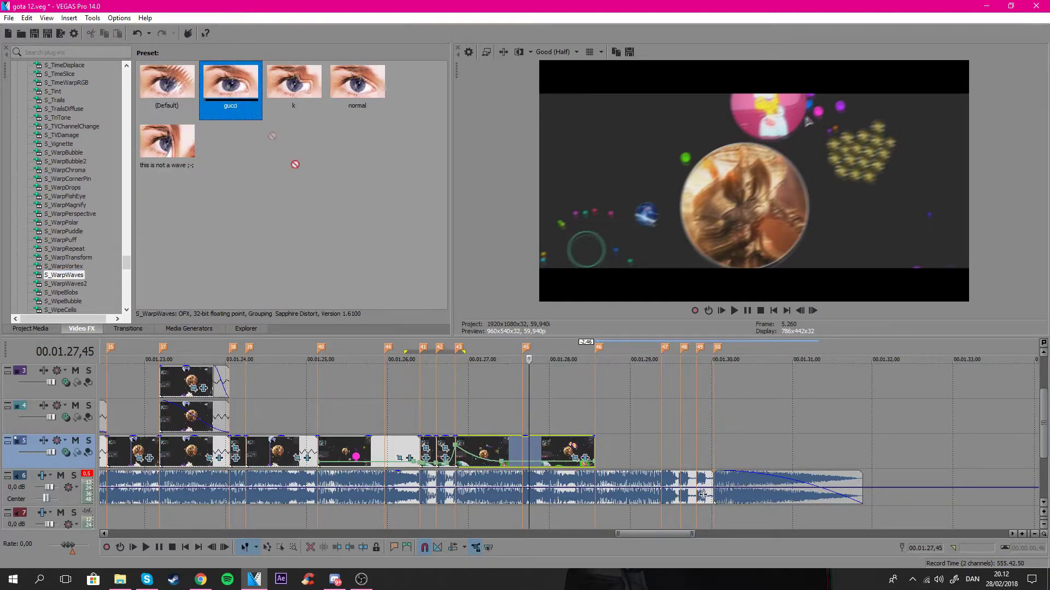
drag(530, 446, 531, 448)
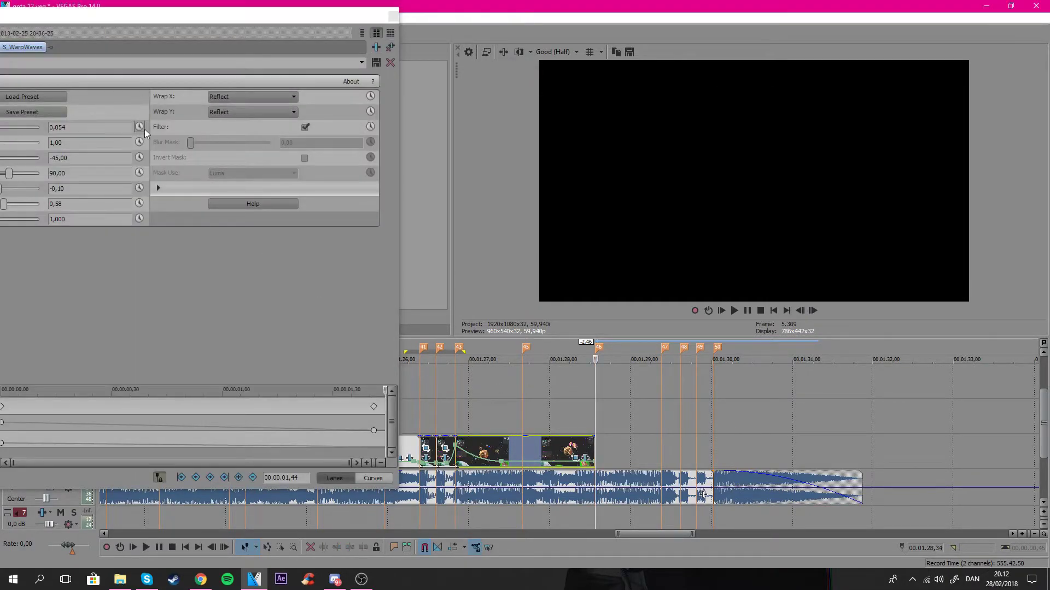
click(140, 128)
click(76, 127)
text(0)
click(391, 18)
Add an S_WarpFishEye preset to the same clip and keyframe its distortion amount to 0 at 00.00.01,44.
click(66, 196)
drag(230, 83, 484, 365)
drag(364, 85, 522, 455)
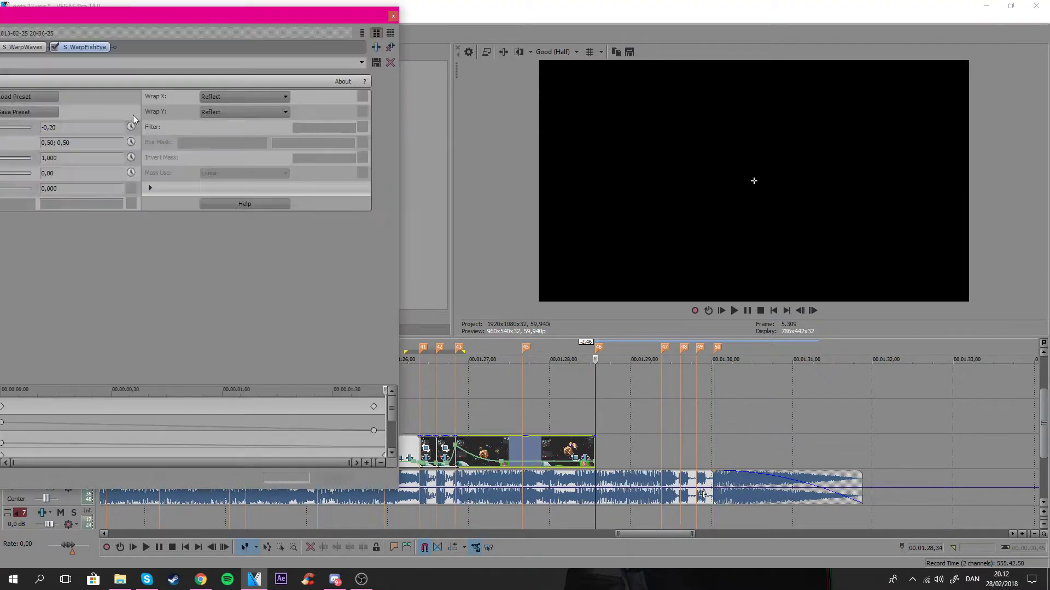
click(281, 139)
drag(213, 139, 117, 137)
text(0)
click(542, 28)
Apply the 0,9 preset of S_WarpChroma to the clip and keyframe From Z Dist to 1 at 00.00.01,44.
click(72, 162)
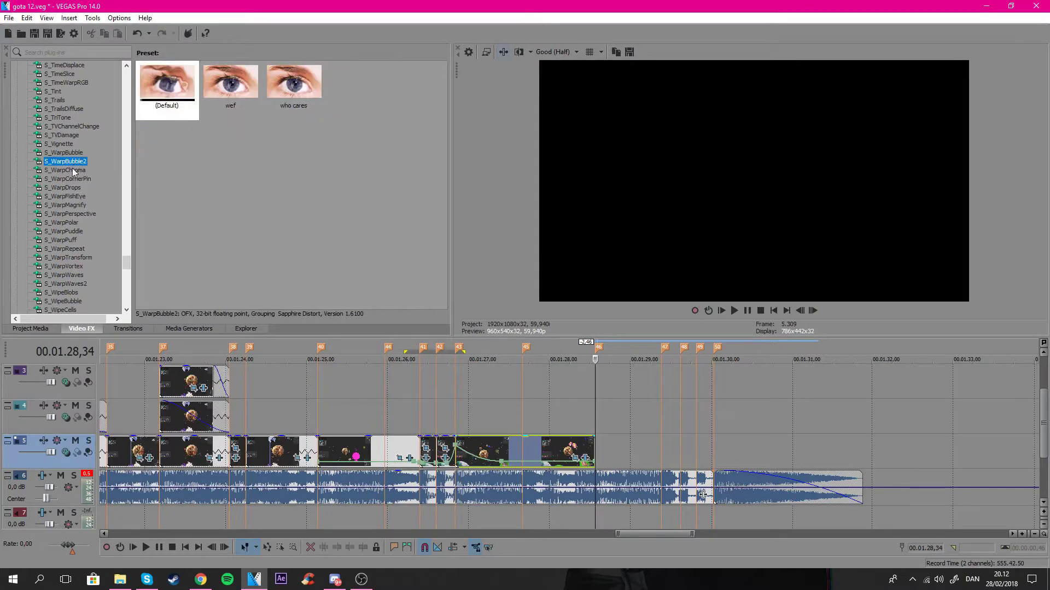
click(70, 170)
drag(230, 83, 499, 434)
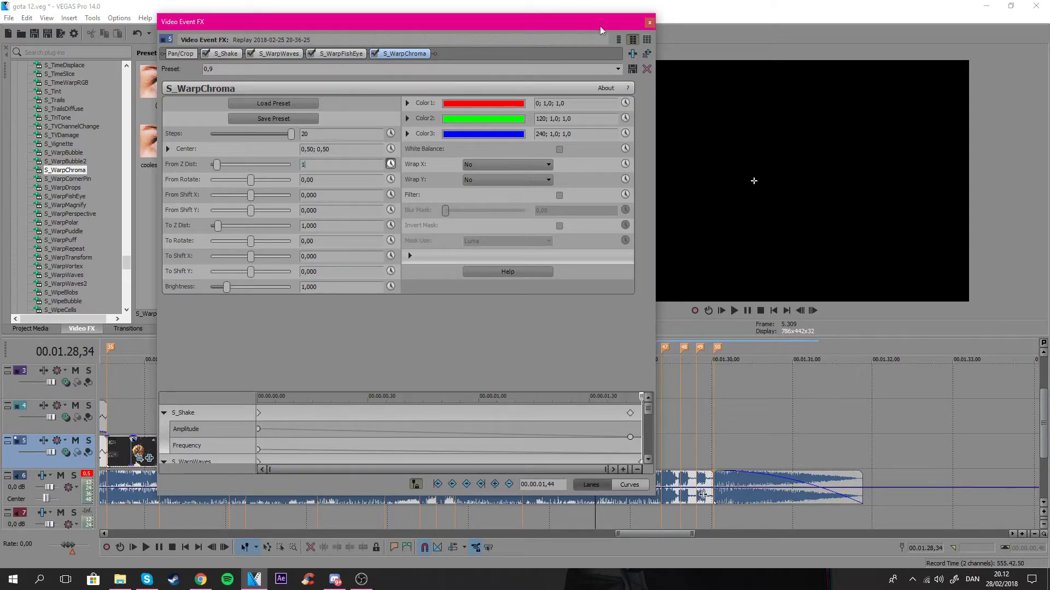
click(650, 22)
Add default S_WarpBubble2 with A Amplitude 0, A Frequency 0,10, B Amplitude 0,054 and B Frequency 17,07, and animate B Amplitude towards the clip's end.
click(487, 360)
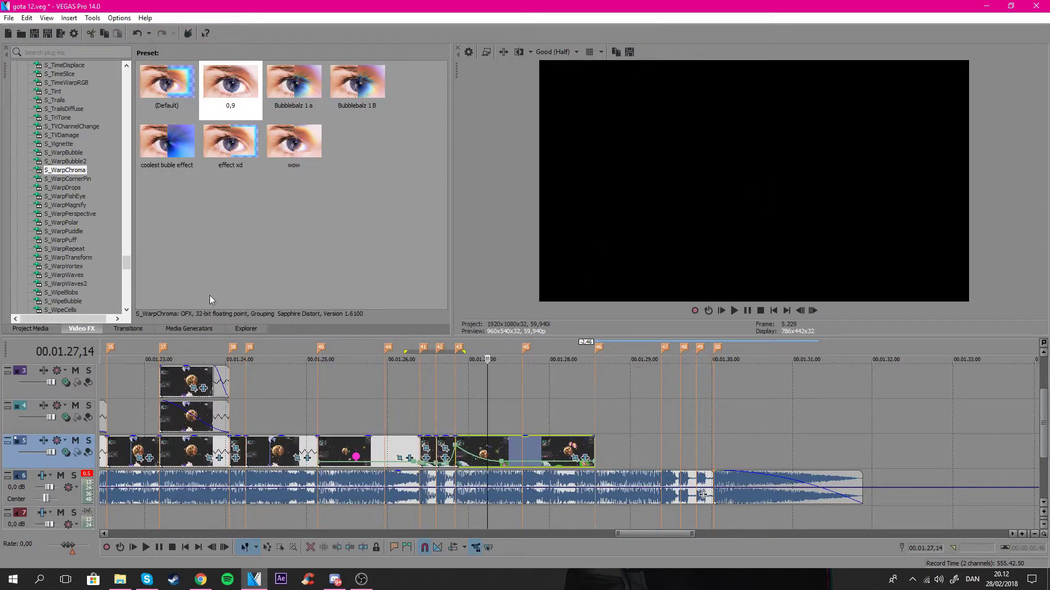
click(81, 162)
key(Up)
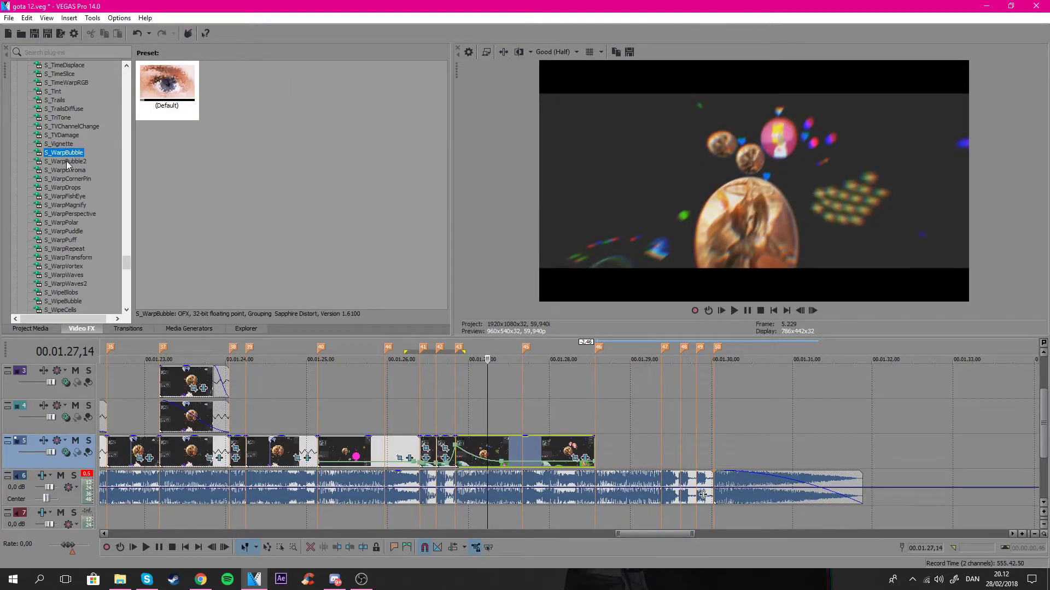
click(67, 161)
drag(167, 84, 513, 448)
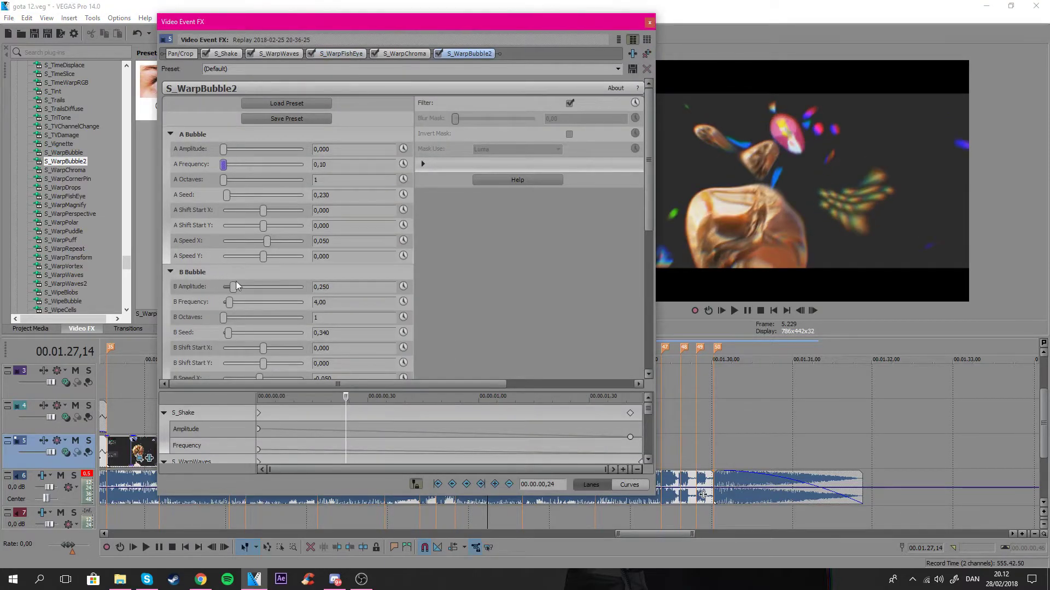
mouse_move(234, 290)
mouse_down()
mouse_move(252, 305)
mouse_move(227, 291)
mouse_up()
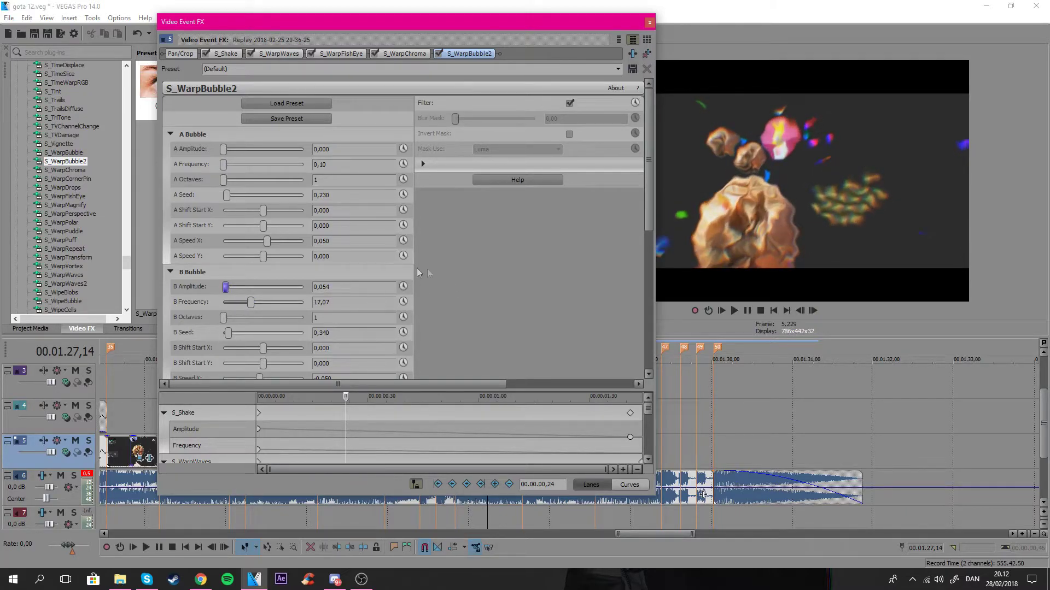
drag(509, 21, 321, 8)
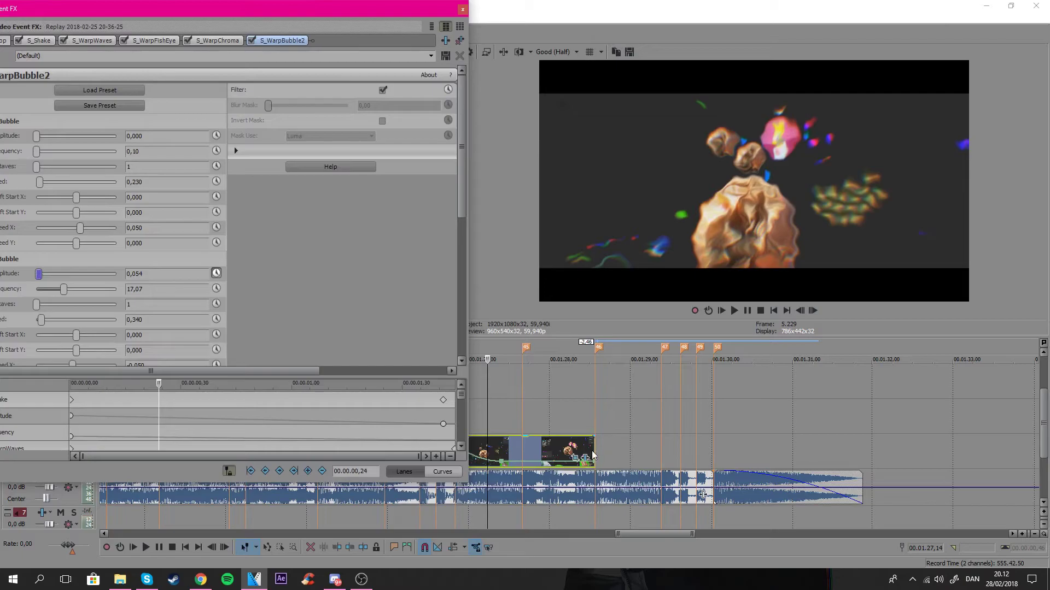
click(462, 8)
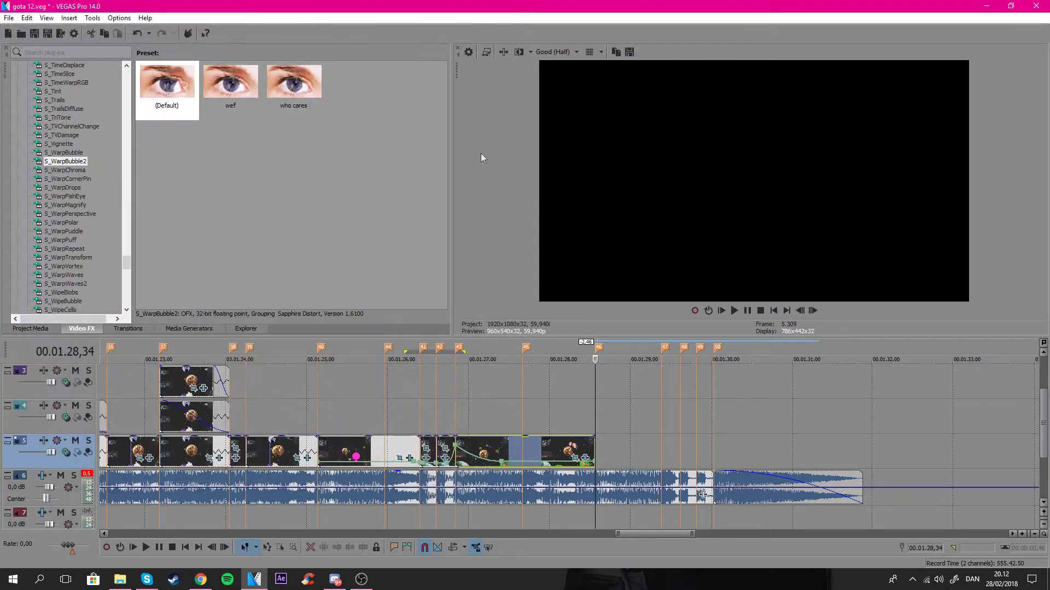
Apply the good preset of S_Glow to the clip and check the glow at several points along it.
click(456, 448)
scroll(108, 153, up, 10)
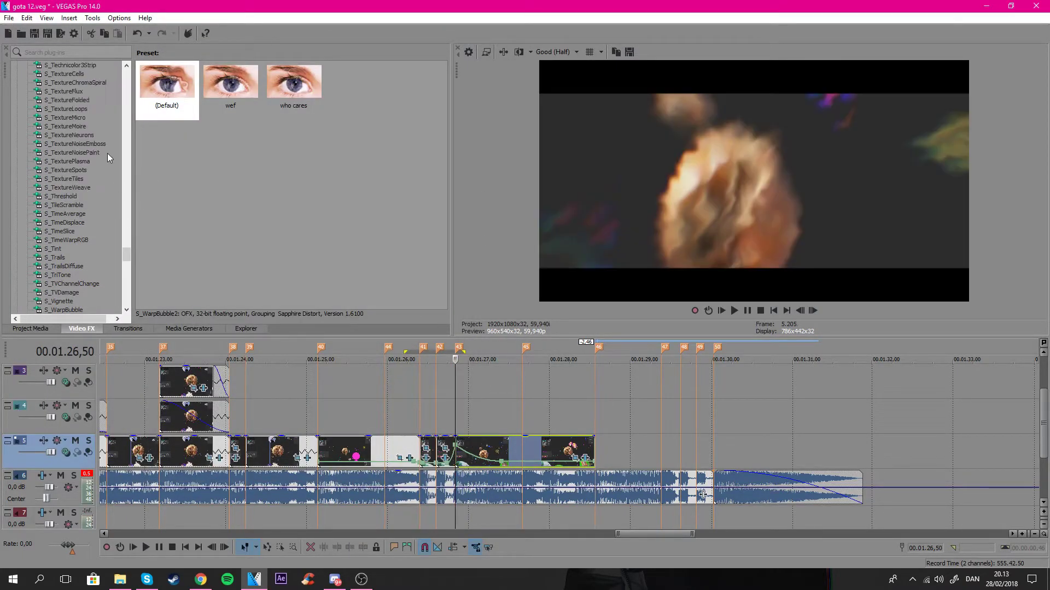
scroll(94, 167, up, 15)
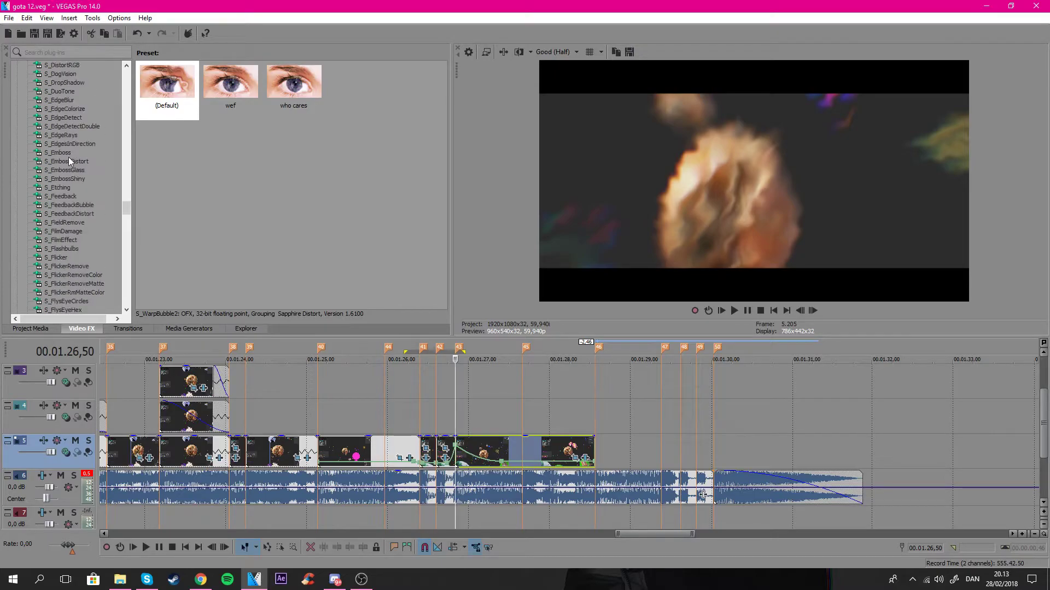
scroll(73, 153, down, 15)
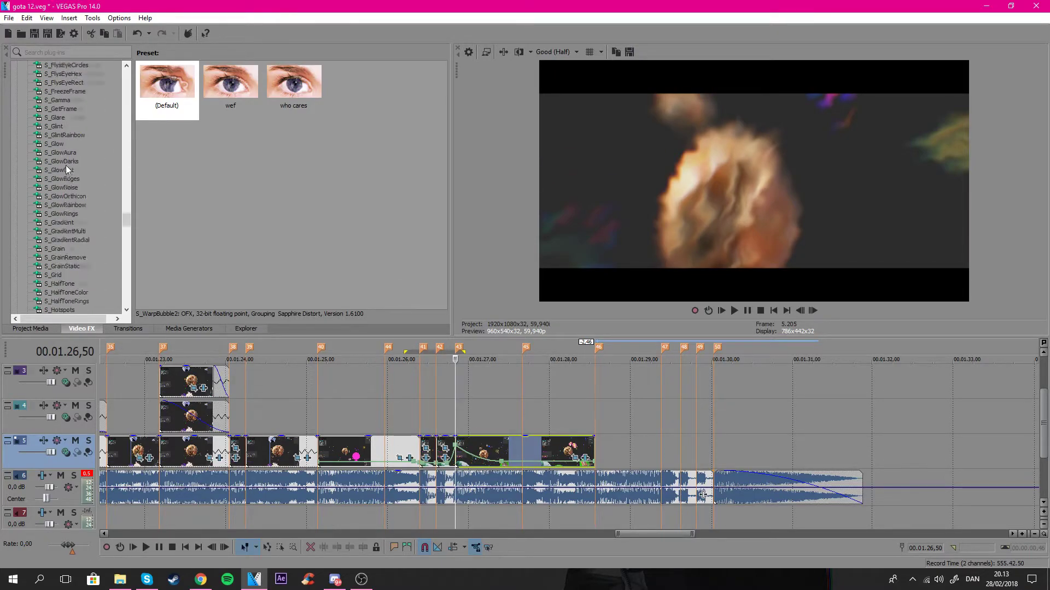
click(54, 170)
drag(230, 82, 589, 447)
click(499, 447)
click(523, 446)
click(535, 445)
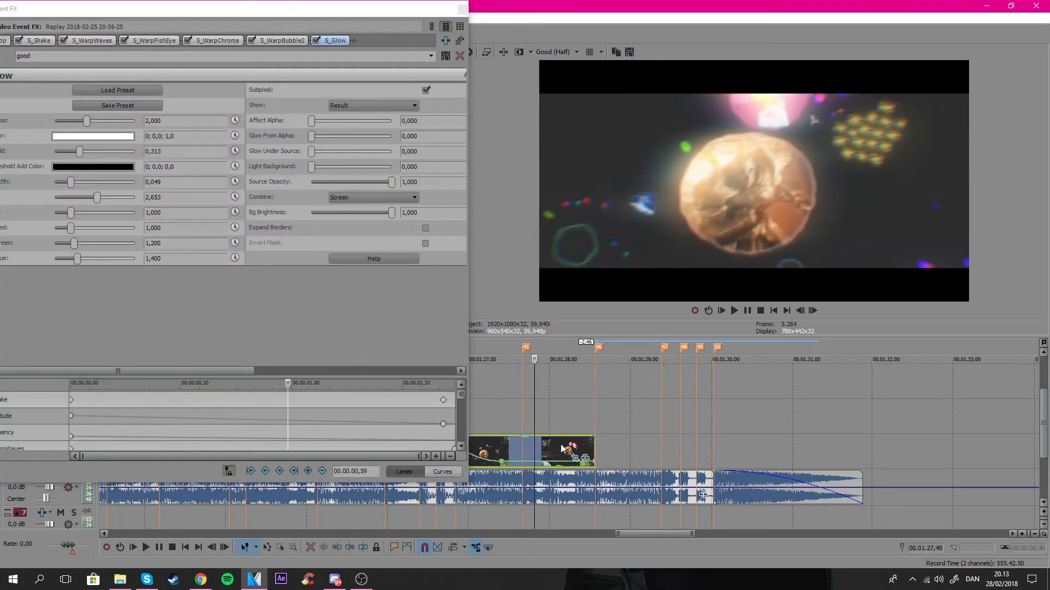
click(560, 445)
click(462, 10)
Apply the good light small preset of S_Glint to the clip and keyframe its Brightness at marker 45 and the clip's end.
click(477, 439)
click(55, 152)
drag(296, 83, 311, 100)
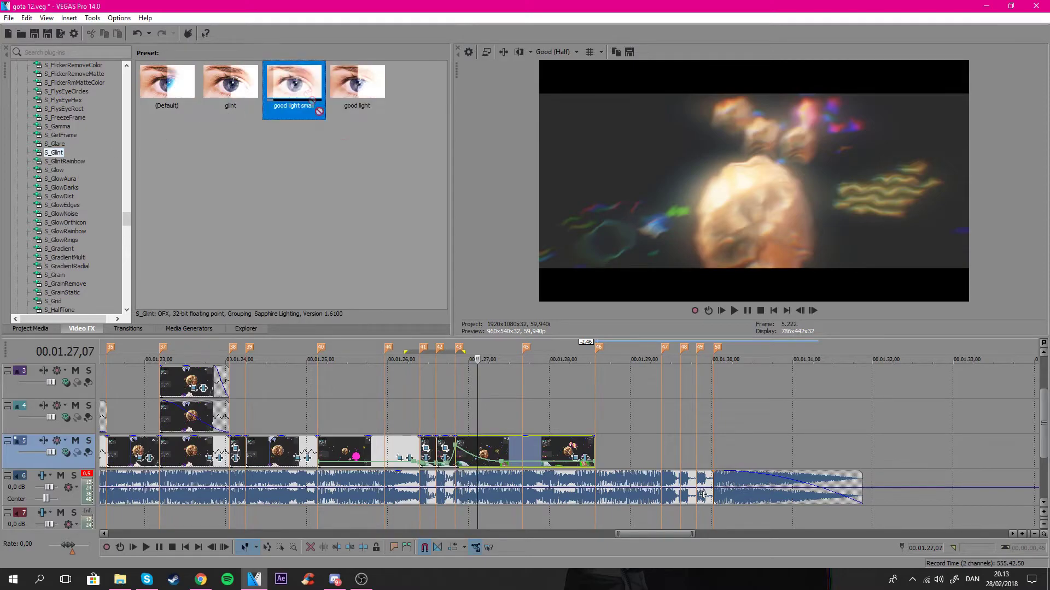
drag(535, 446, 536, 446)
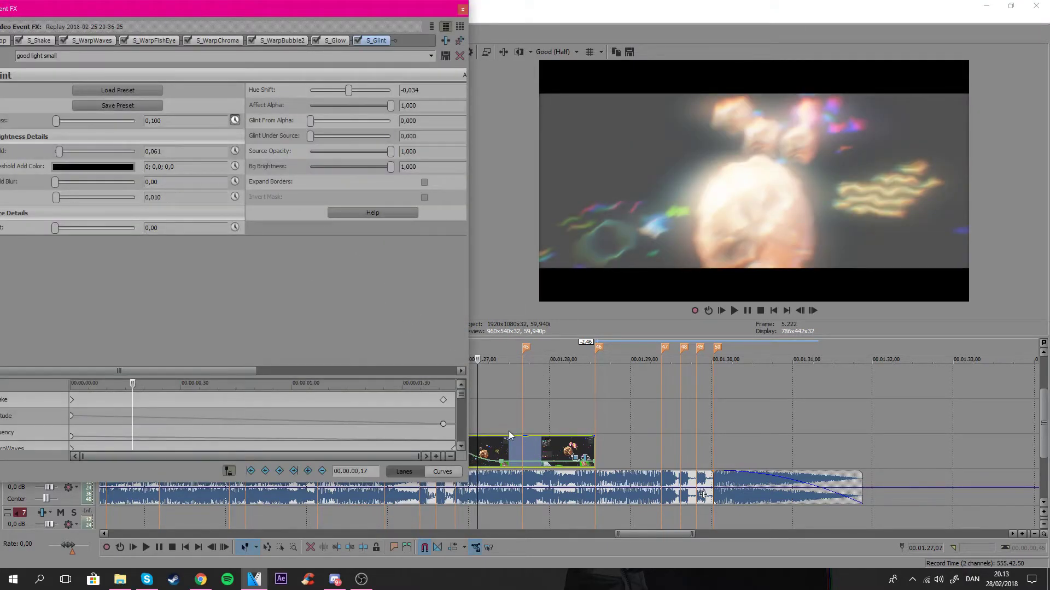
click(520, 447)
click(309, 471)
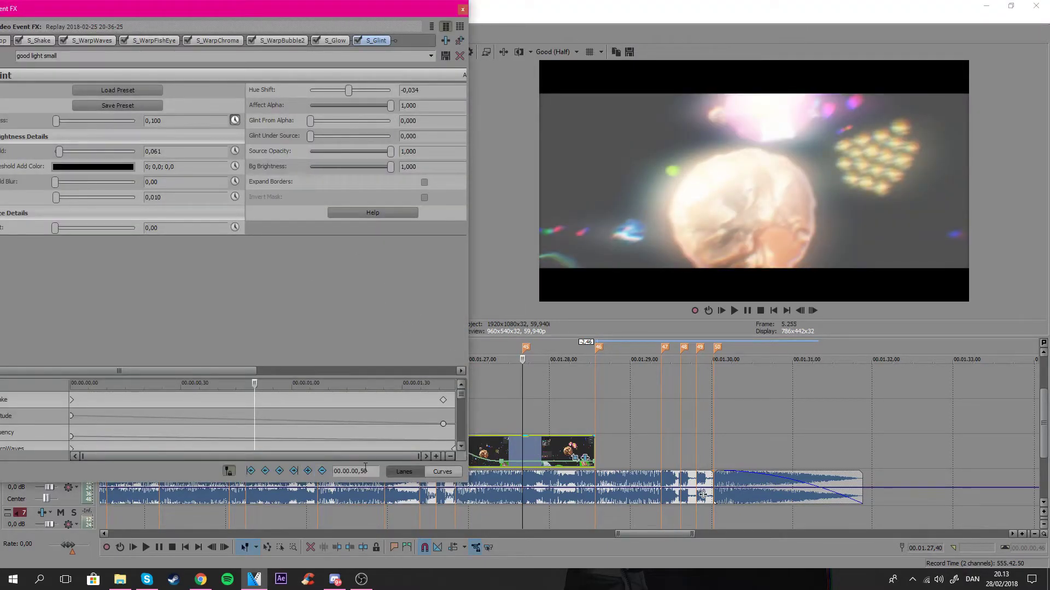
click(598, 450)
click(186, 121)
Keyframe the glint Brightness four frames before marker 45, at 00.00.00,46, and close the settings.
click(521, 452)
key(Left)
key(Left)
key(Left)
key(Left)
click(159, 122)
text(9)
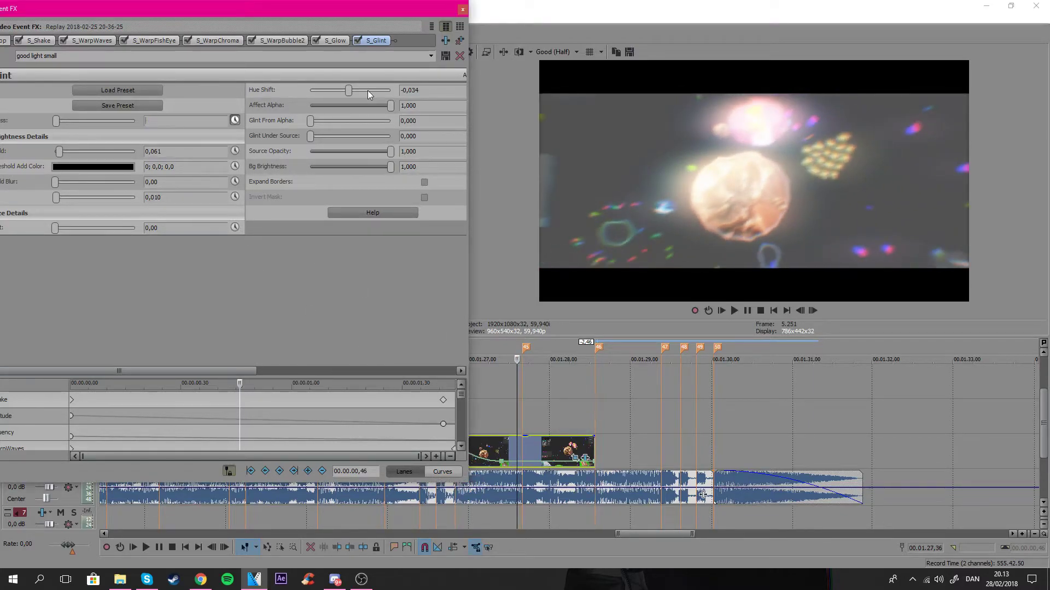
click(462, 9)
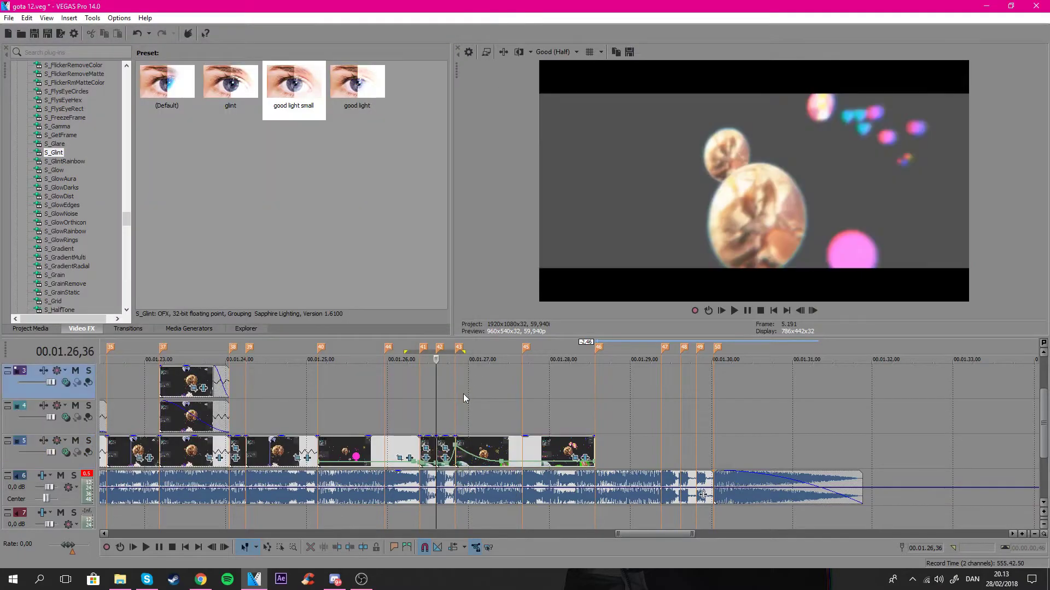
Review the glint flash around marker 45 and play back the clips leading up to it.
click(463, 402)
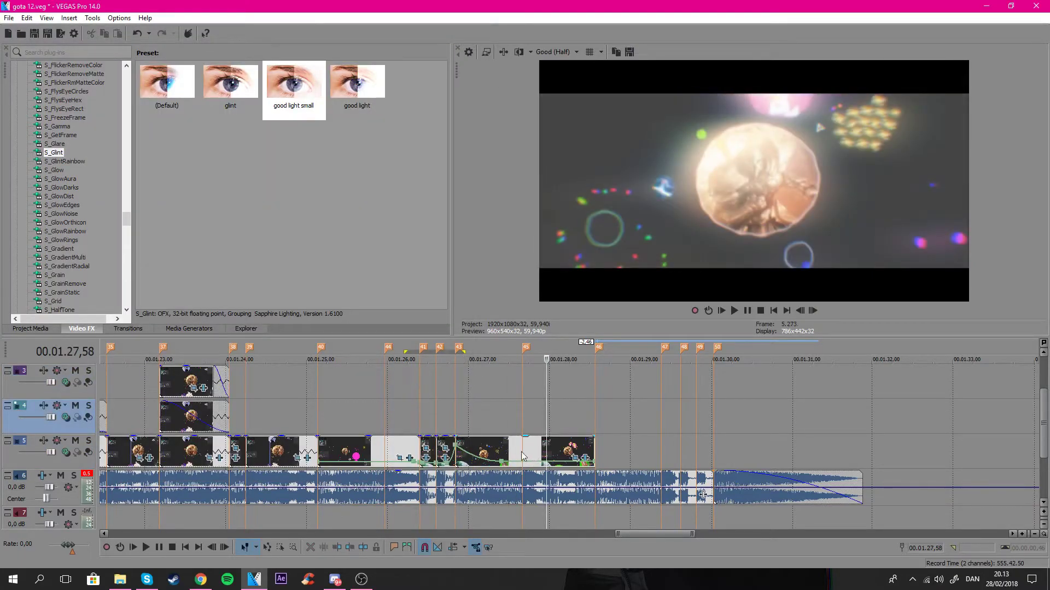
click(523, 455)
scroll(80, 169, up, 8)
scroll(76, 171, up, 3)
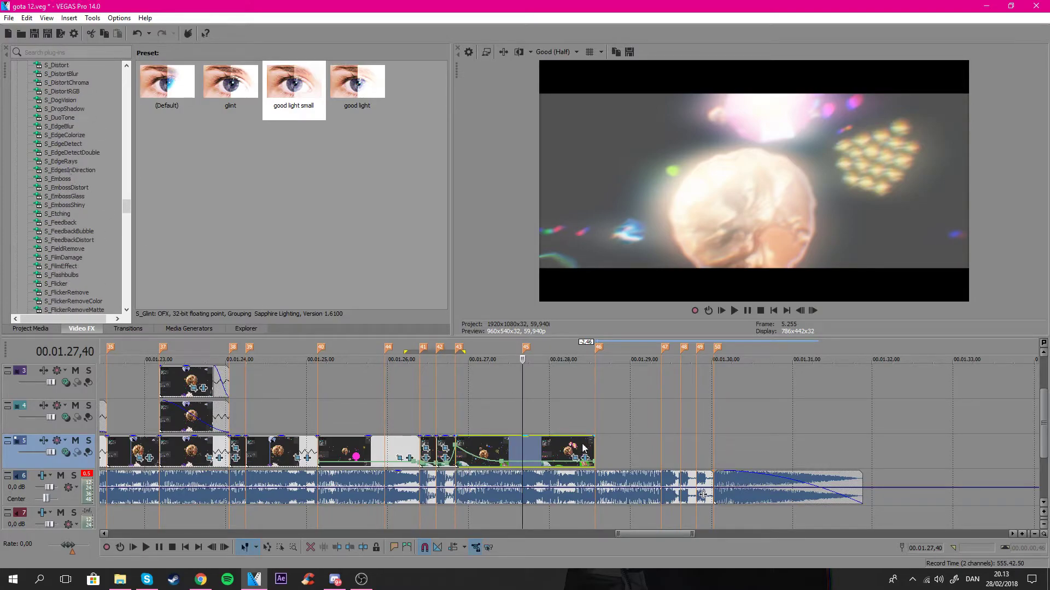
drag(608, 423, 414, 413)
click(415, 410)
key(space)
click(491, 410)
Select the time range from 00.01.25,08 to 00.01.29,44 and play back the effects on the marker 43 clip.
drag(690, 429, 316, 427)
click(493, 412)
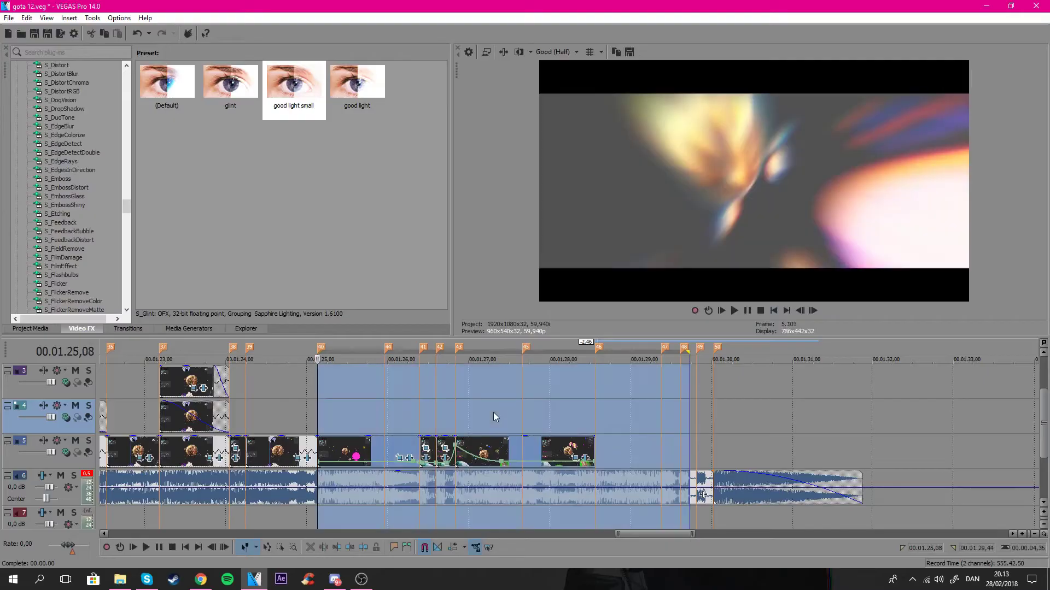
key(space)
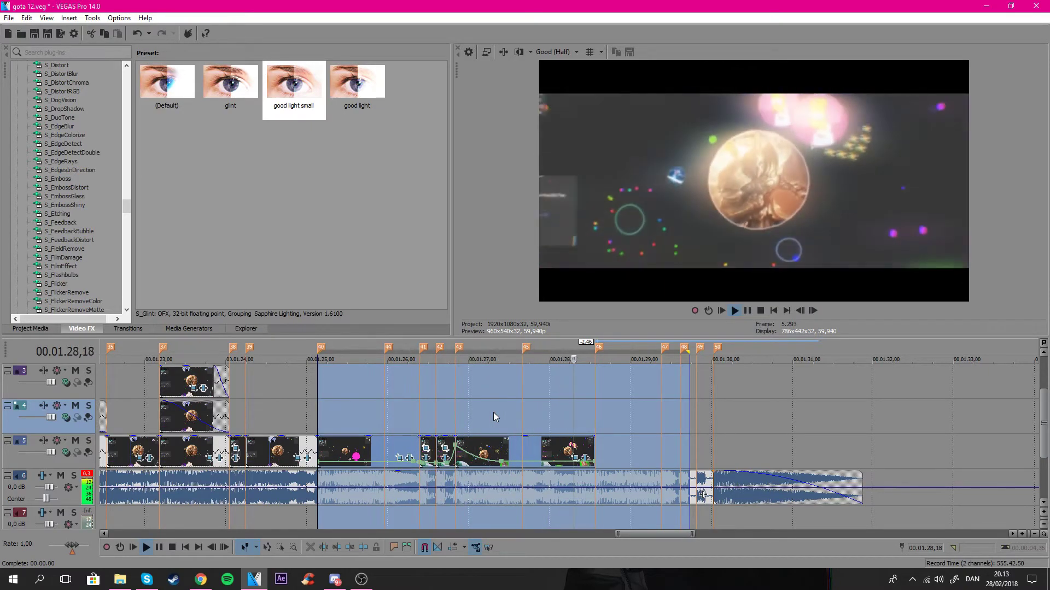
click(464, 428)
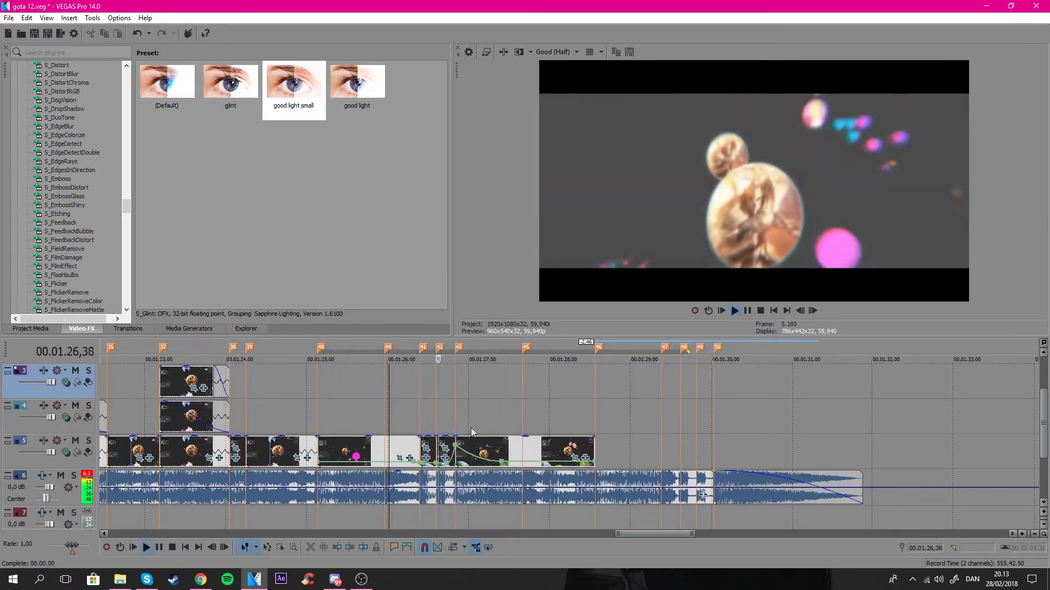
key(space)
key(space)
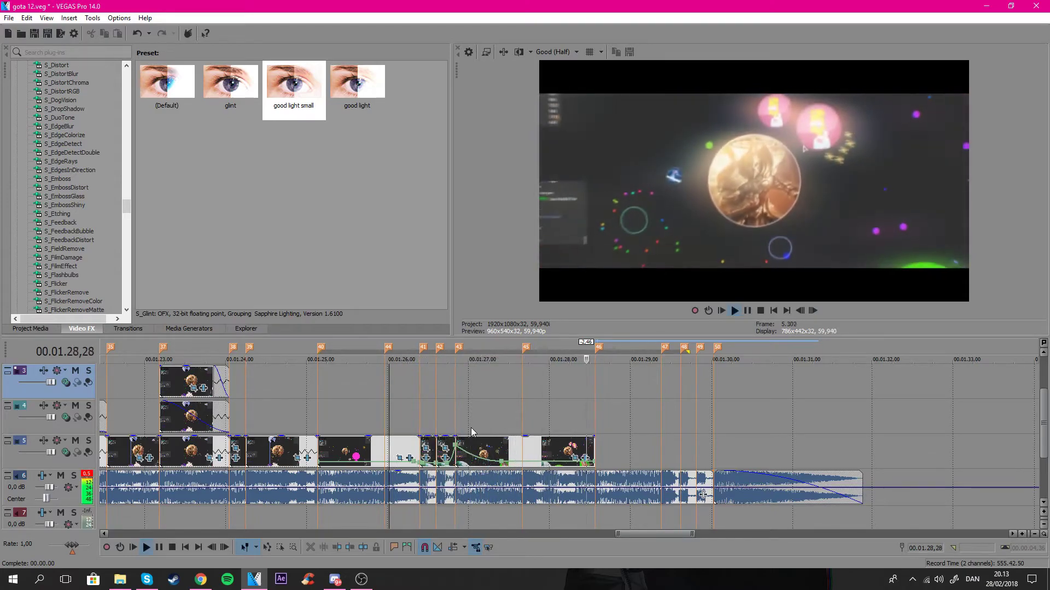
click(436, 414)
key(space)
Add the default S_DistortRGB preset to the marker 43 clip and set its distortion amount to 0,150 near the clip's start.
click(459, 416)
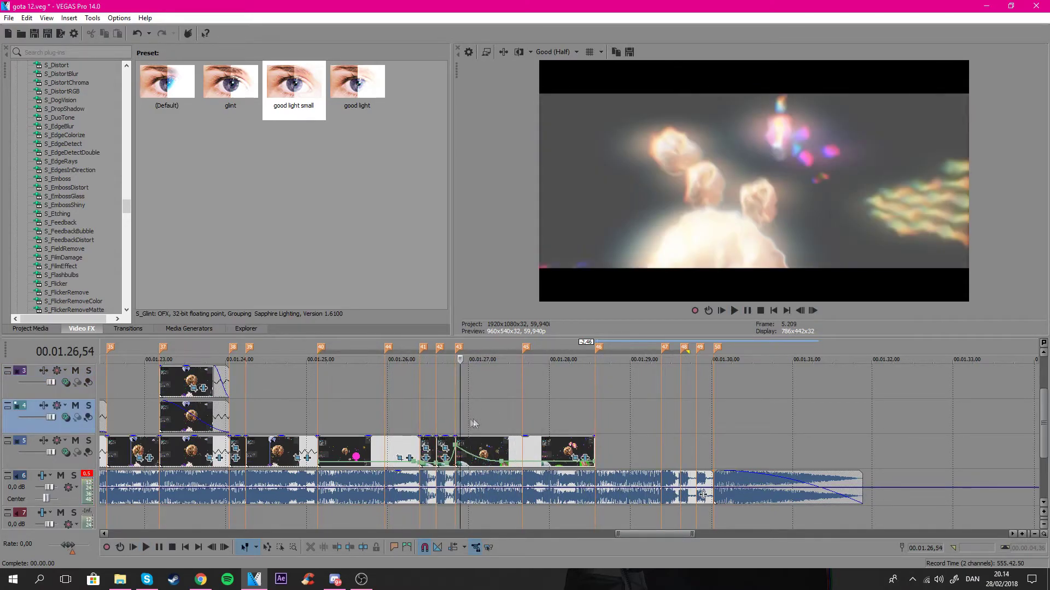
scroll(82, 211, up, 12)
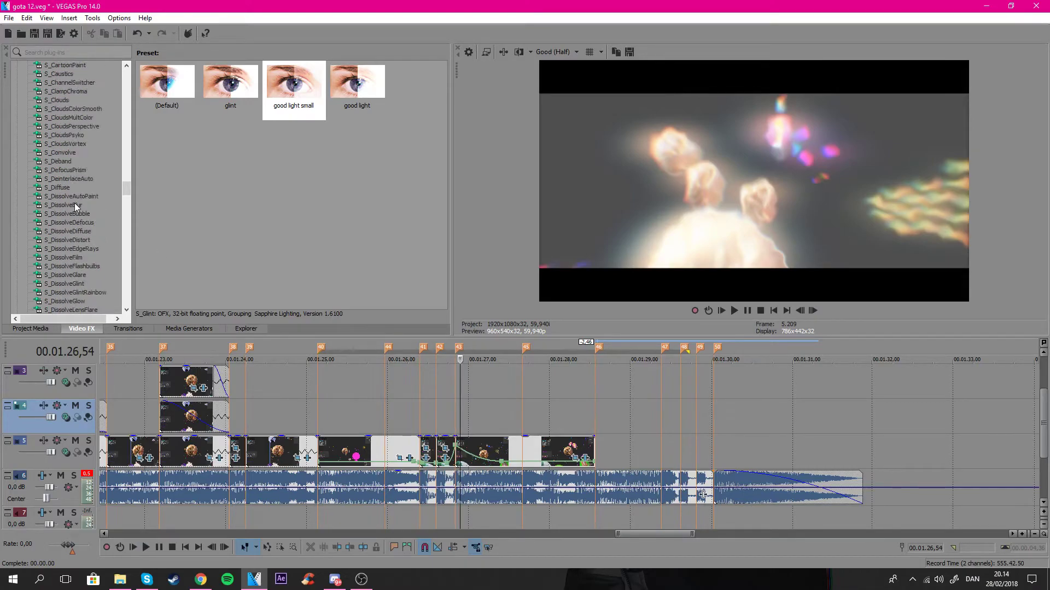
scroll(82, 205, up, 5)
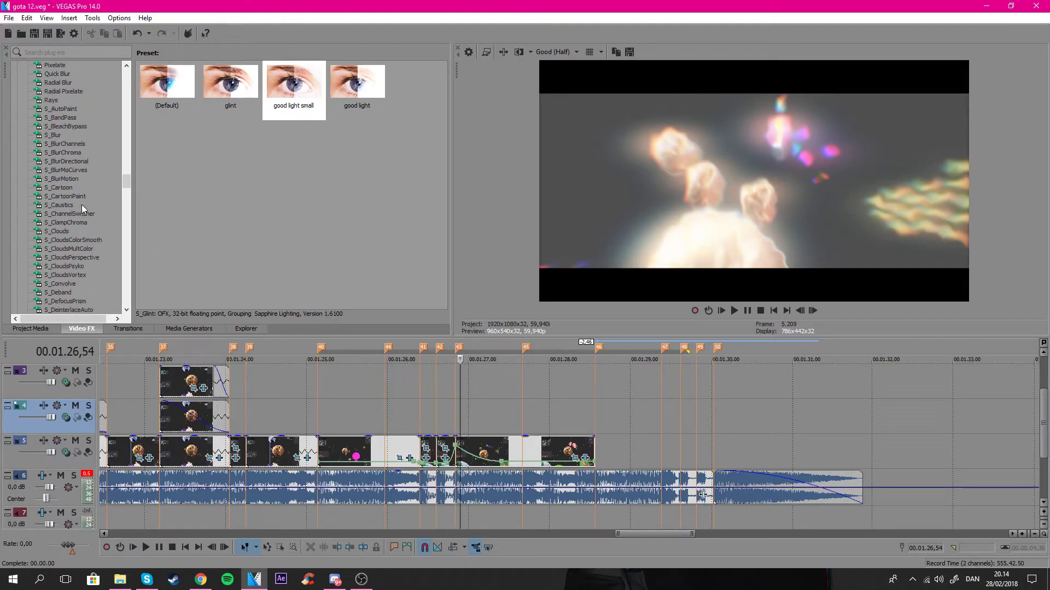
scroll(87, 236, down, 10)
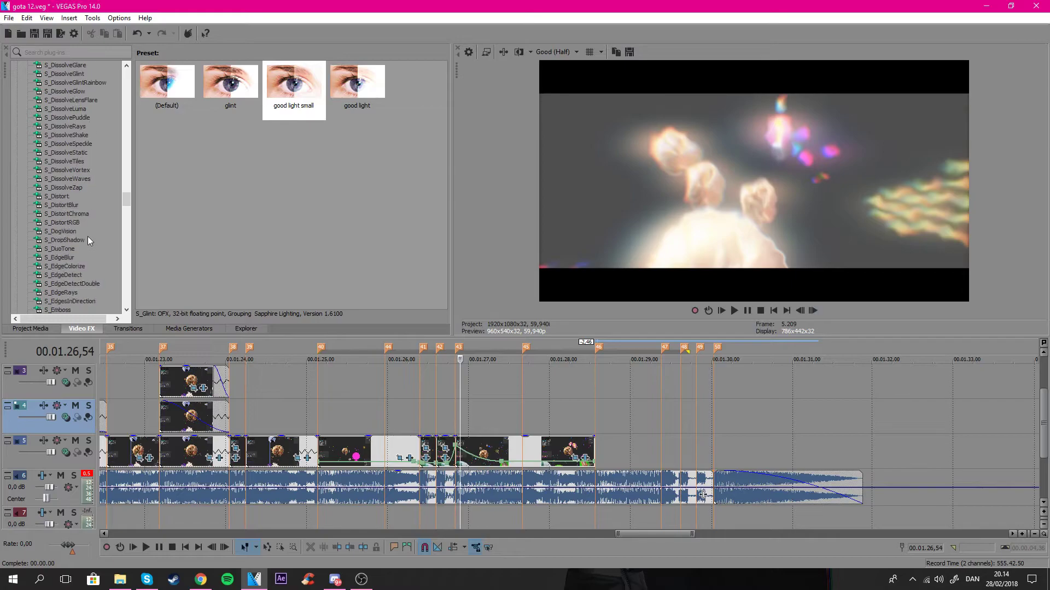
scroll(90, 298, down, 1)
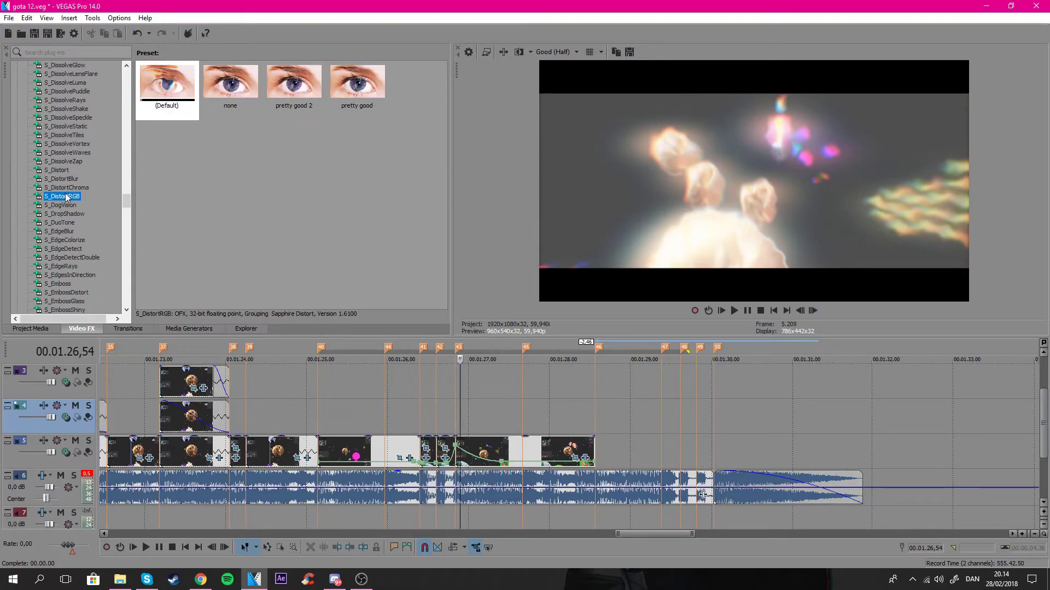
drag(164, 86, 162, 92)
drag(548, 450, 548, 449)
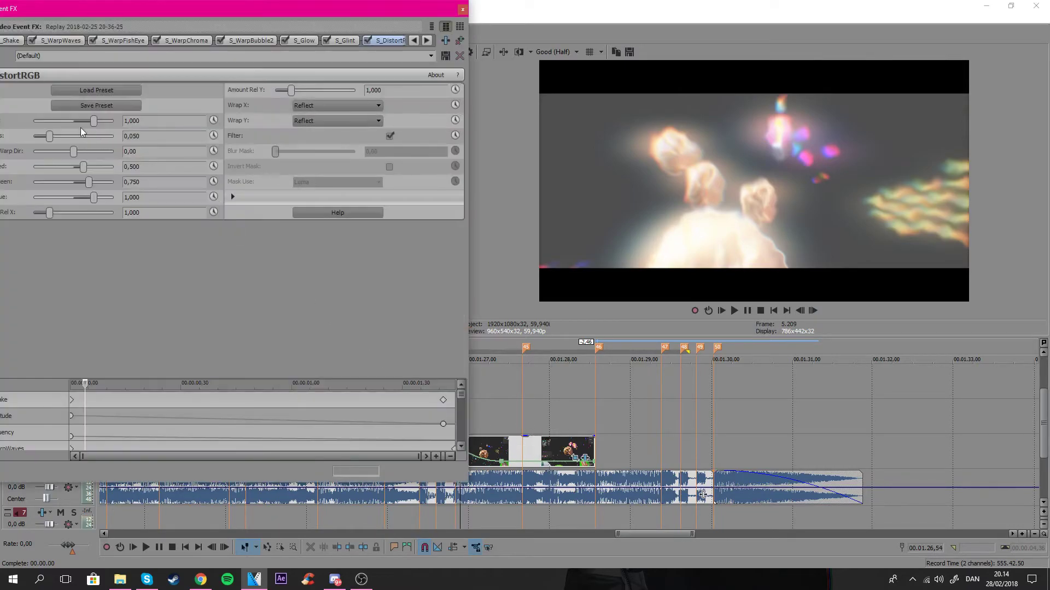
drag(92, 121, 77, 122)
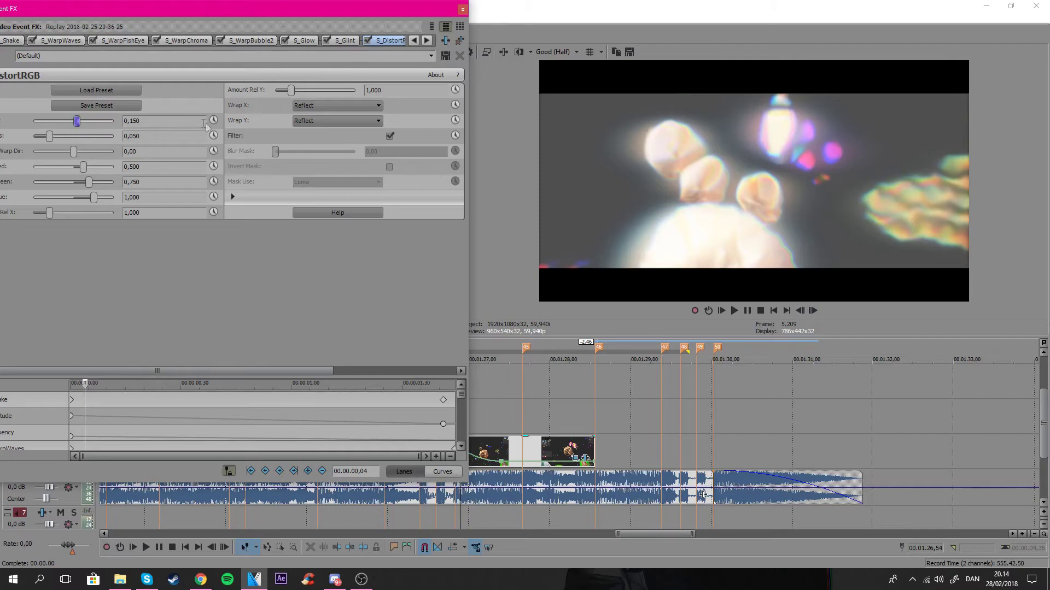
Keyframe the S_DistortRGB amount to 0 at the clip's end, close the settings and return to the clip's start.
click(592, 444)
click(159, 121)
text(0)
click(463, 10)
click(470, 392)
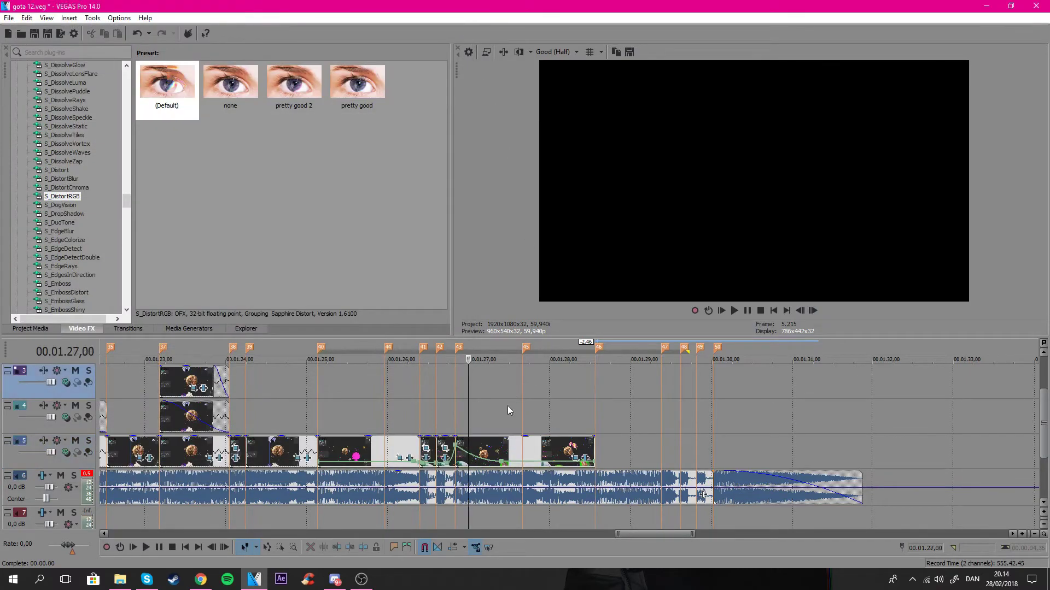
Add the default S_WarpTransform preset to the marker 43 clip, with the cursor placed at 00.01.27,40 near marker 45.
click(525, 410)
click(539, 414)
click(478, 450)
scroll(83, 253, down, 7)
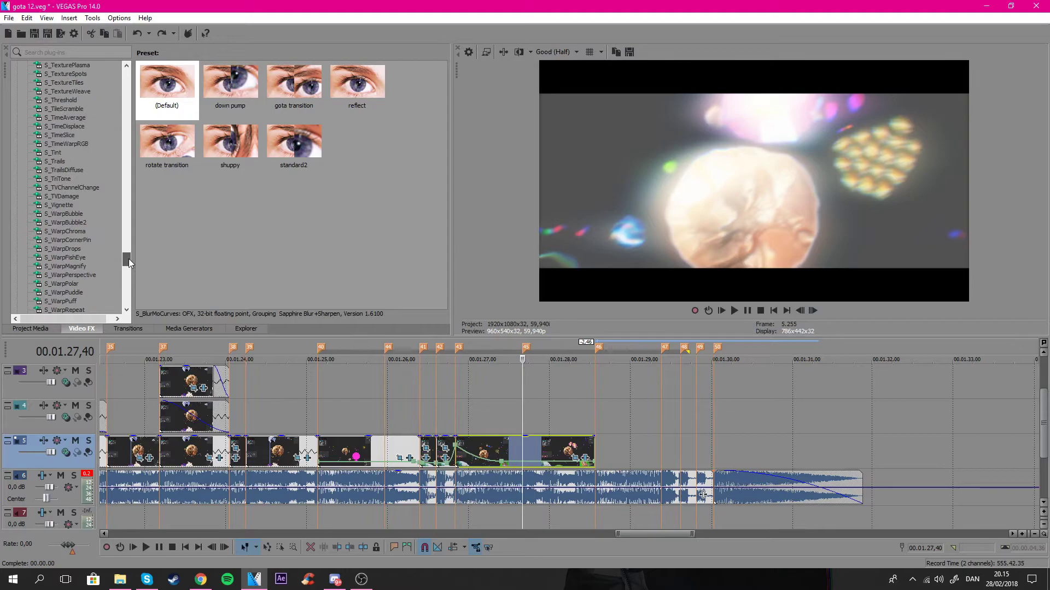
scroll(79, 268, down, 2)
click(80, 266)
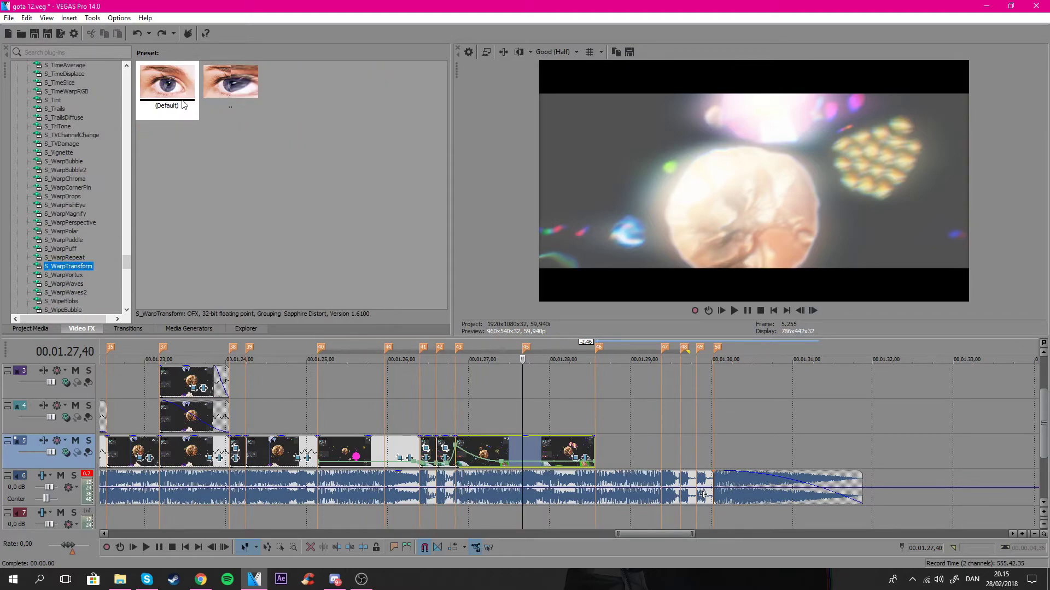
drag(527, 450, 528, 451)
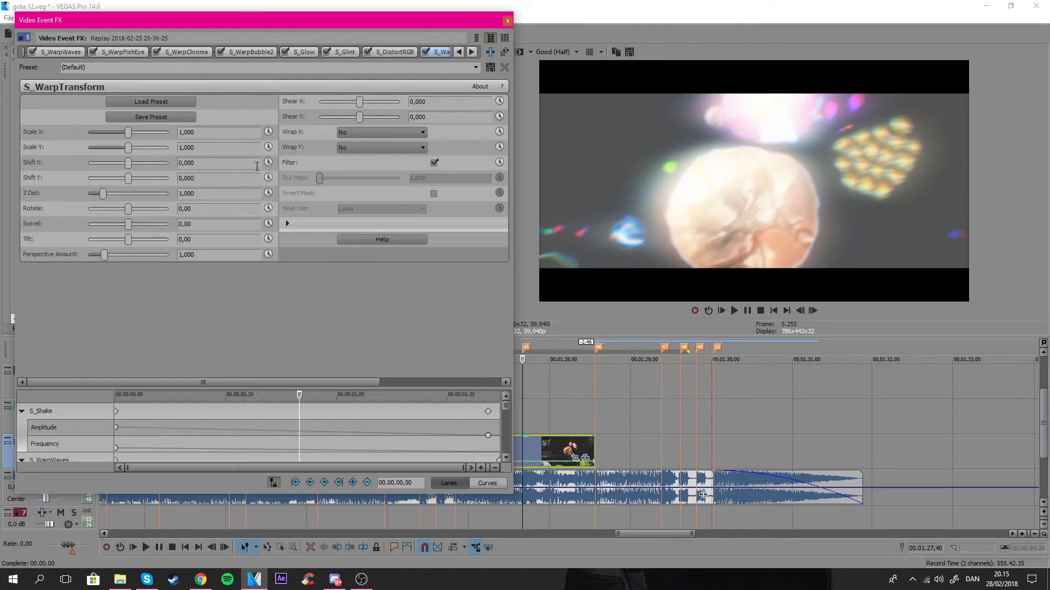
drag(397, 23, 317, 28)
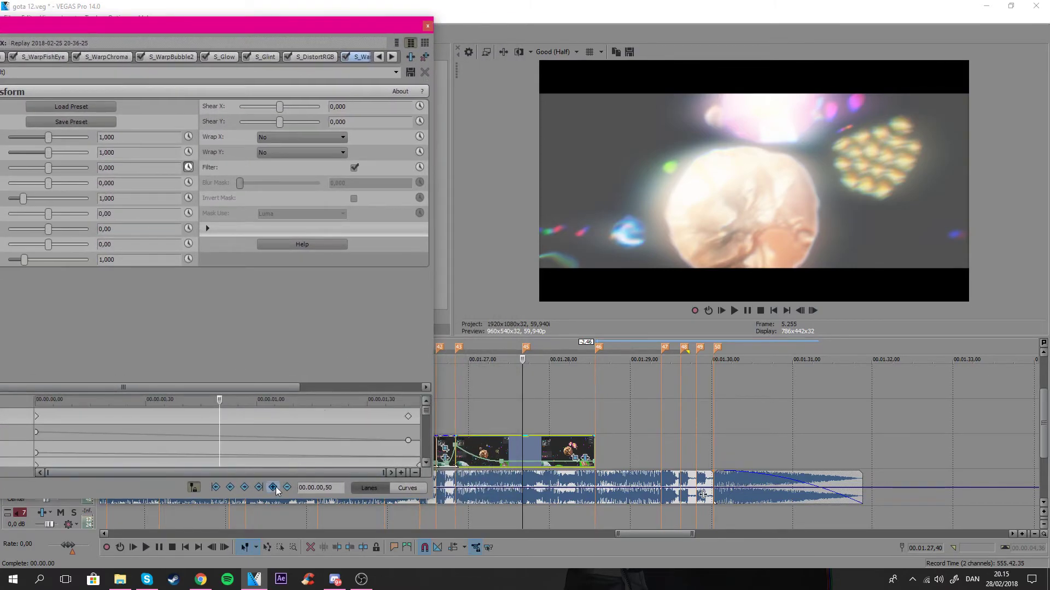
Animate the S_WarpTransform Shift X with keyframes at 00.00.00,50, five frames before it and five frames after it.
click(273, 488)
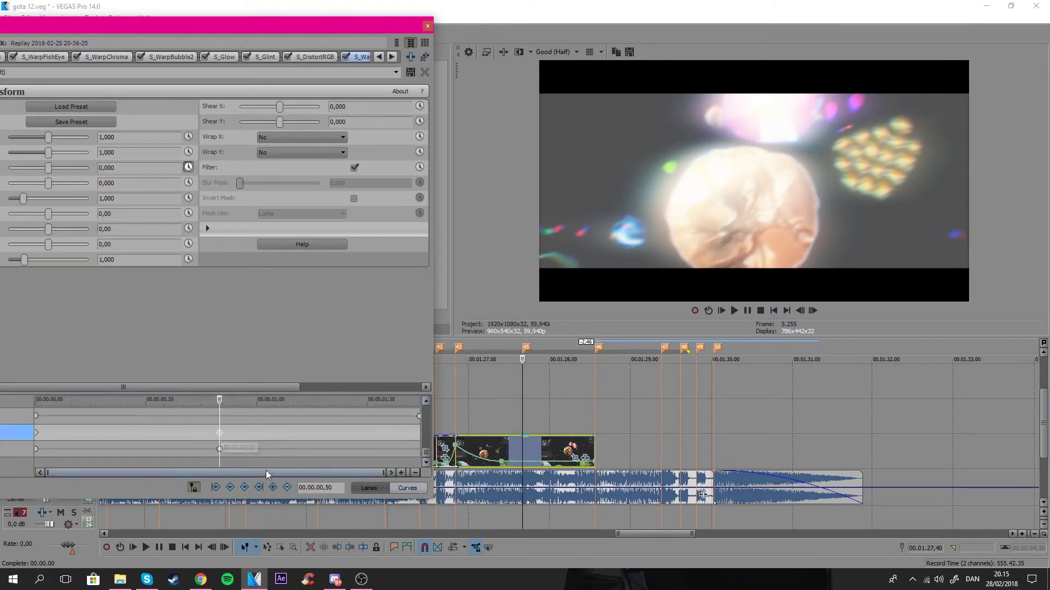
key(Left)
key(Left)
key(Left)
key(Left)
key(Left)
click(272, 487)
click(220, 434)
key(Right)
key(Right)
key(Right)
key(Right)
key(Right)
click(272, 487)
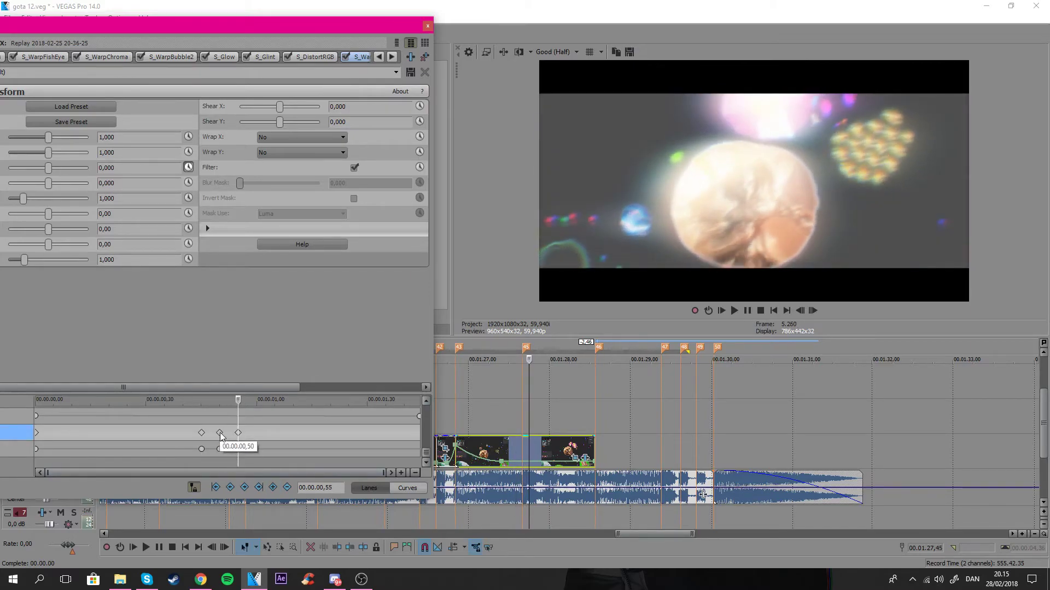
Try a Shift X of 1,000 on the middle keyframe at 00.00.00,50 and delete that keyframe.
click(220, 433)
drag(49, 172, 59, 170)
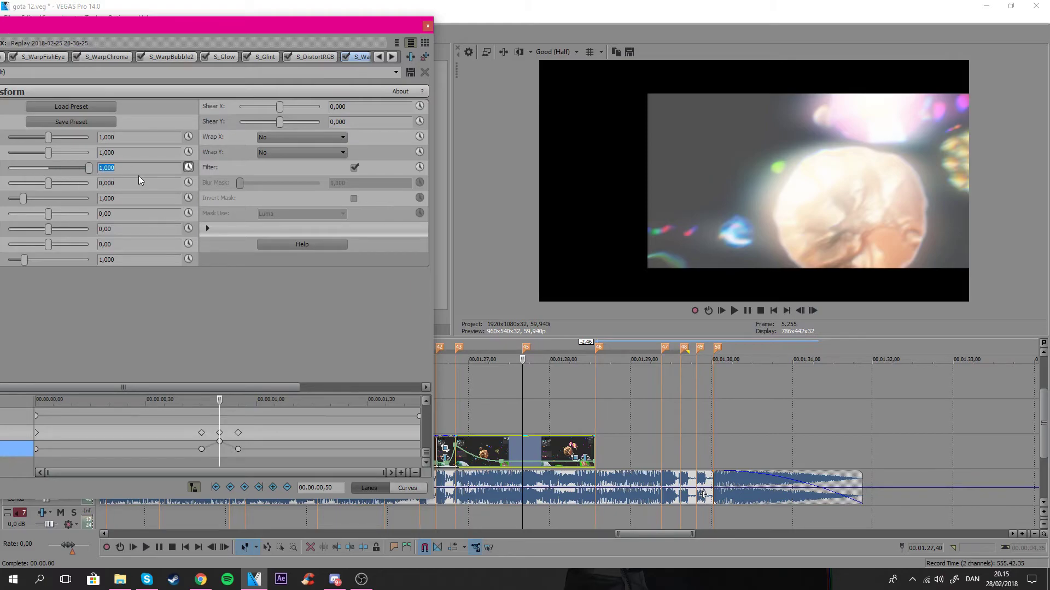
click(219, 433)
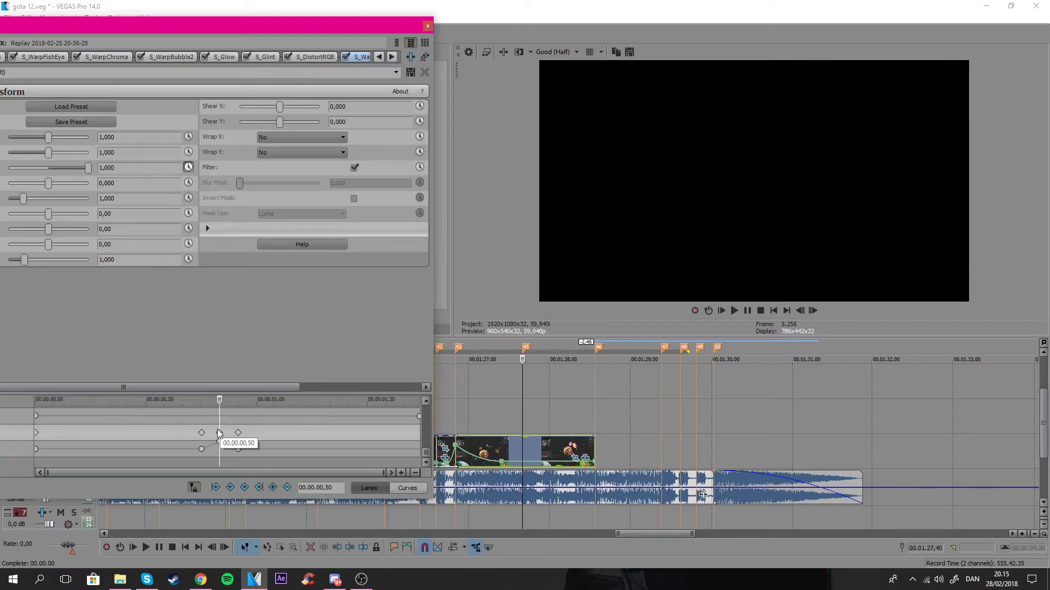
key(Delete)
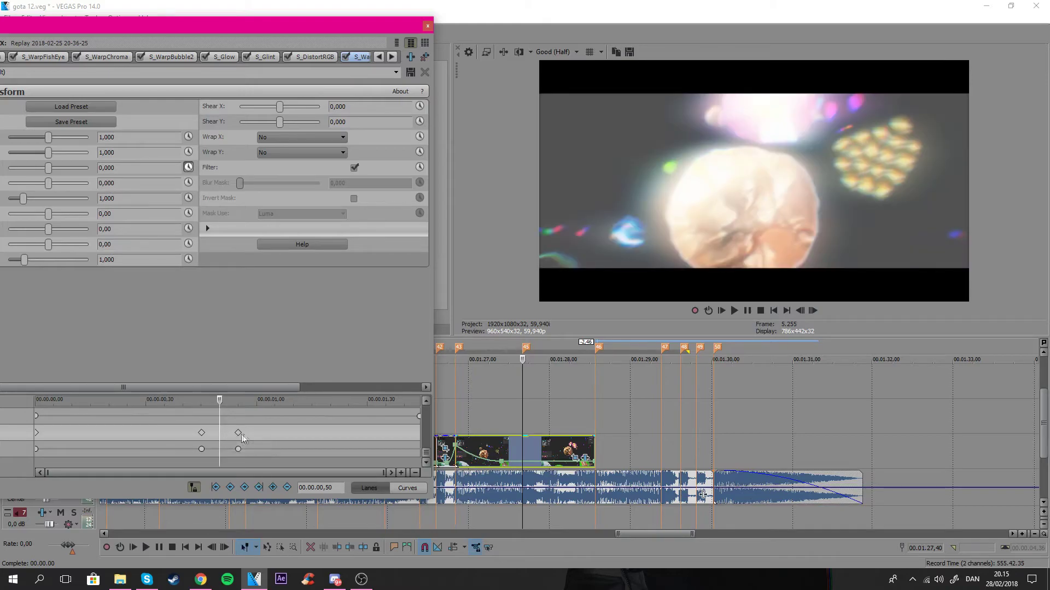
Set Shift X to 1 on the 00.00.00,55 keyframe and return to the 00.00.00,45 keyframe.
click(238, 433)
drag(120, 171, 98, 221)
text(1)
key(Return)
click(202, 432)
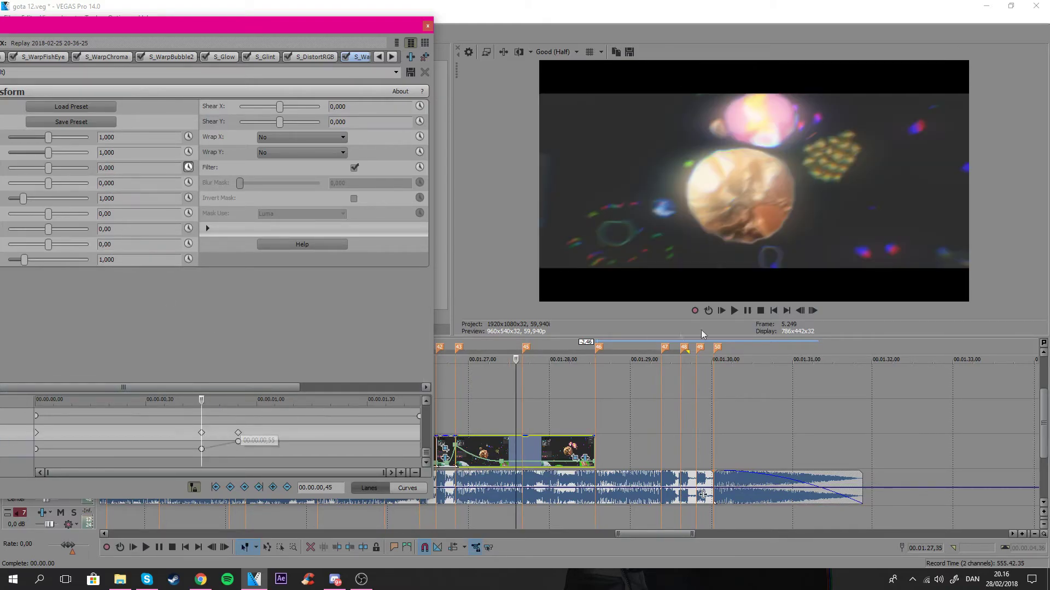
Set both Wrap X and Wrap Y to Reflect and check the frames of the horizontal shift up to its end keyframe.
click(813, 310)
click(813, 311)
click(275, 137)
click(278, 159)
click(287, 153)
click(288, 177)
click(221, 434)
click(239, 441)
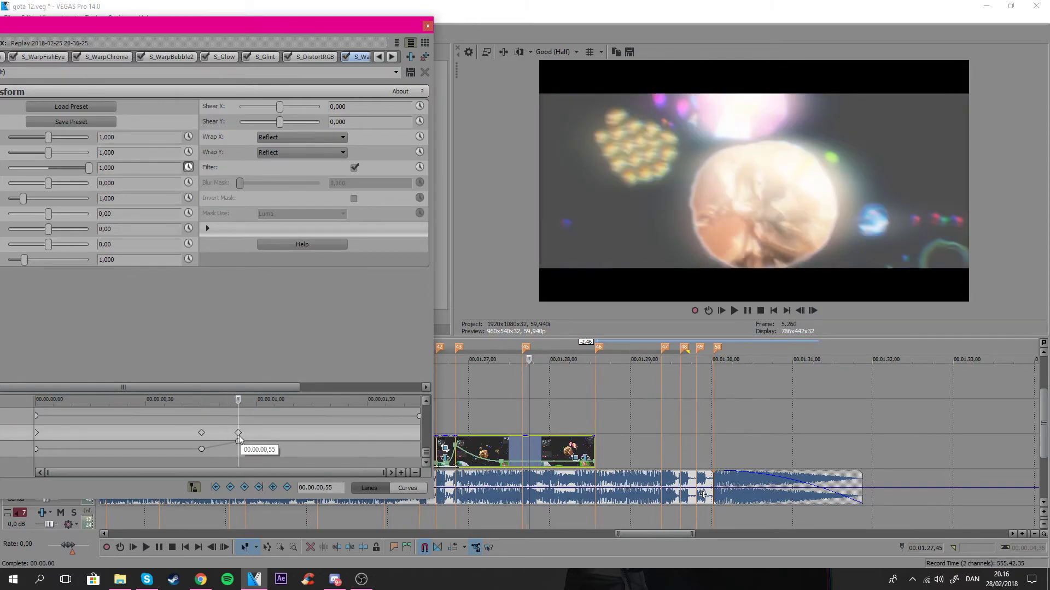
Try a slightly lower Z Dist at 00.00.00,52, undo the change and close the effect settings.
click(227, 432)
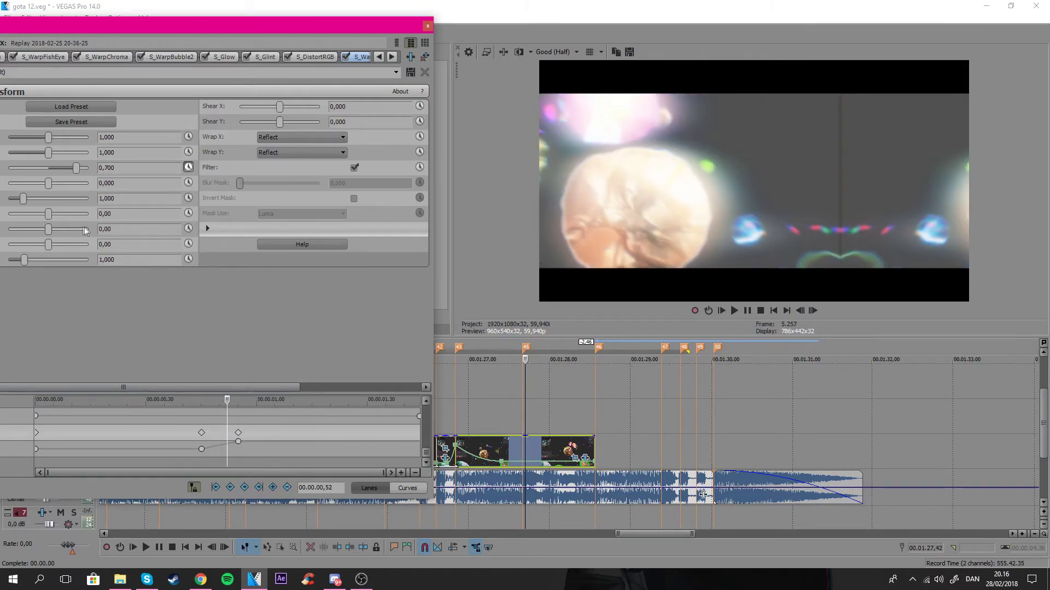
drag(24, 199, 21, 202)
key(ctrl+z)
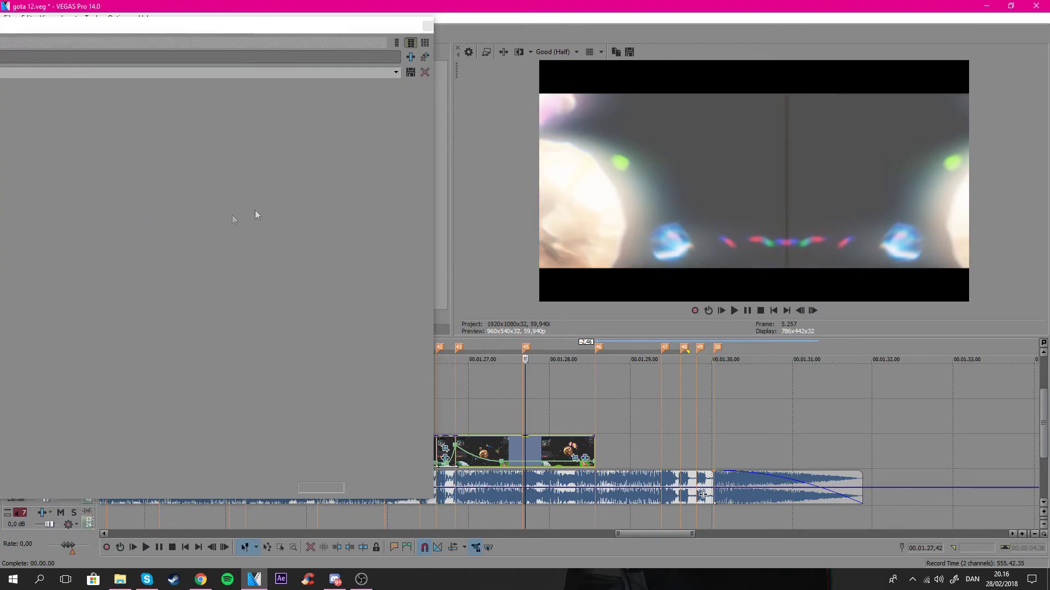
click(427, 26)
Examine the effects frame by frame from marker 43 to 00.01.27,09, after jumping back to the earlier markers.
click(572, 417)
key(ctrl+Left)
key(ctrl+Left)
key(ctrl+Left)
key(ctrl+Left)
key(ctrl+Left)
key(ctrl+Left)
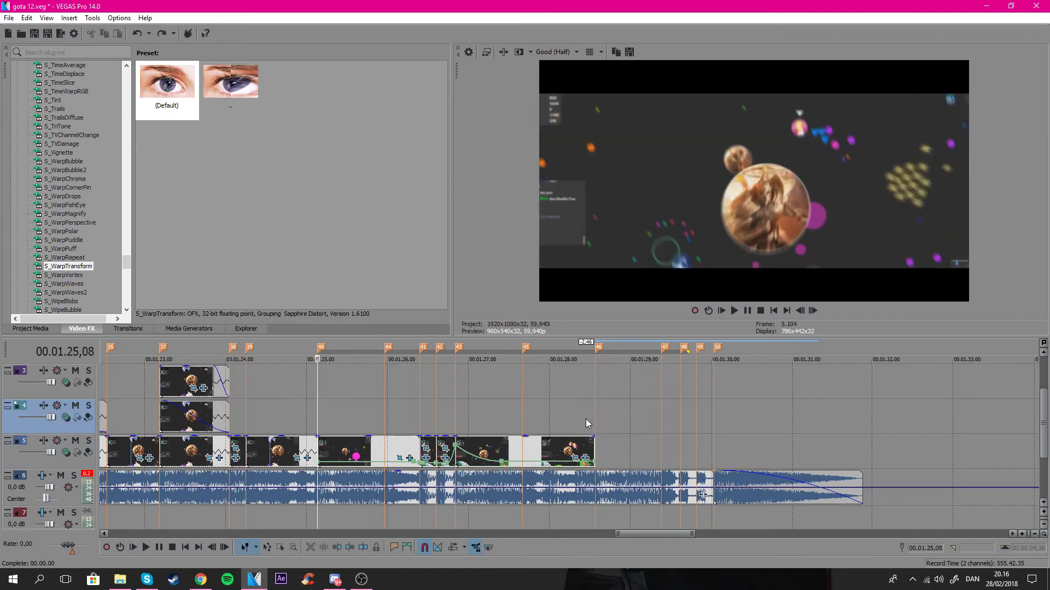
key(ctrl+Right)
key(ctrl+Right)
key(ctrl+Right)
key(ctrl+Right)
key(Right)
key(Right)
key(Right)
key(Right)
key(Right)
key(Right)
key(Right)
key(Right)
key(Right)
key(Right)
key(Right)
key(Right)
key(Right)
key(Right)
key(Right)
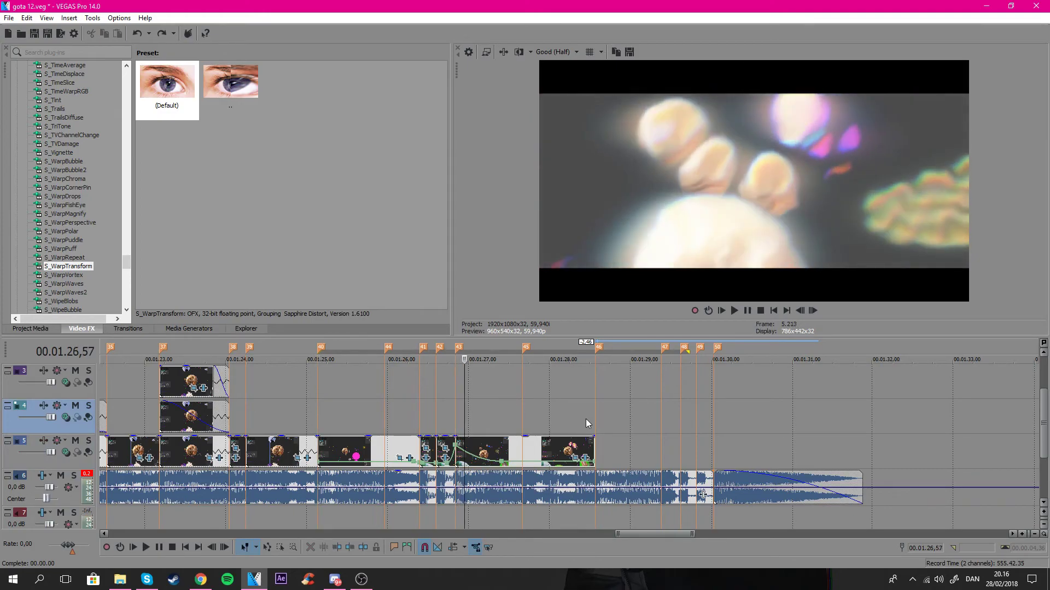
key(Right)
key(Right)
key(Right)
key(Right)
key(Right)
key(Right)
key(Right)
key(Right)
key(Right)
key(Right)
key(Right)
key(Right)
key(Right)
key(Right)
key(Right)
key(Right)
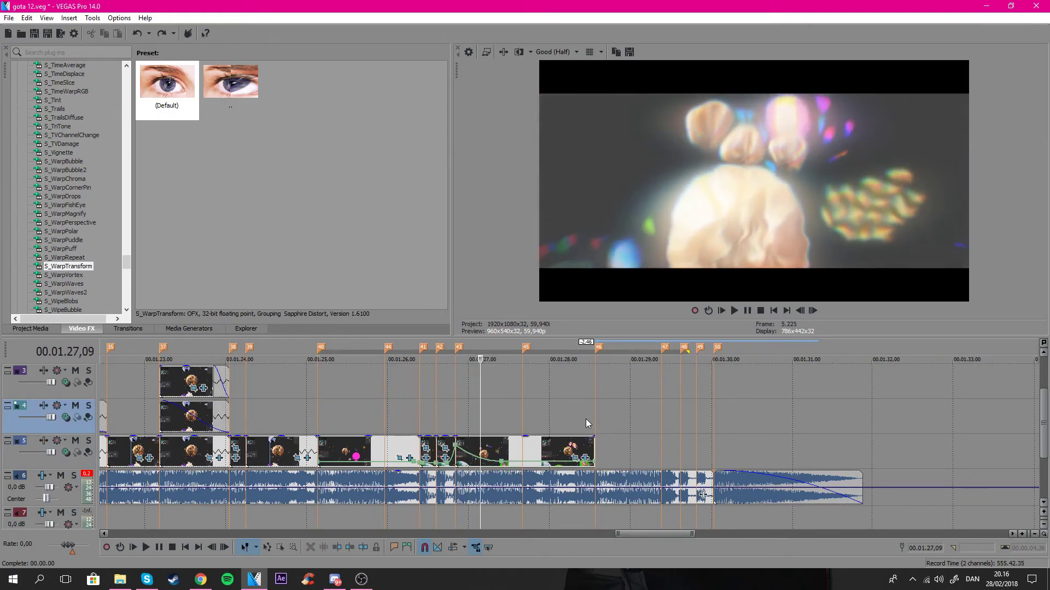
Play back the range from 00.01.25,08 to 00.01.29,44 and check the clip's S_WarpTransform settings between playbacks.
key(space)
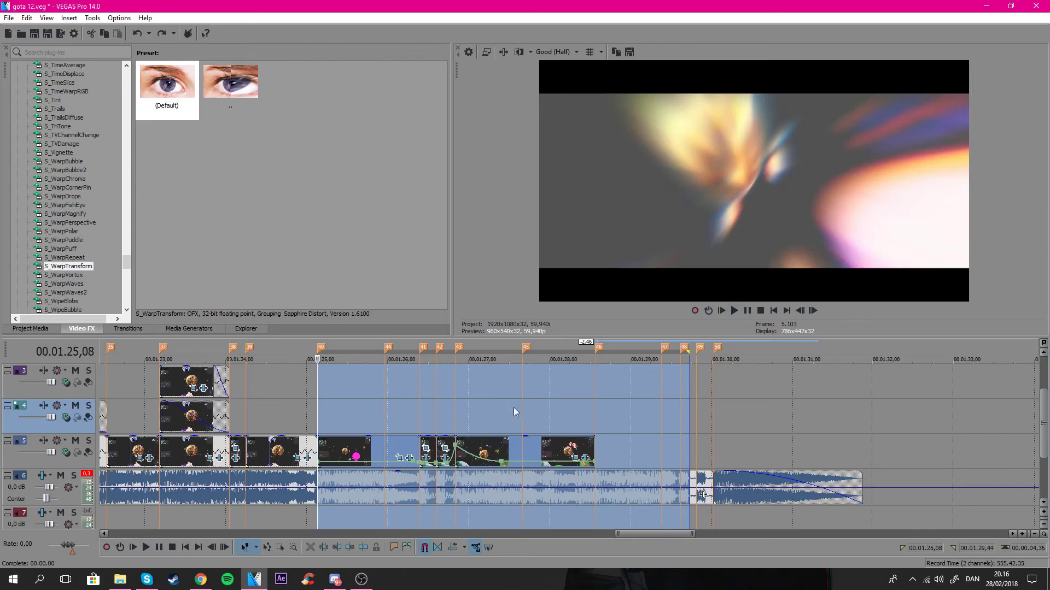
click(501, 403)
key(space)
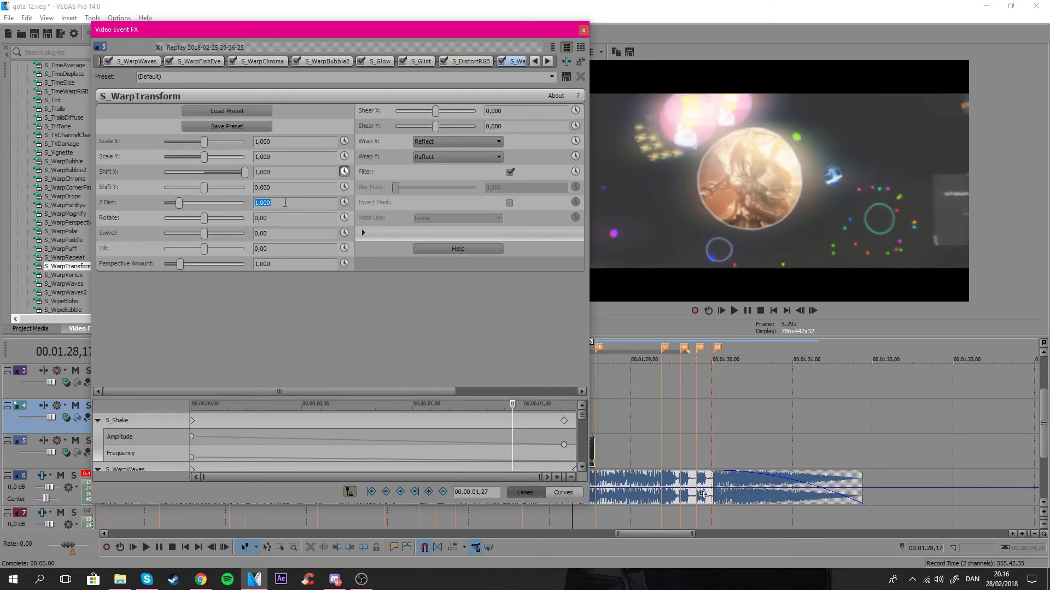
click(579, 32)
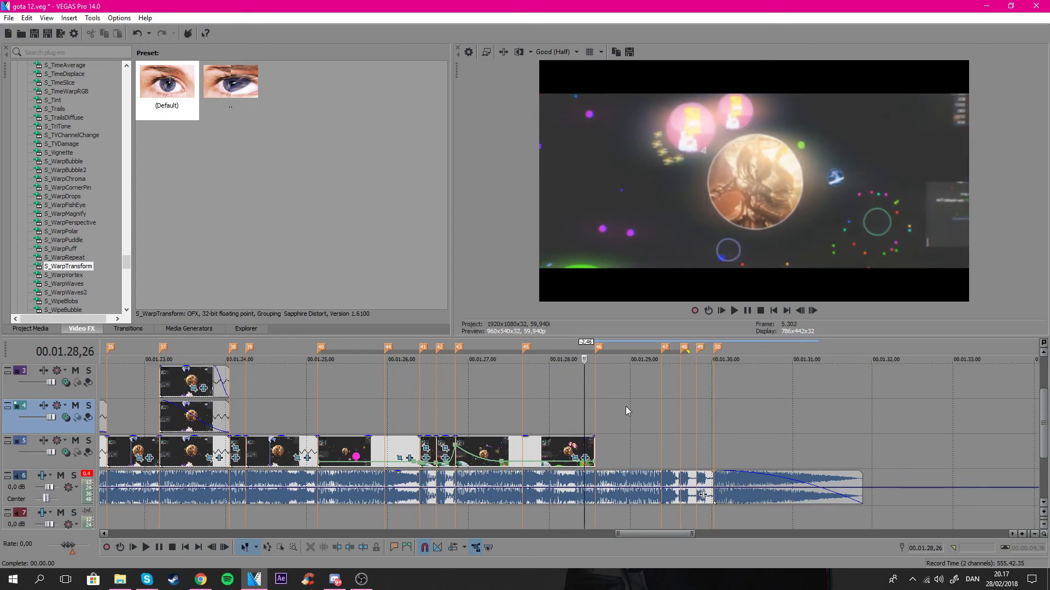
key(space)
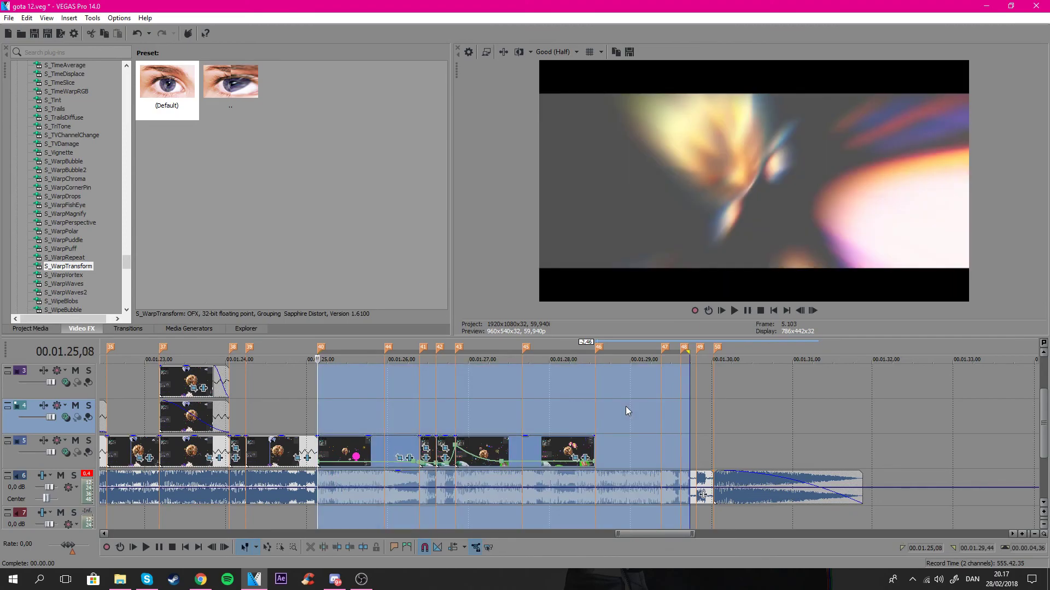